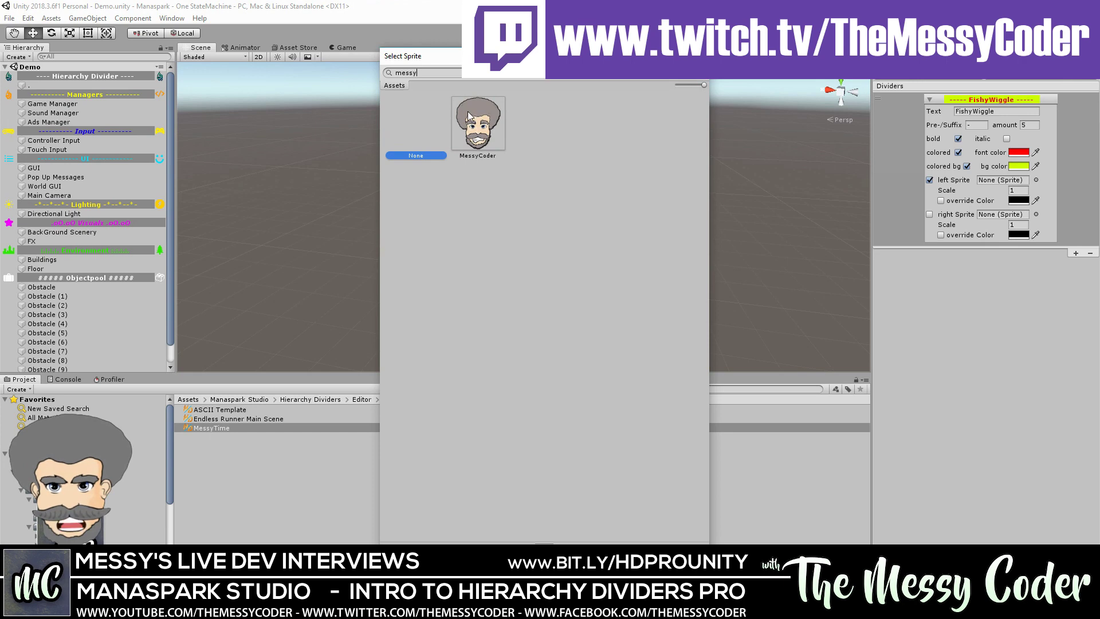
Step: Assign the MessyCoder image as the left sprite, try Scale 10, then clear the value
double_click(468, 116)
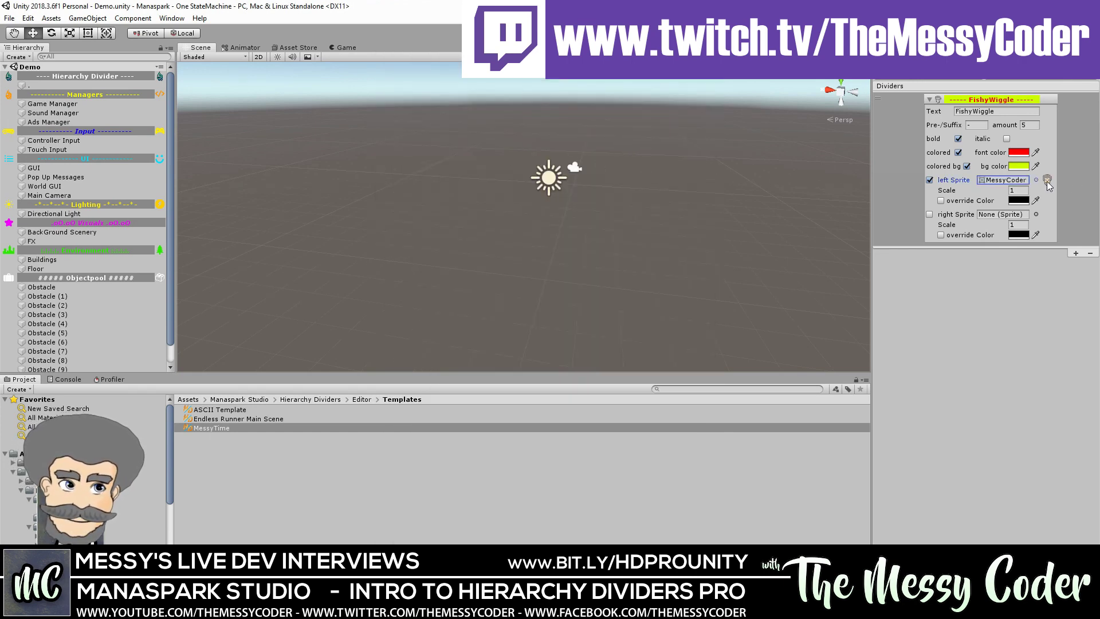
click(1022, 191)
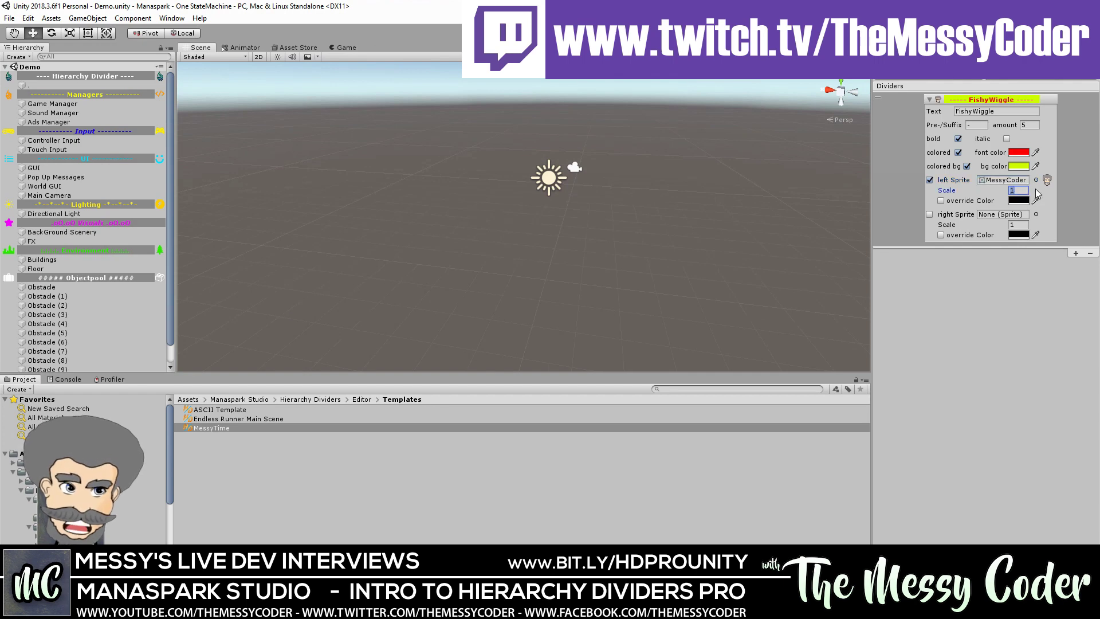
text(10)
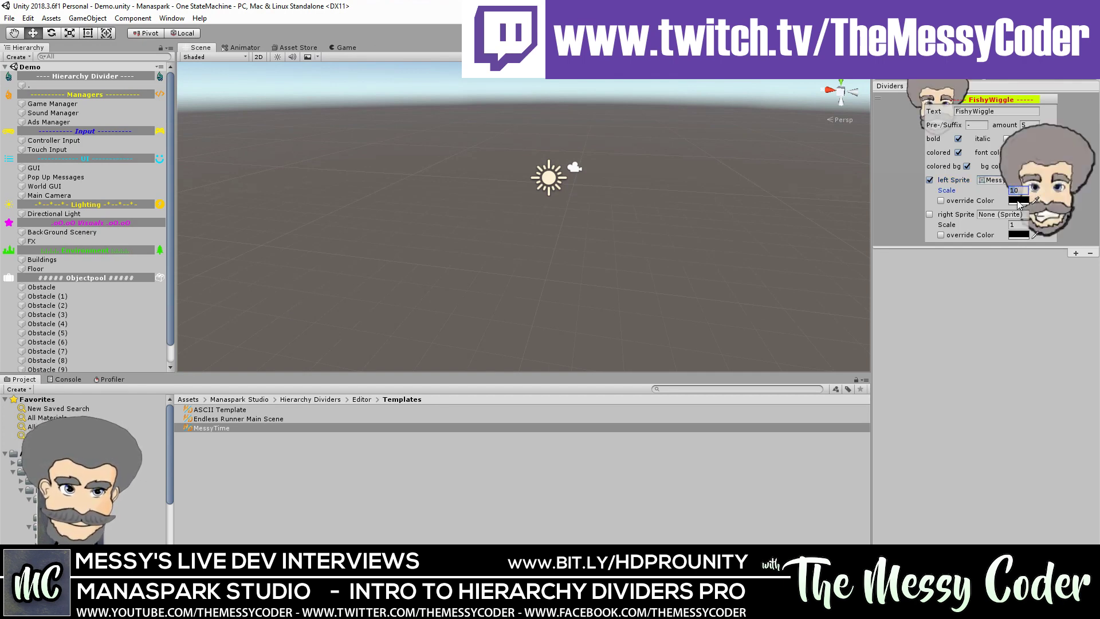
key(BackSpace)
key(BackSpace)
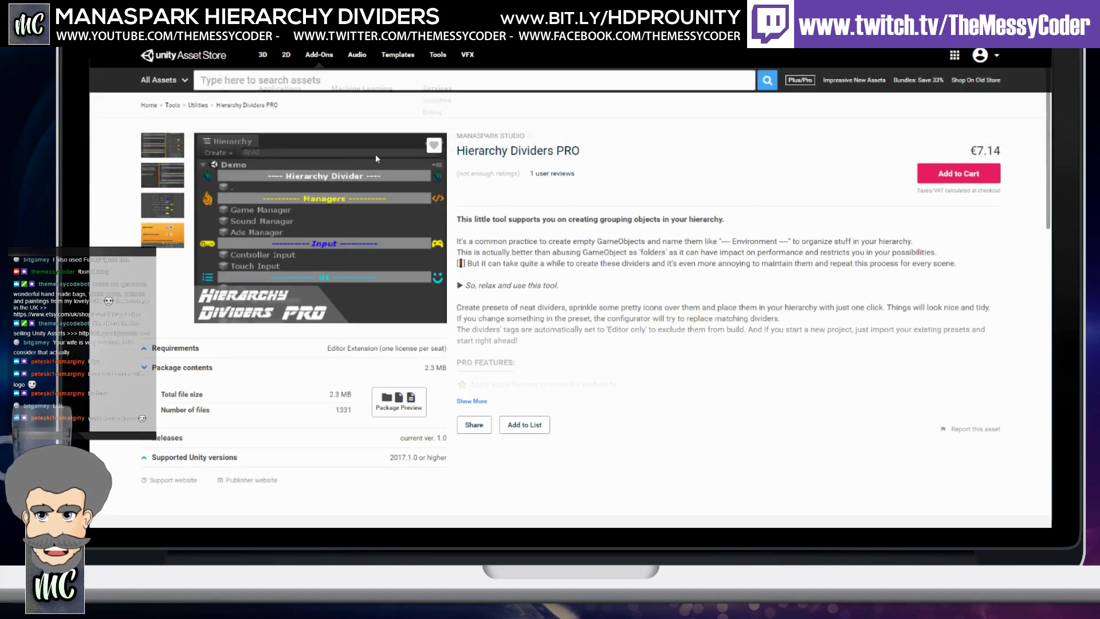
Step: From Manaspark Studio's publisher page, open the free Hierarchy Dividers product page
click(502, 138)
scroll(429, 229, down, 3)
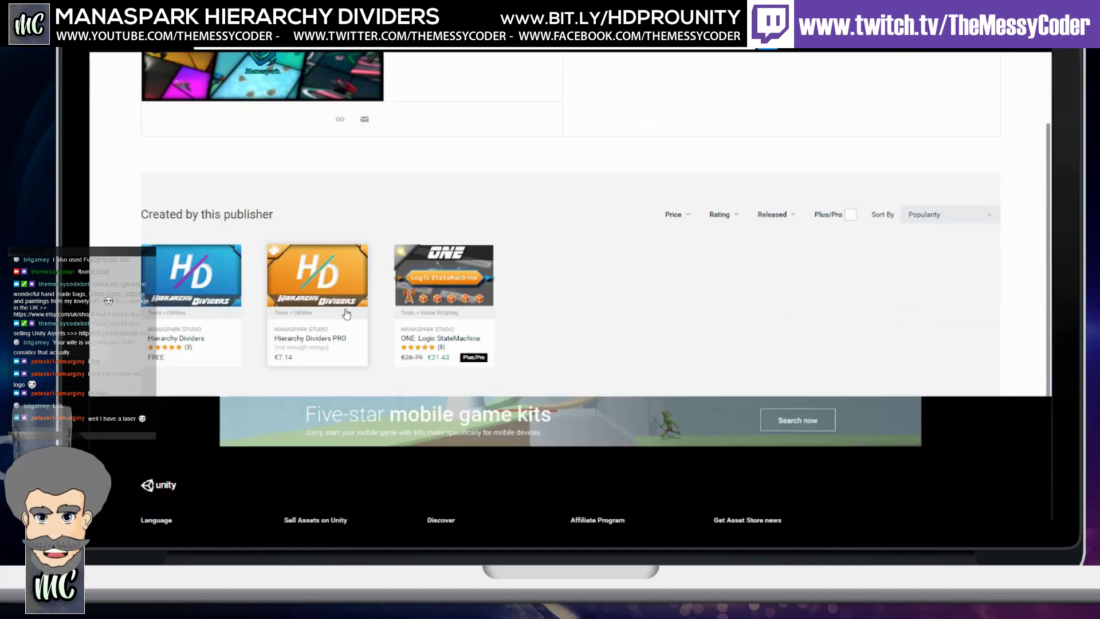
click(203, 262)
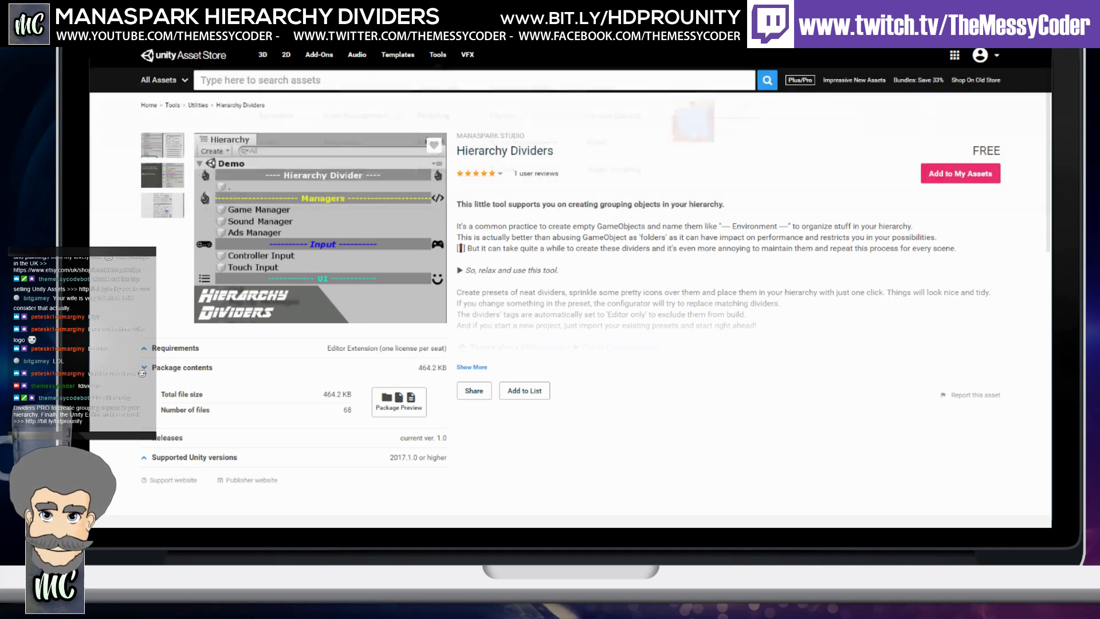
mouse_move(398, 54)
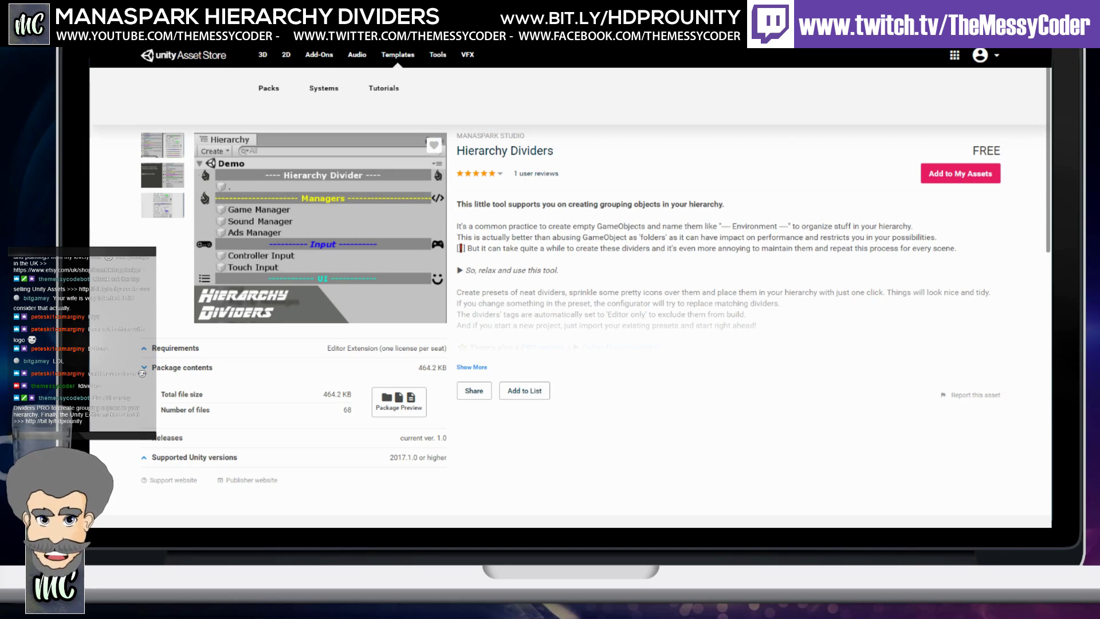
scroll(587, 342, down, 5)
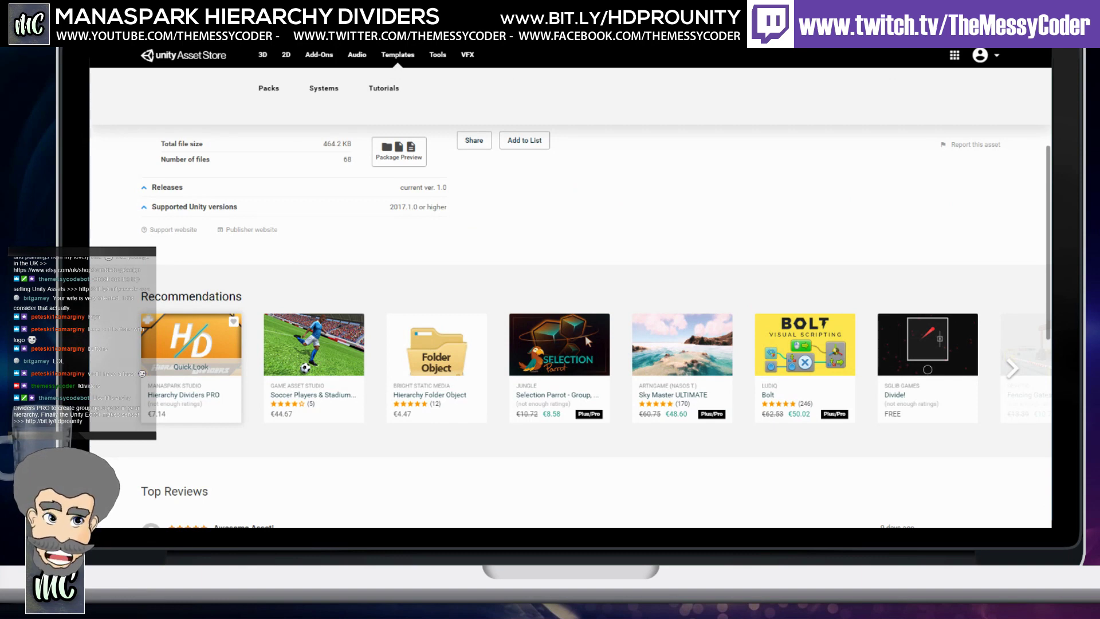
scroll(587, 342, up, 5)
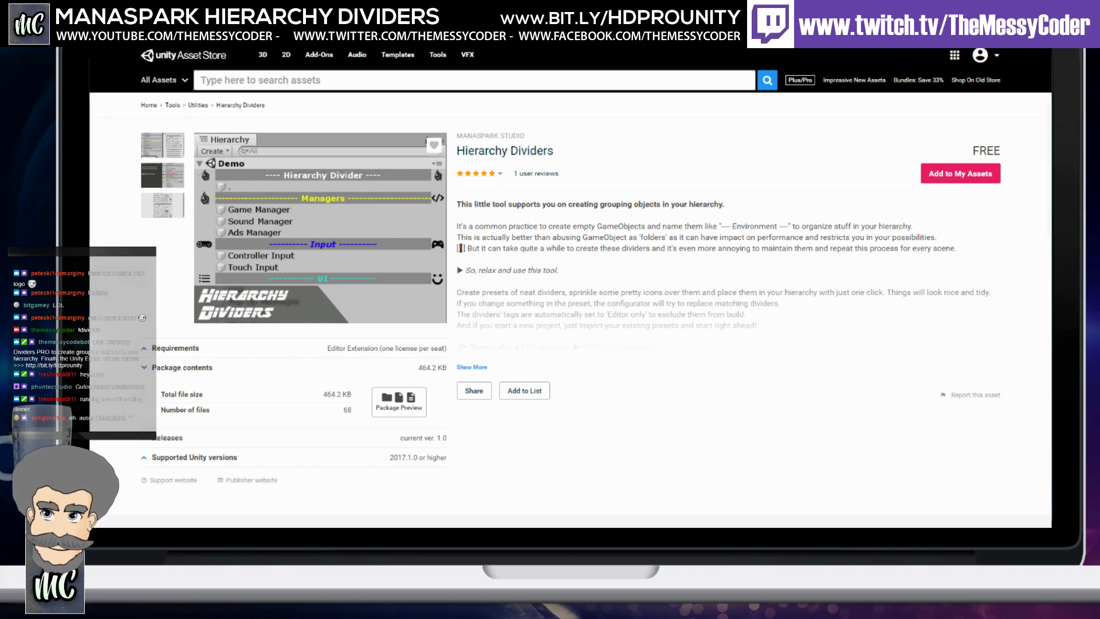
Step: Switch to the ONE: Logic StateMachine for Unity3D video and play it full screen
key(ctrl+Tab)
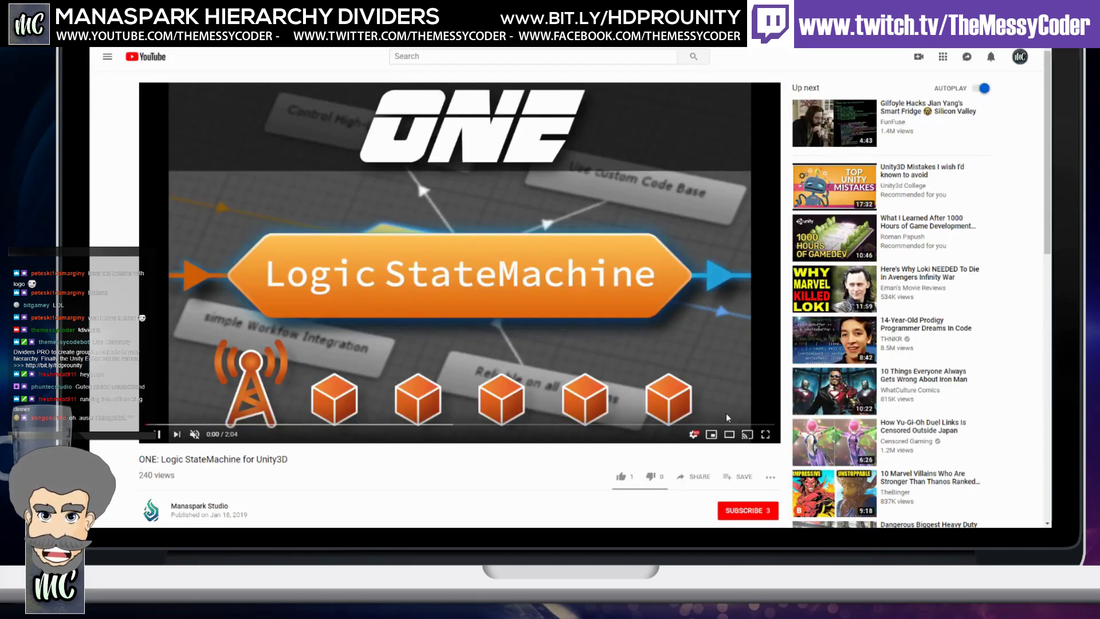
click(766, 430)
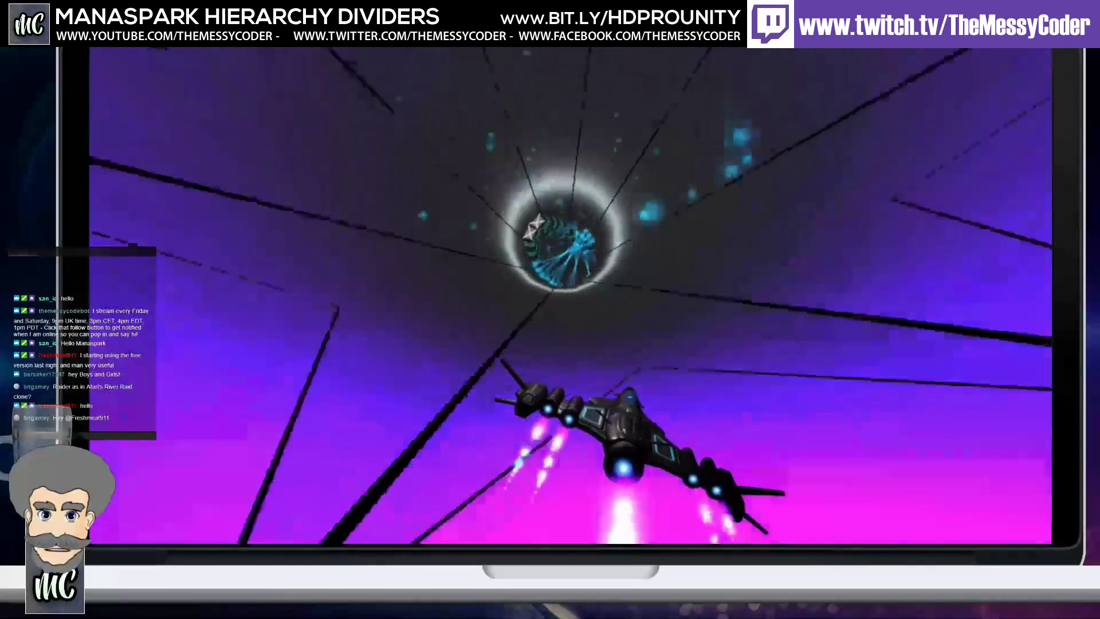
Step: Pause the Vortex Rider footage, rewind to 1:23 and ten seconds further, then resume
click(578, 186)
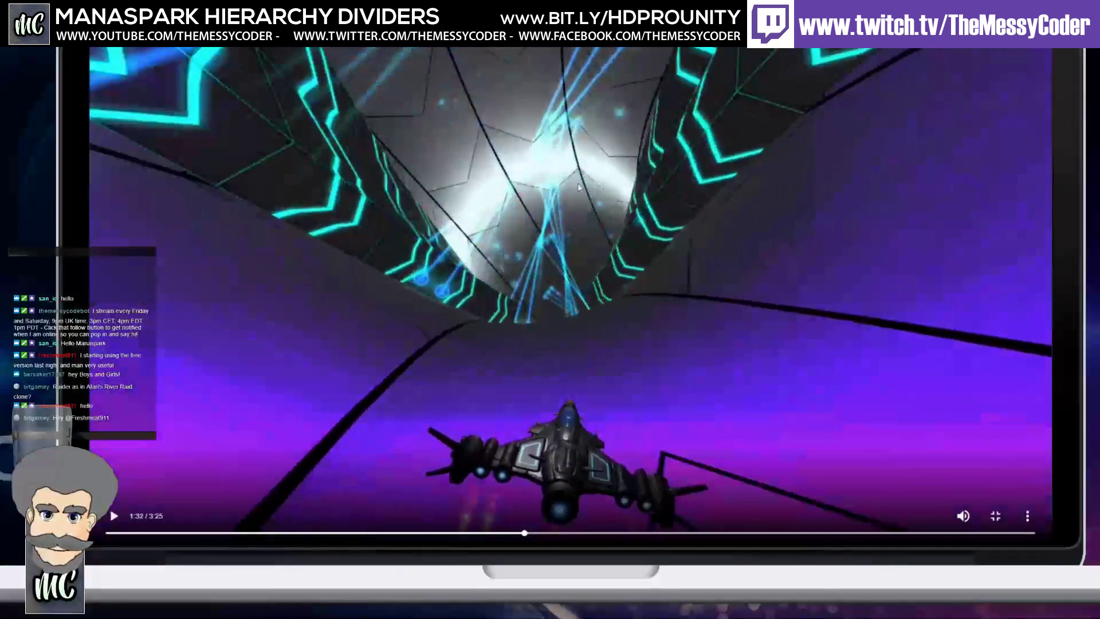
click(484, 533)
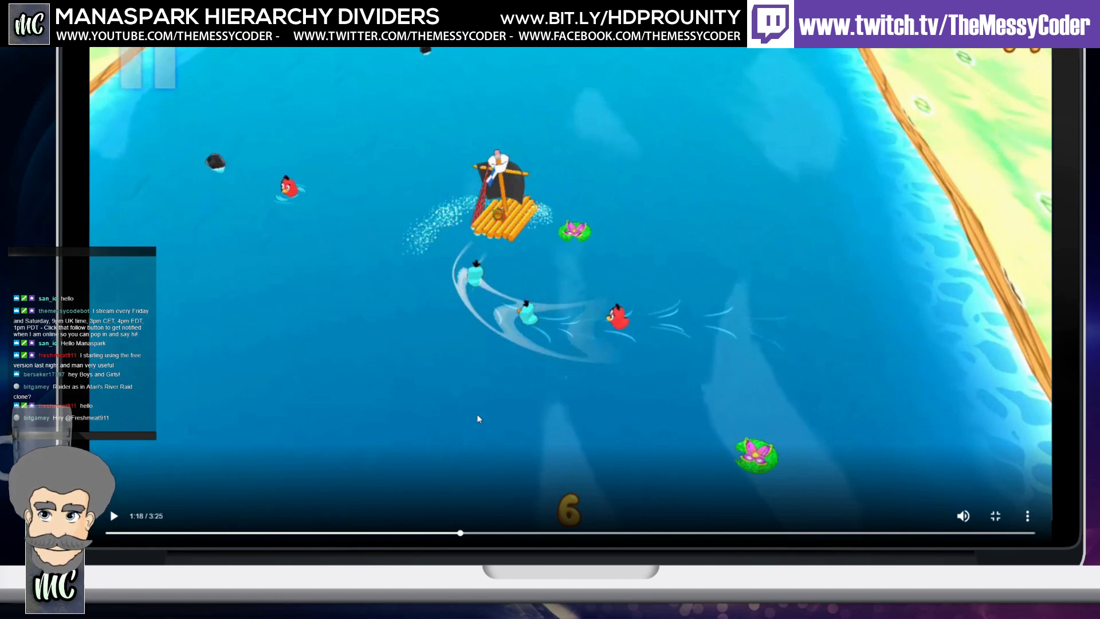
click(420, 533)
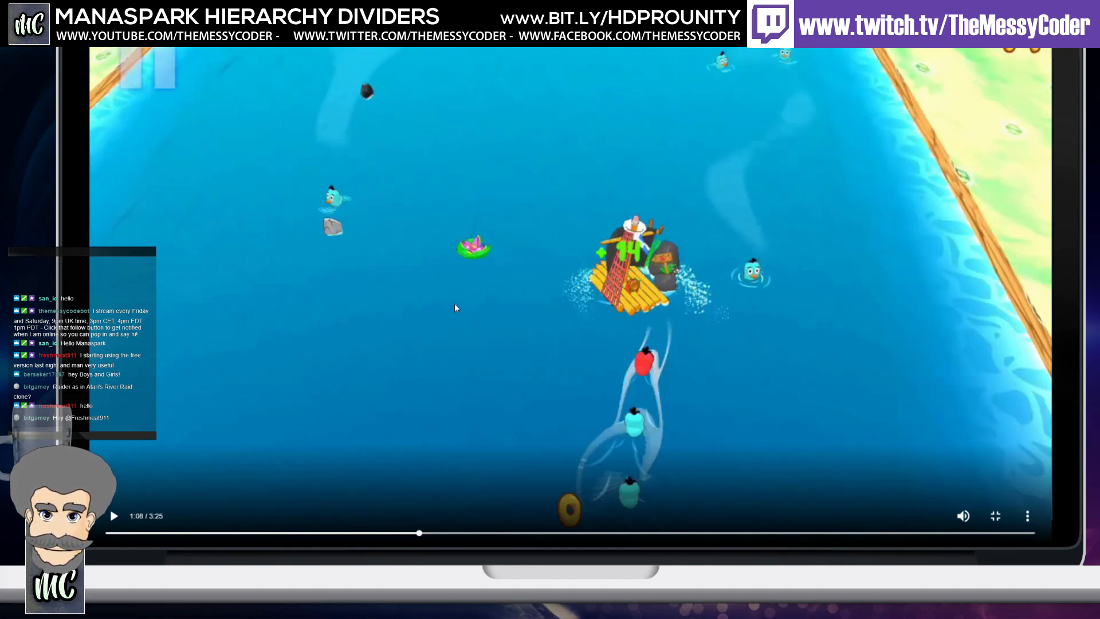
click(453, 309)
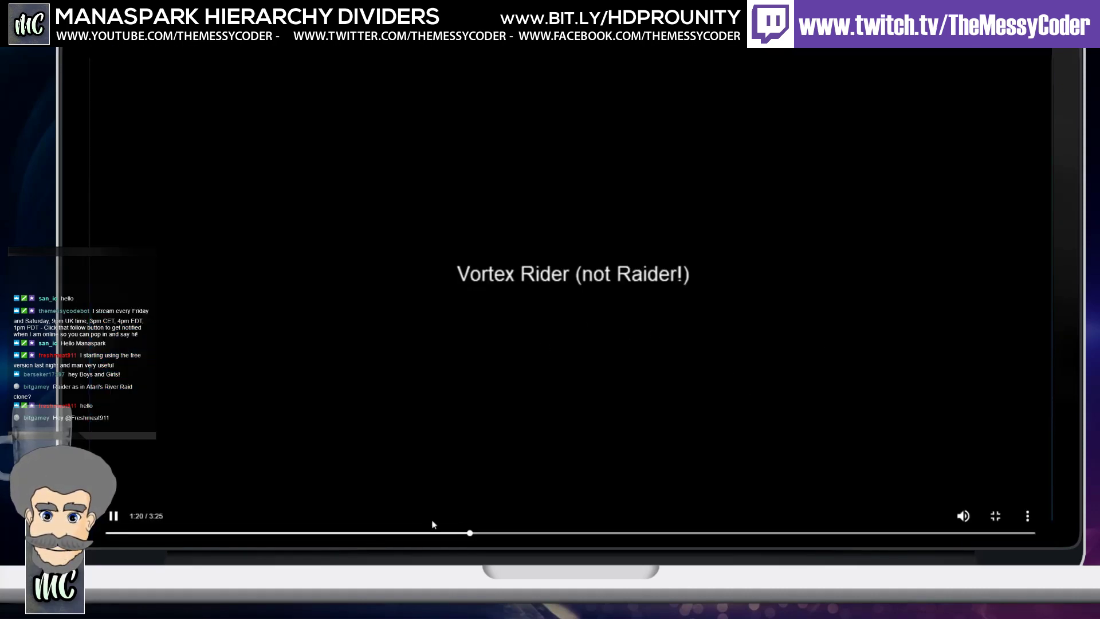
Step: Rewind to 1:04, resume playback, then leave full screen paused at 1:19
click(400, 534)
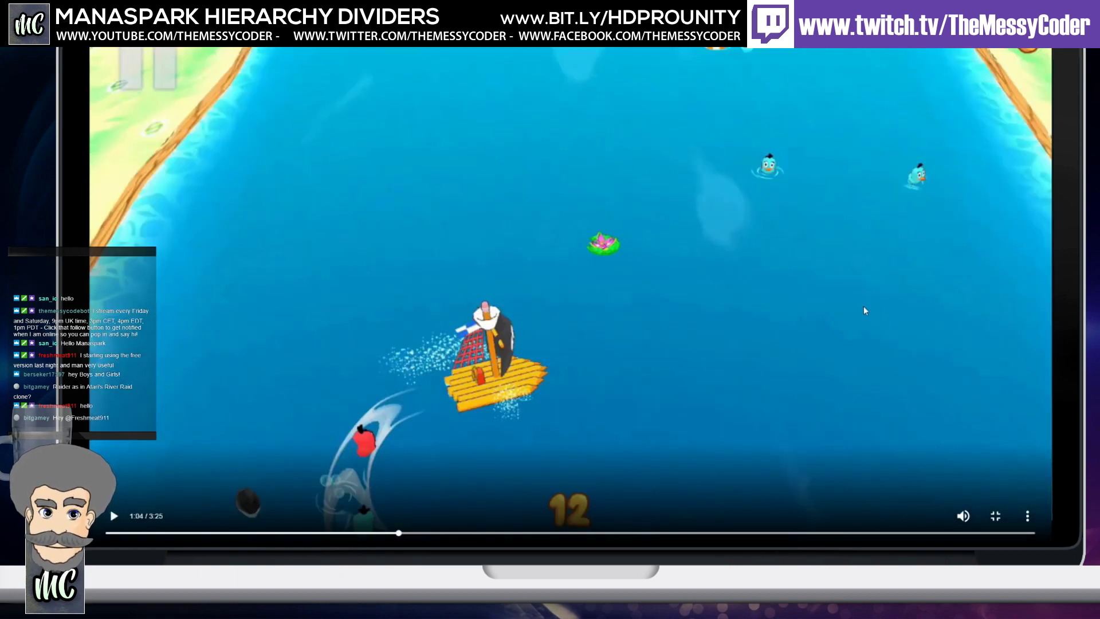
click(646, 249)
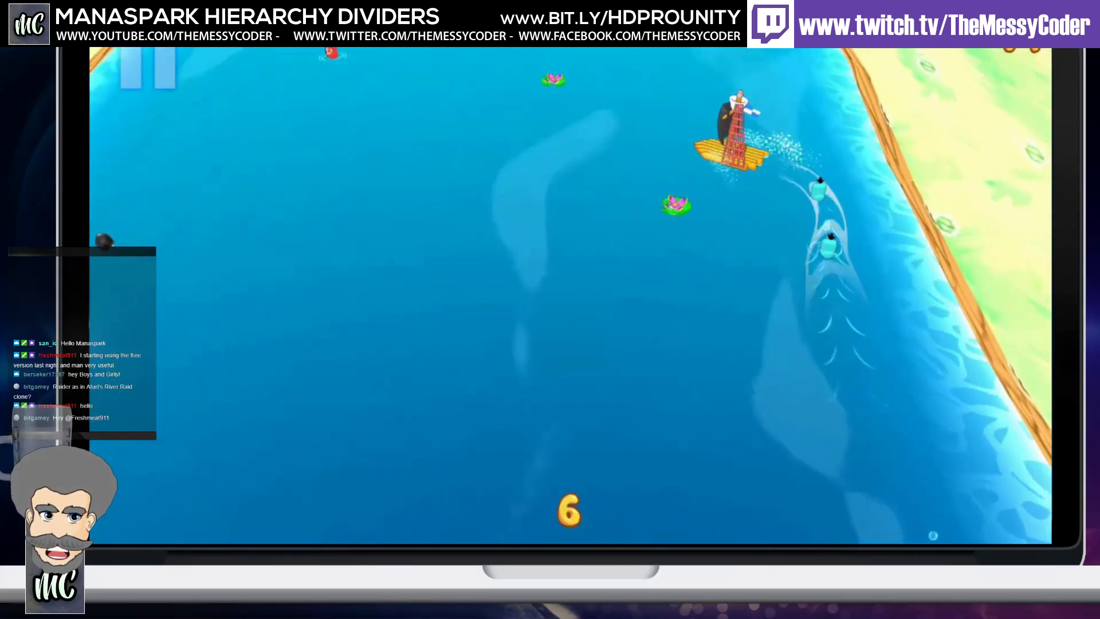
mouse_move(897, 351)
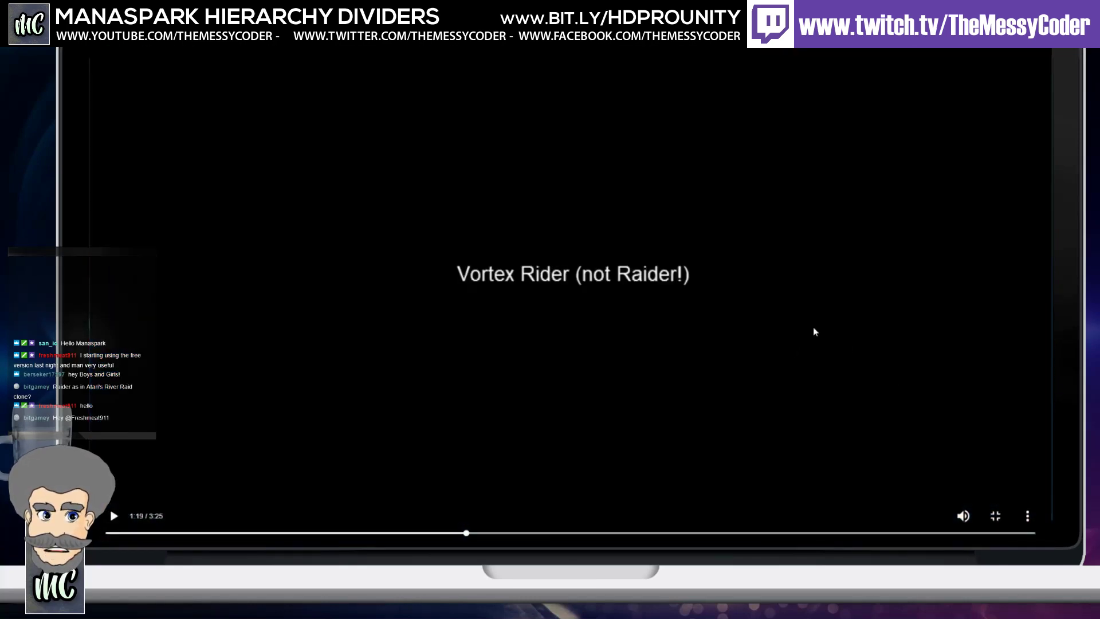
click(995, 523)
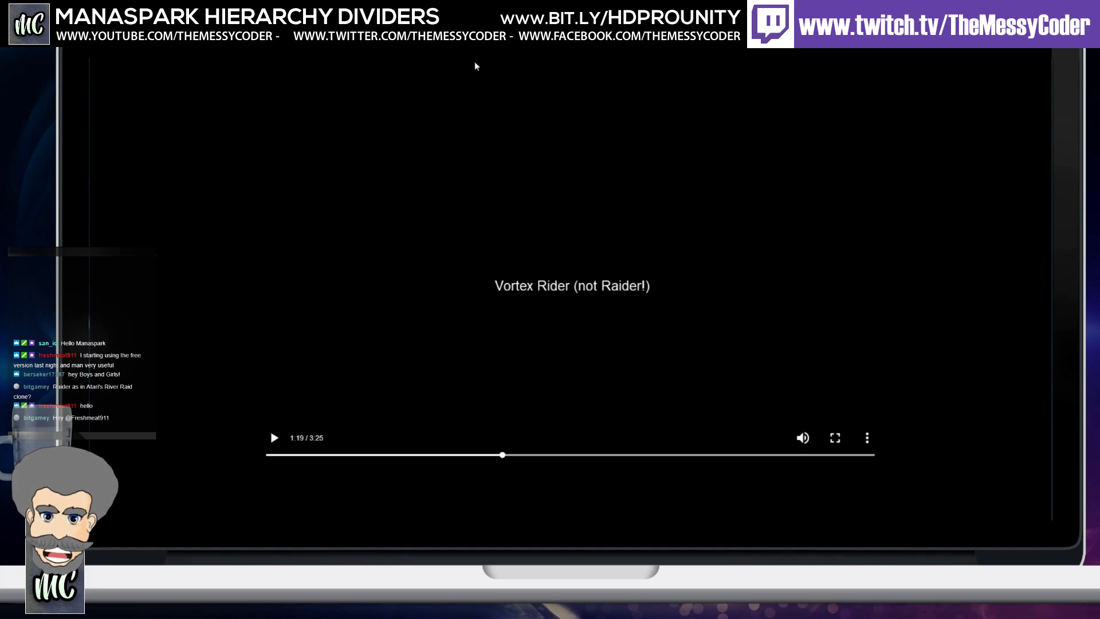
Step: Close the video lightbox and search 'stylized wat' to open the Stylized Water Shader page
key(Escape)
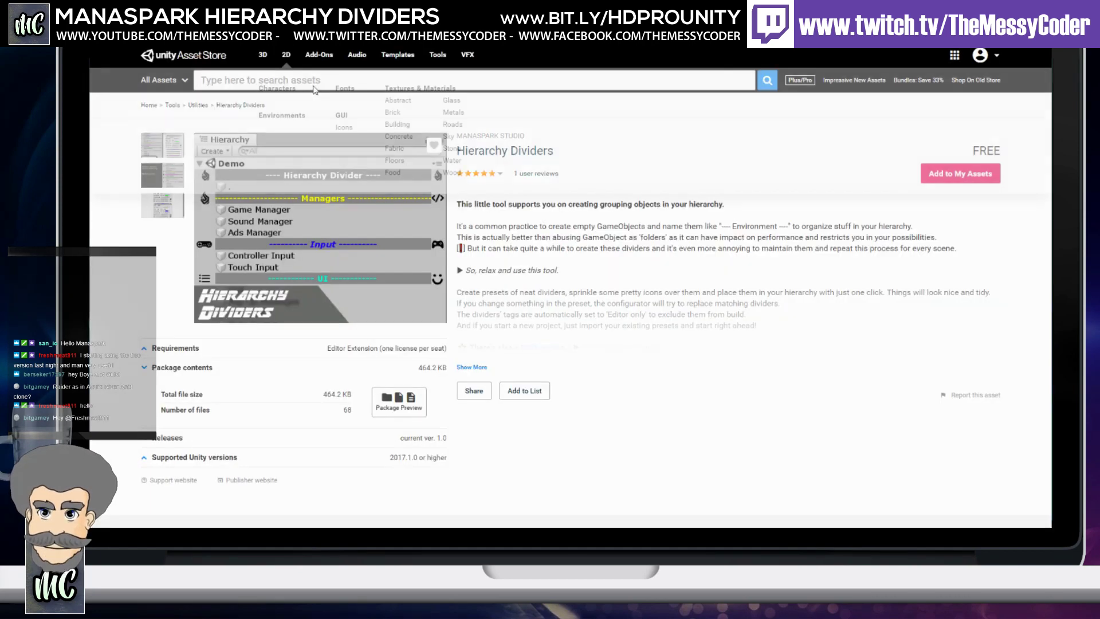
click(293, 78)
text(st)
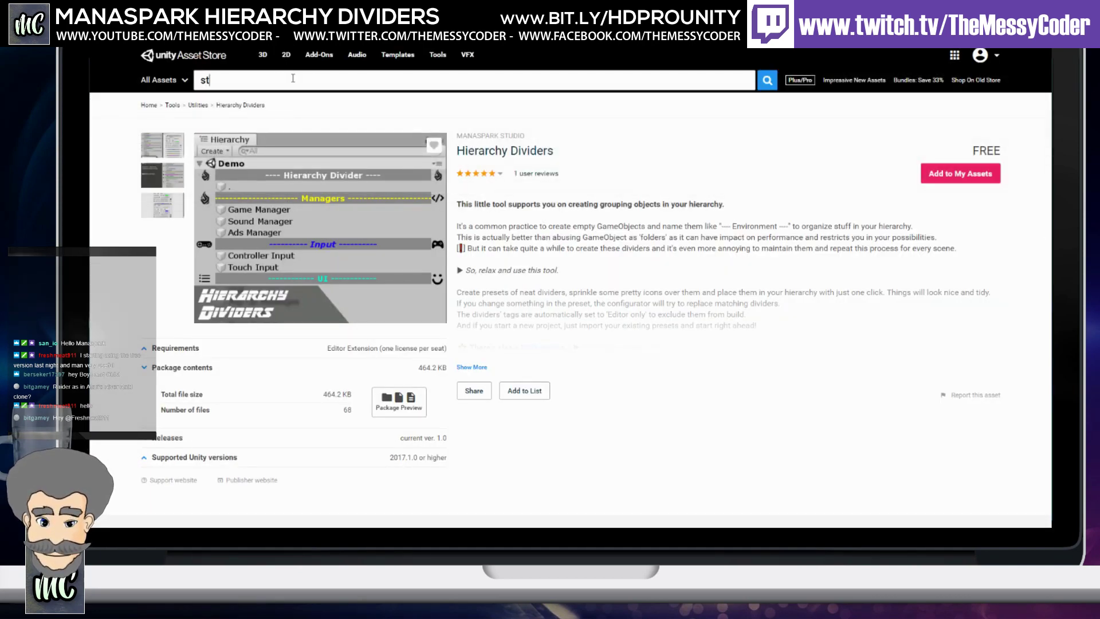
text(ylize)
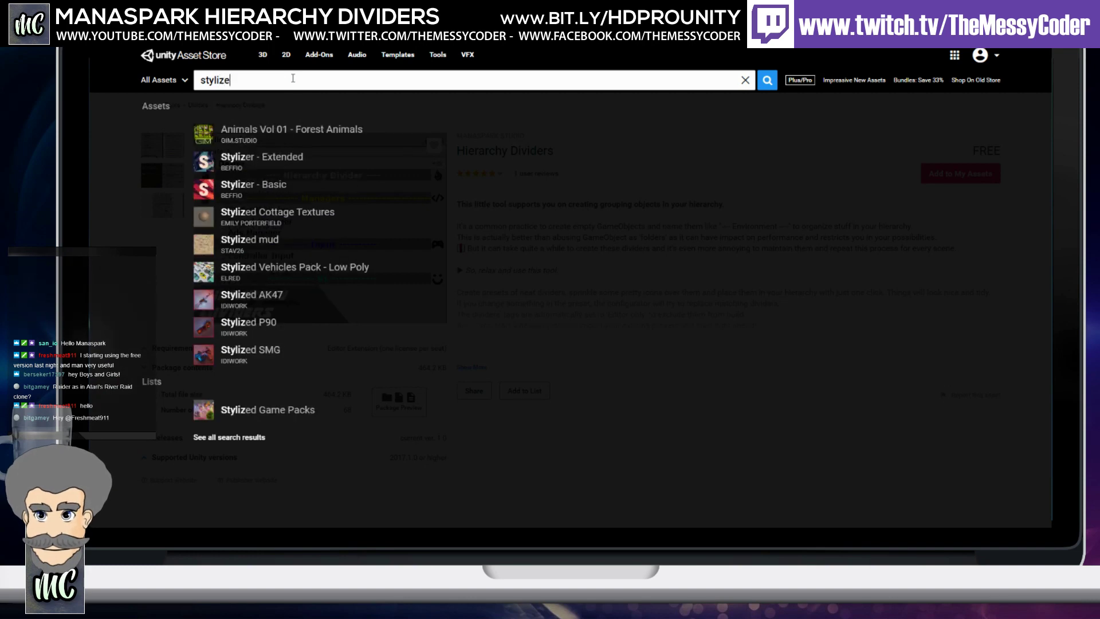
text(d water)
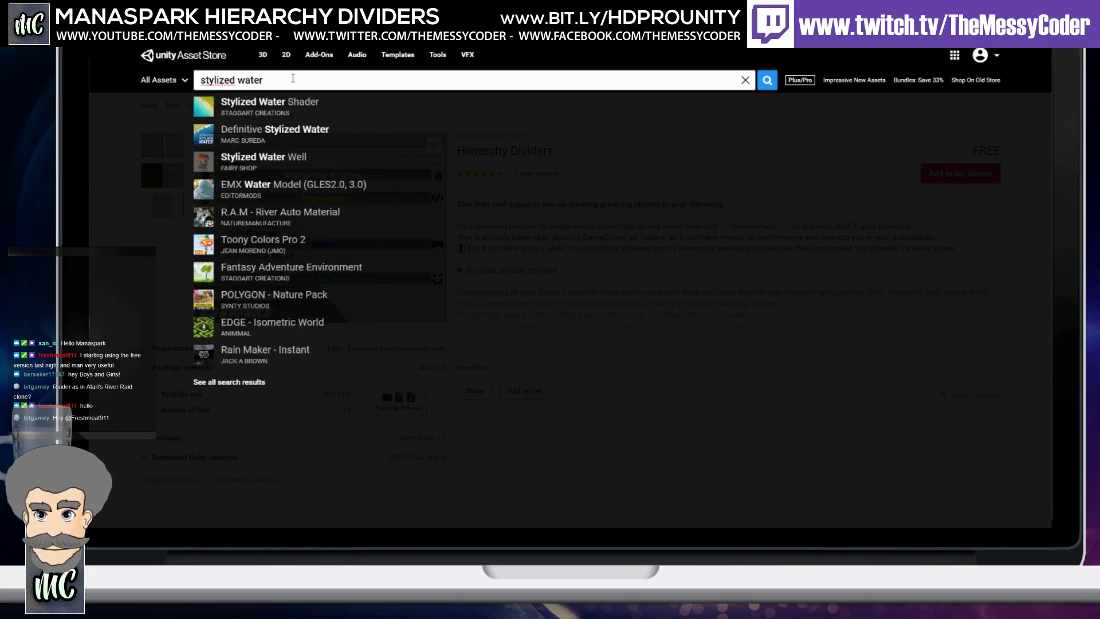
click(298, 106)
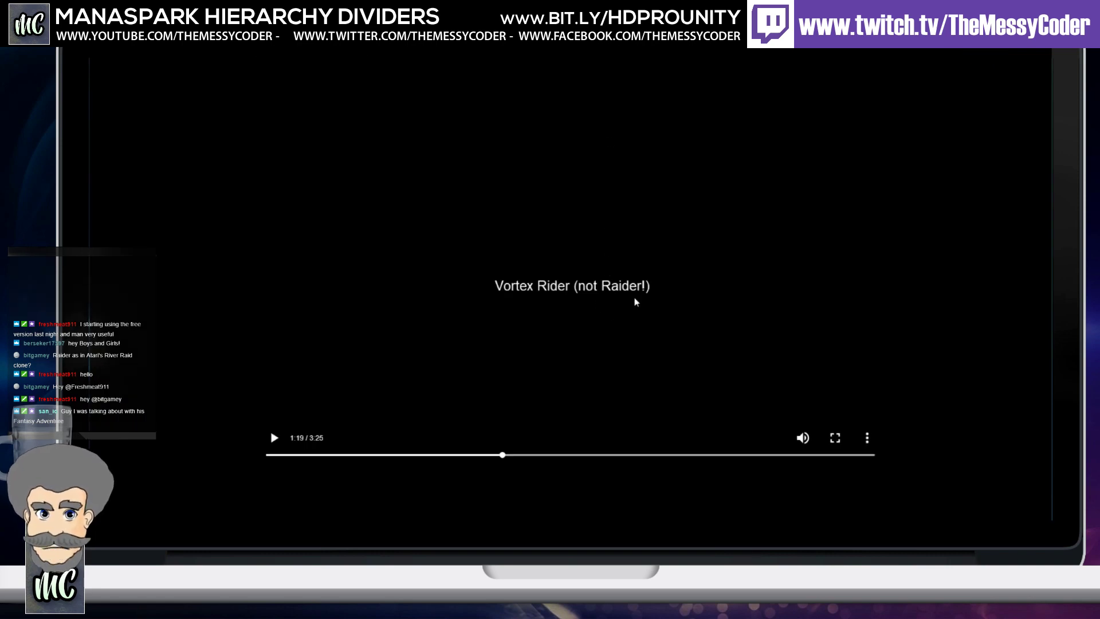
Step: Watch the Vortex Rider video full screen to its 3:25 end, then replay it windowed
click(835, 438)
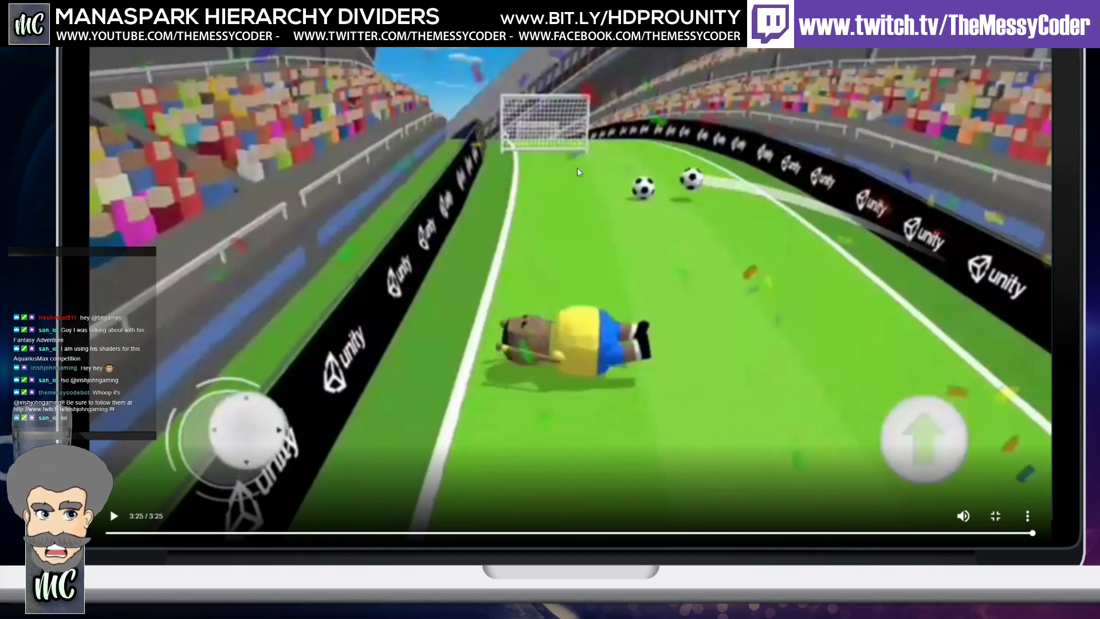
click(995, 516)
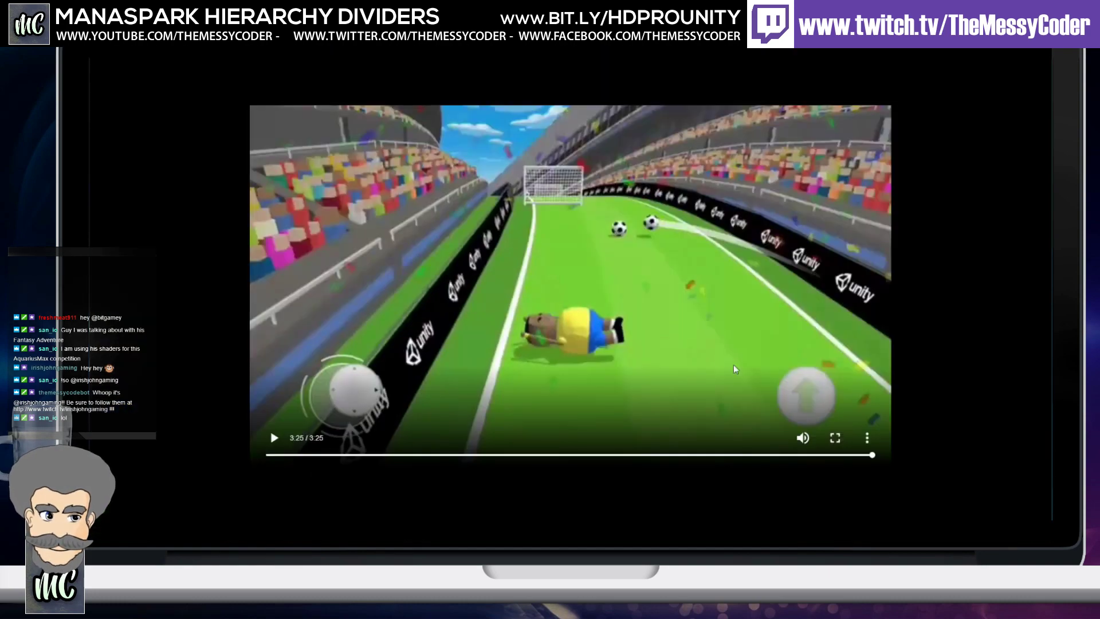
click(463, 312)
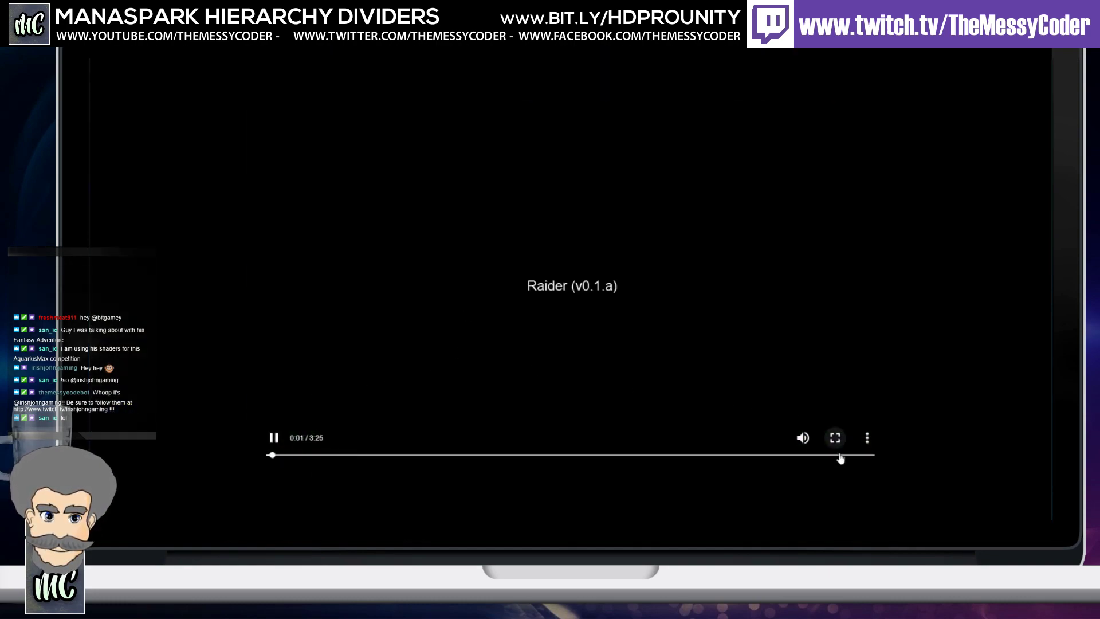
Step: Skip ahead to near the end of the Raider clip
click(841, 455)
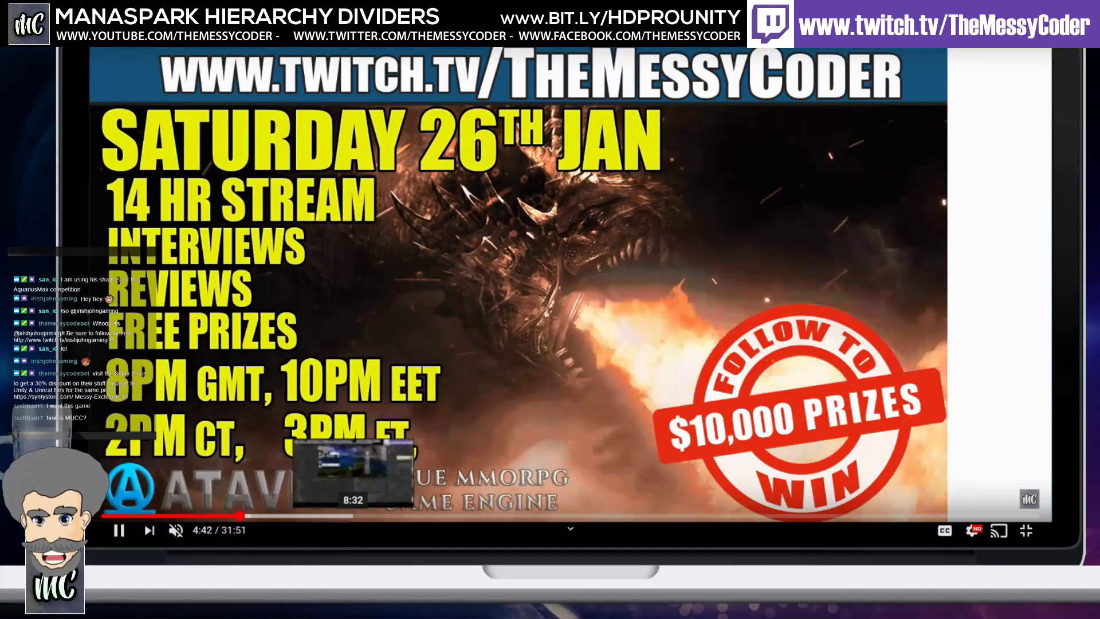
Step: Skim the stream recording forward through 8:32, 9:01, 10:02, 11:05 and 11:25 to 13:15
click(353, 515)
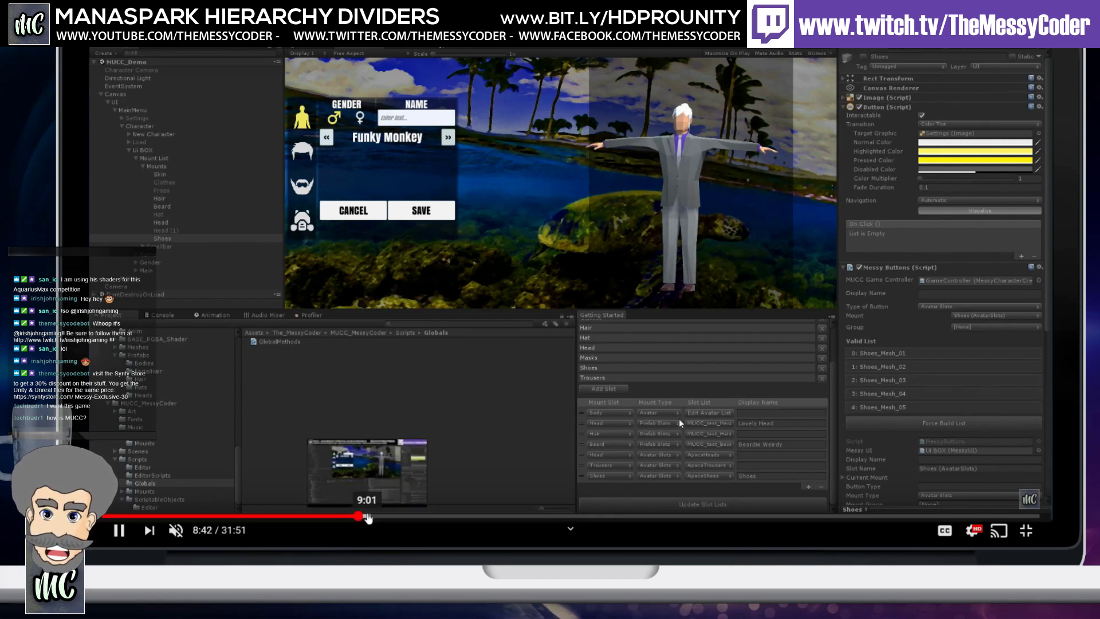
click(367, 515)
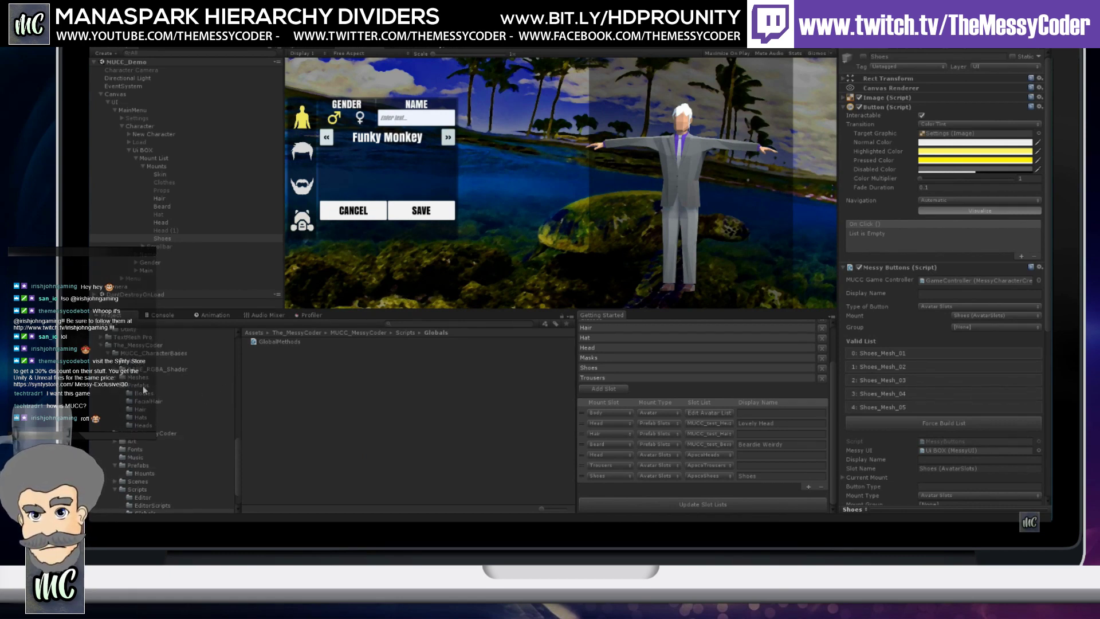
mouse_move(524, 277)
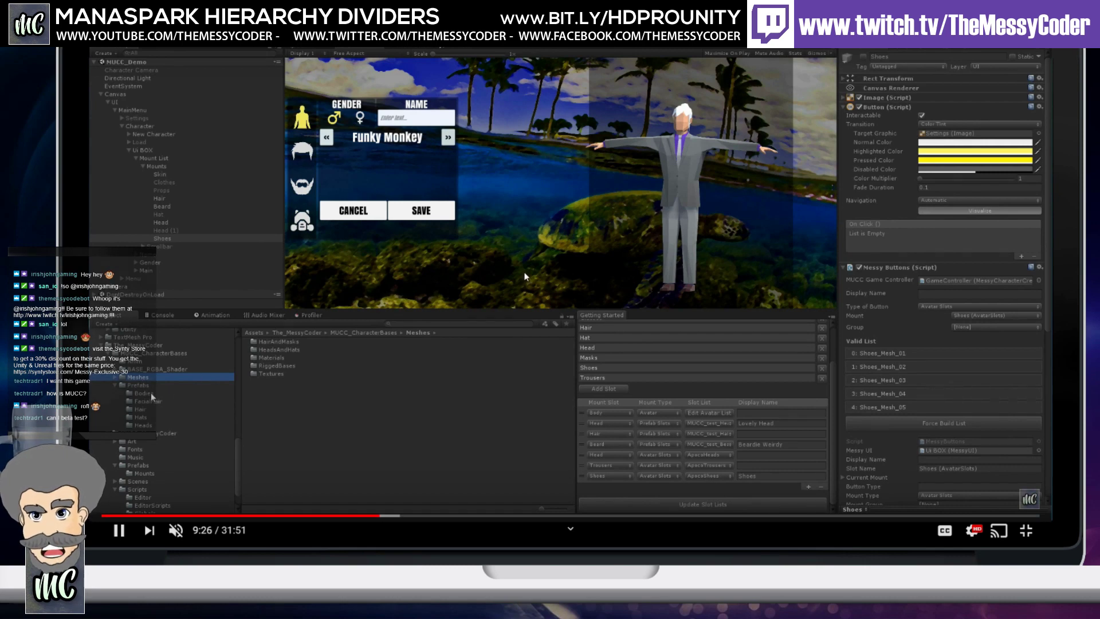
click(398, 518)
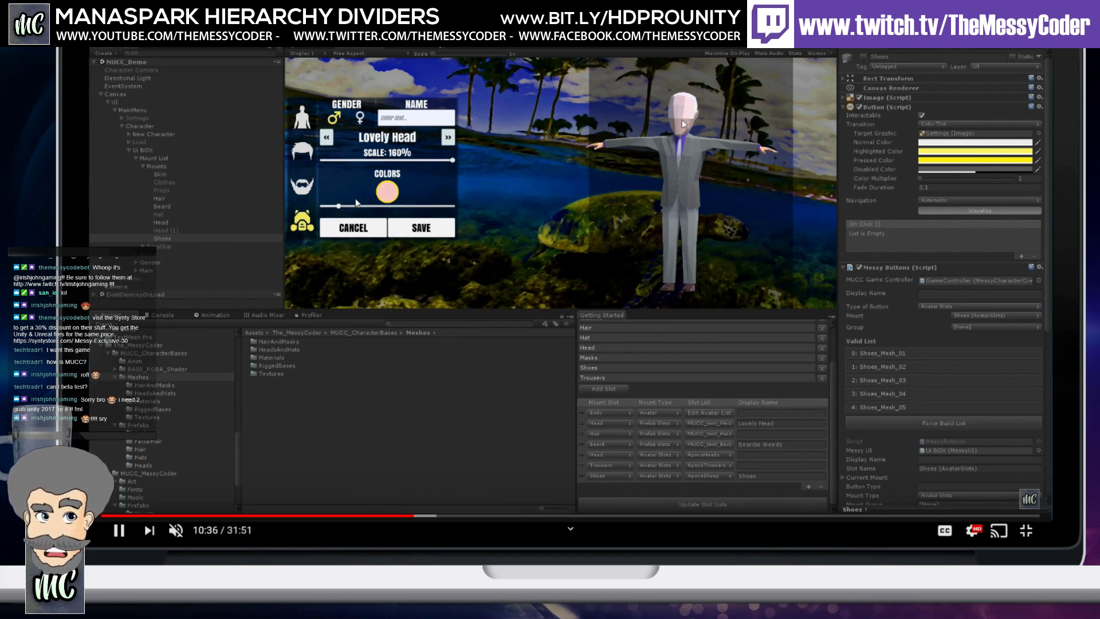
click(430, 517)
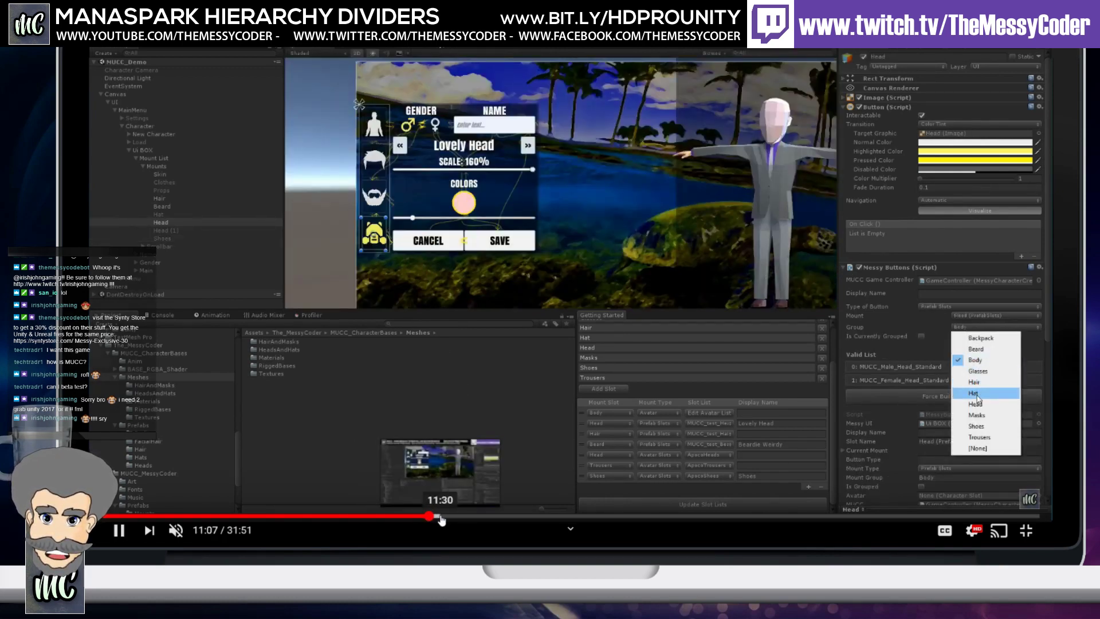
click(440, 516)
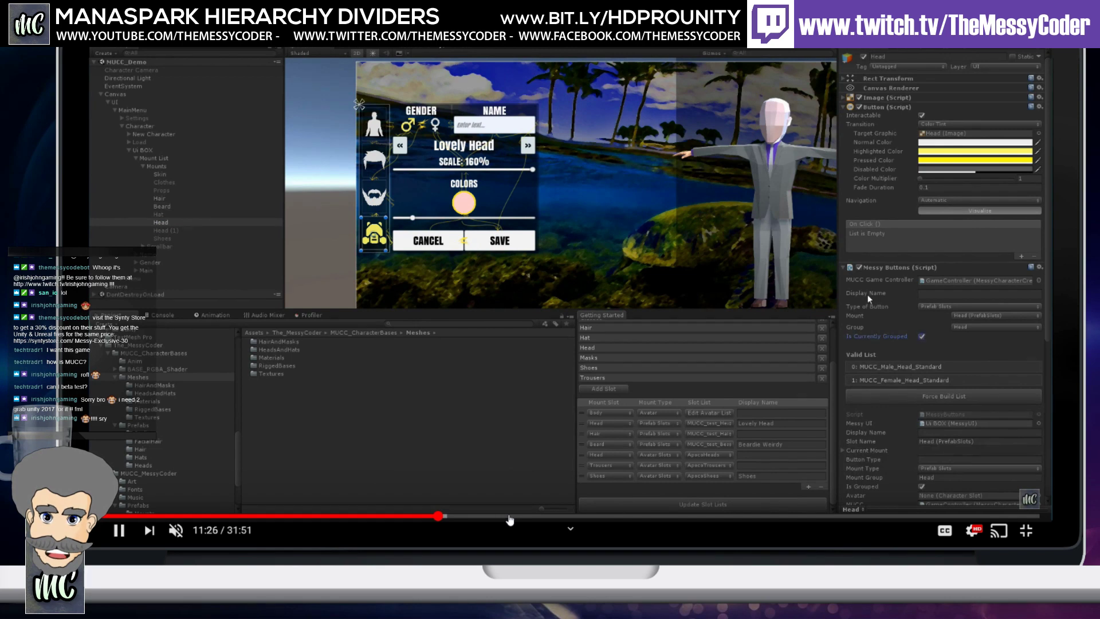
click(492, 517)
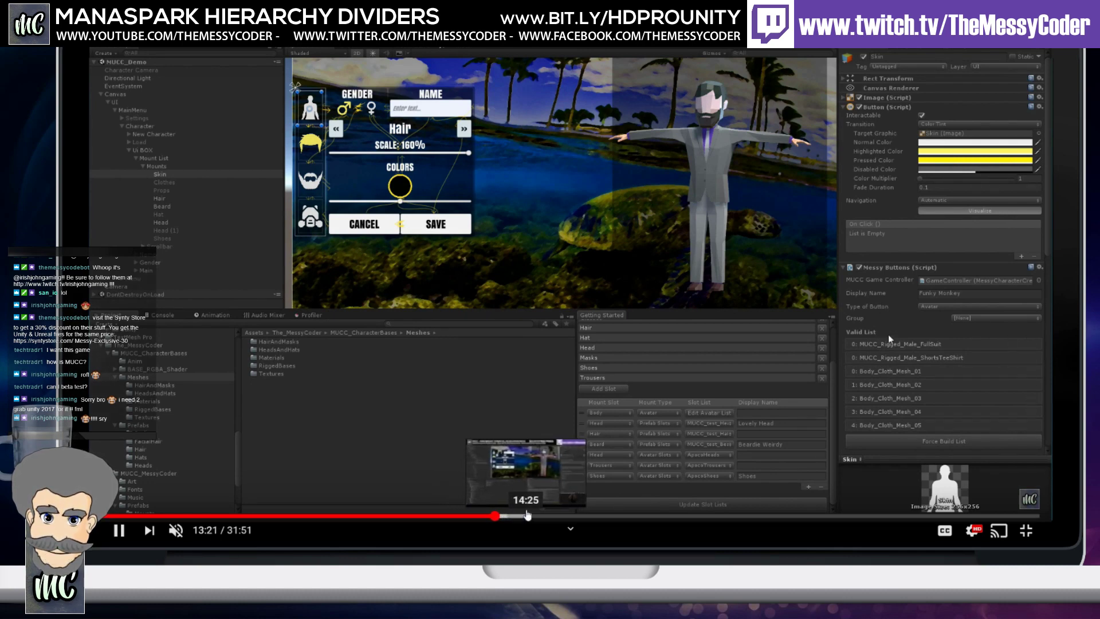
Step: Jump the recording to 14:25, 15:47 and 17:48, then exit full screen
click(528, 515)
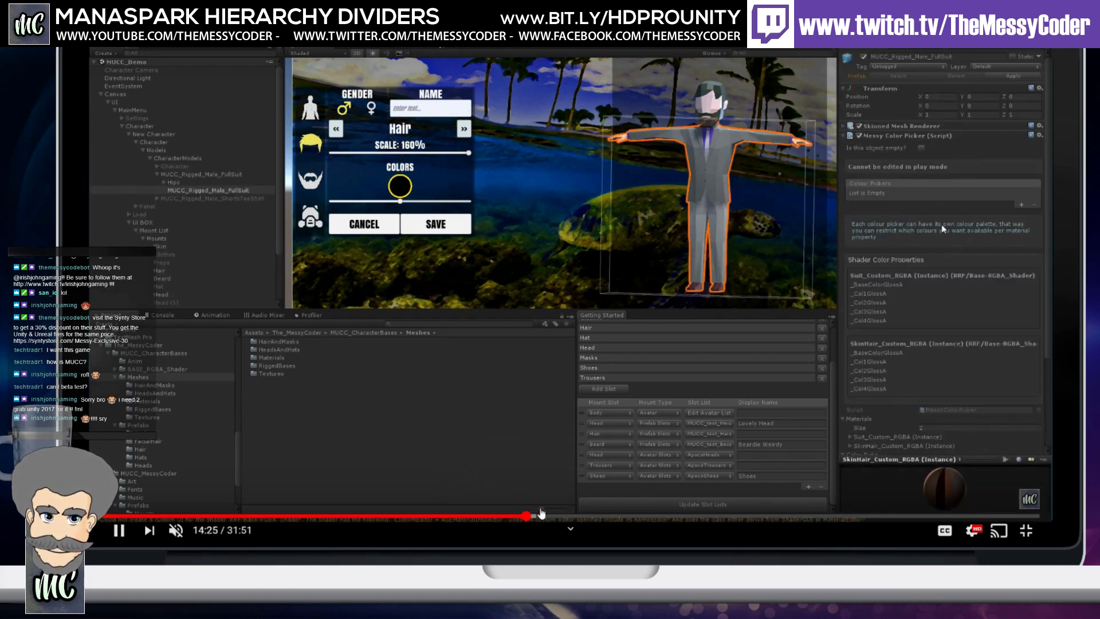
click(569, 515)
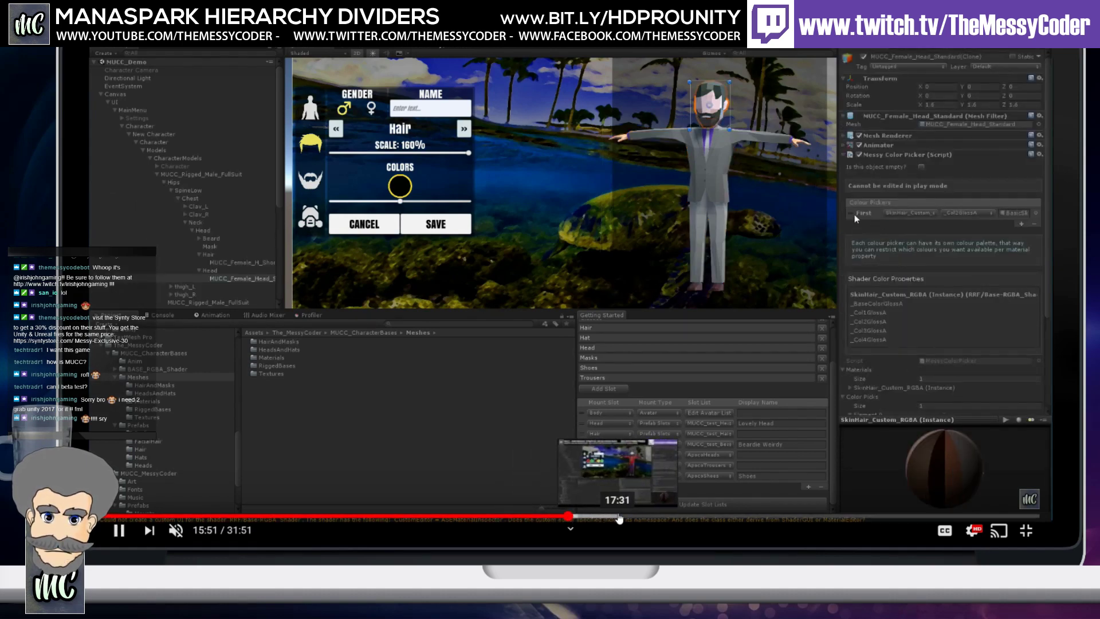
click(627, 515)
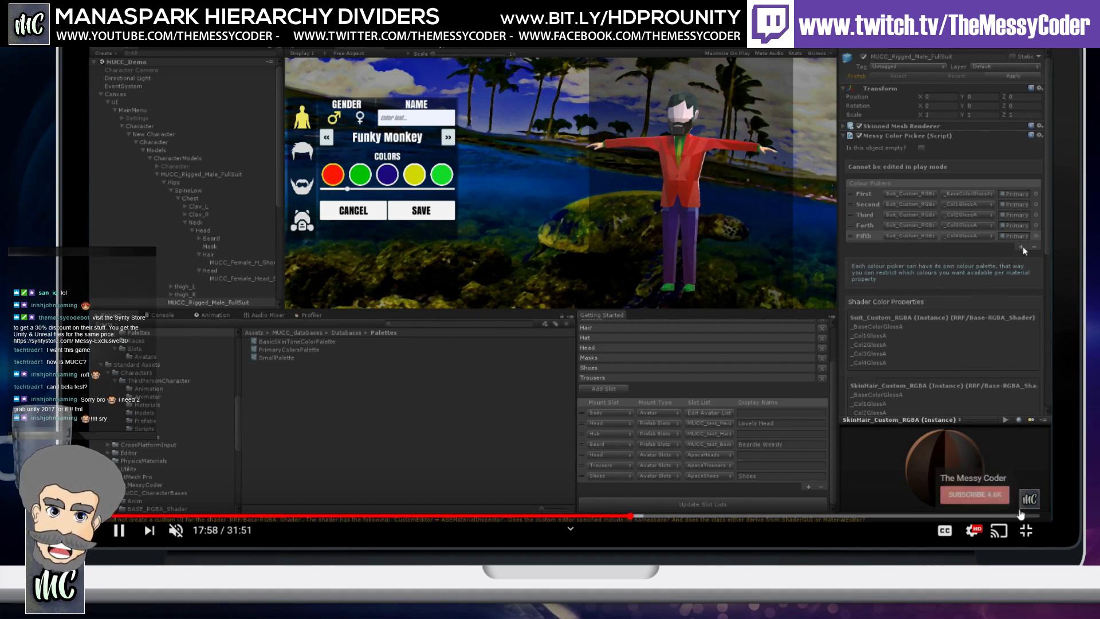
click(1026, 530)
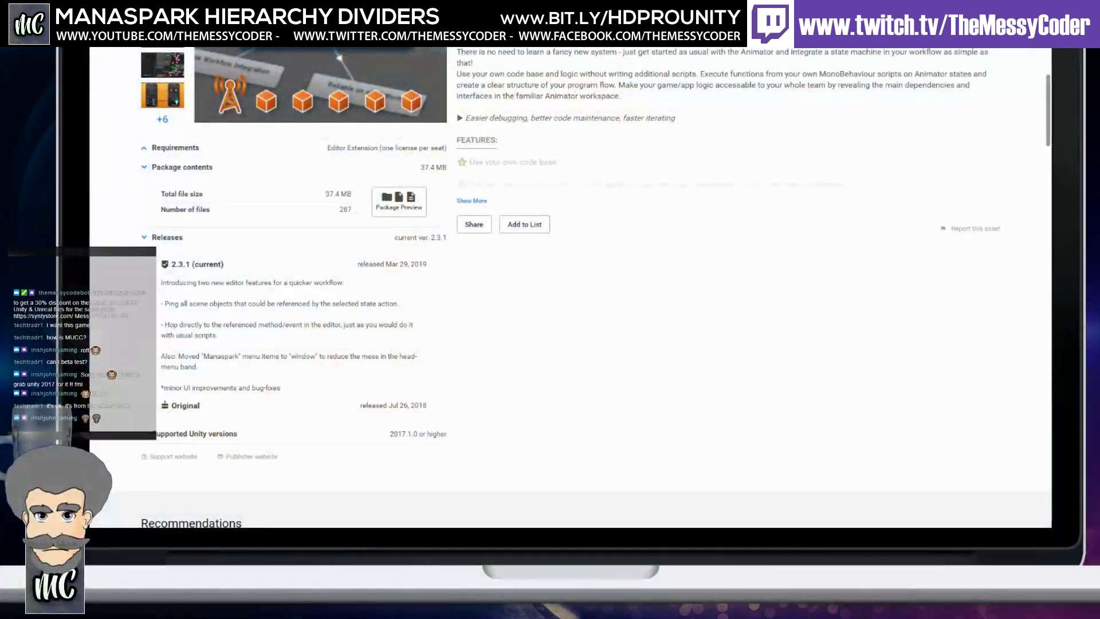
drag(559, 232, 402, 243)
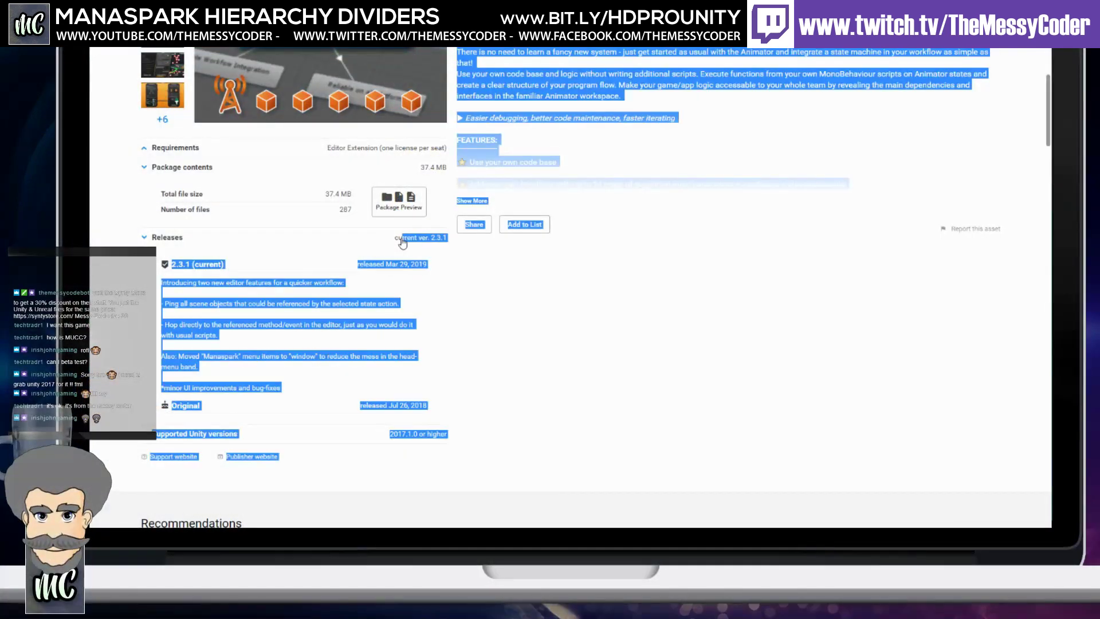
click(402, 242)
click(394, 243)
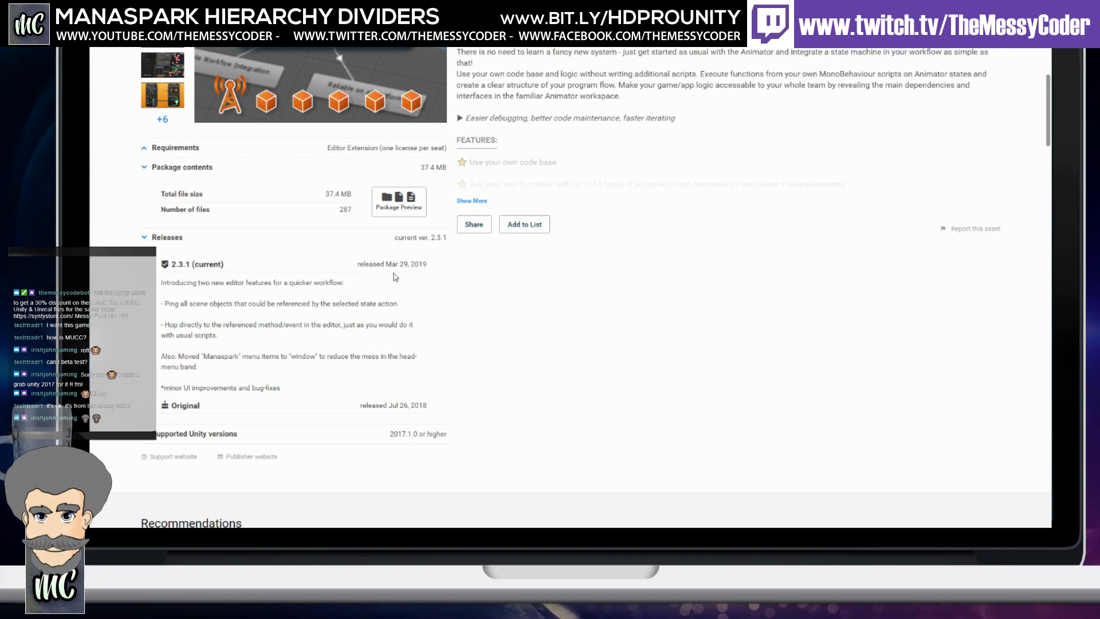
scroll(394, 277, down, 2)
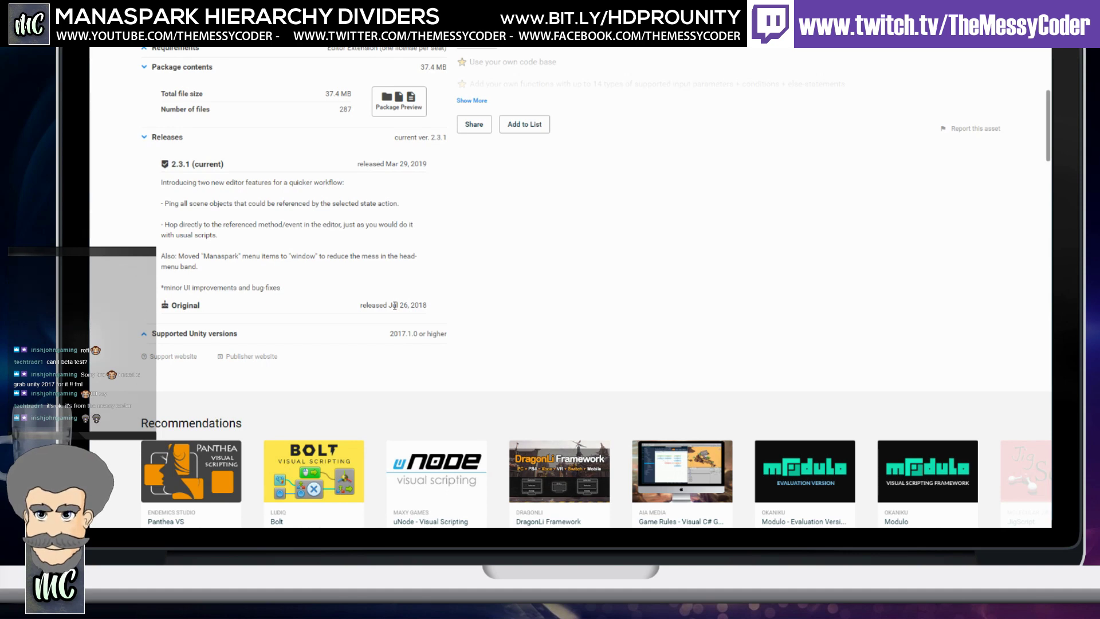
scroll(394, 317, up, 1)
scroll(394, 317, up, 5)
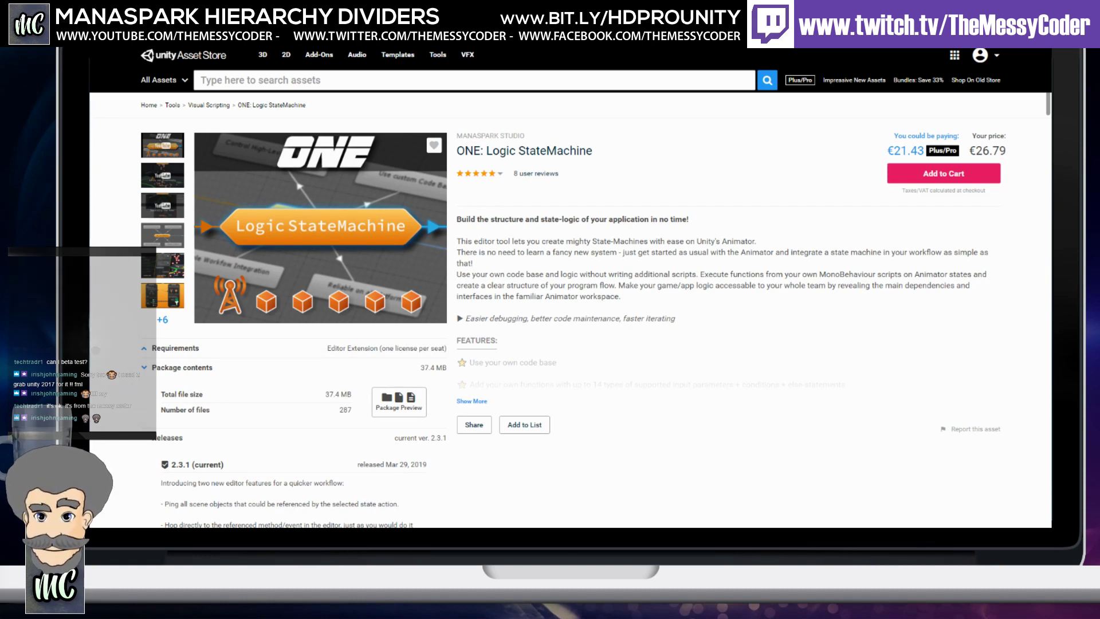
Step: Expand the full FEATURES list of ONE: Logic StateMachine and browse the page
click(471, 401)
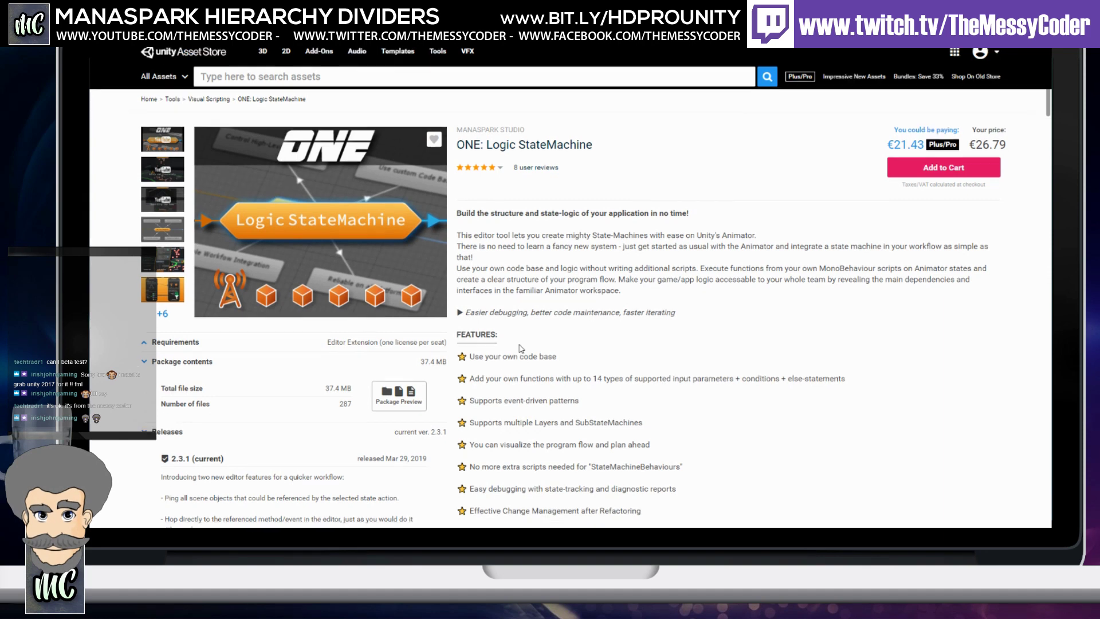
scroll(520, 343, down, 3)
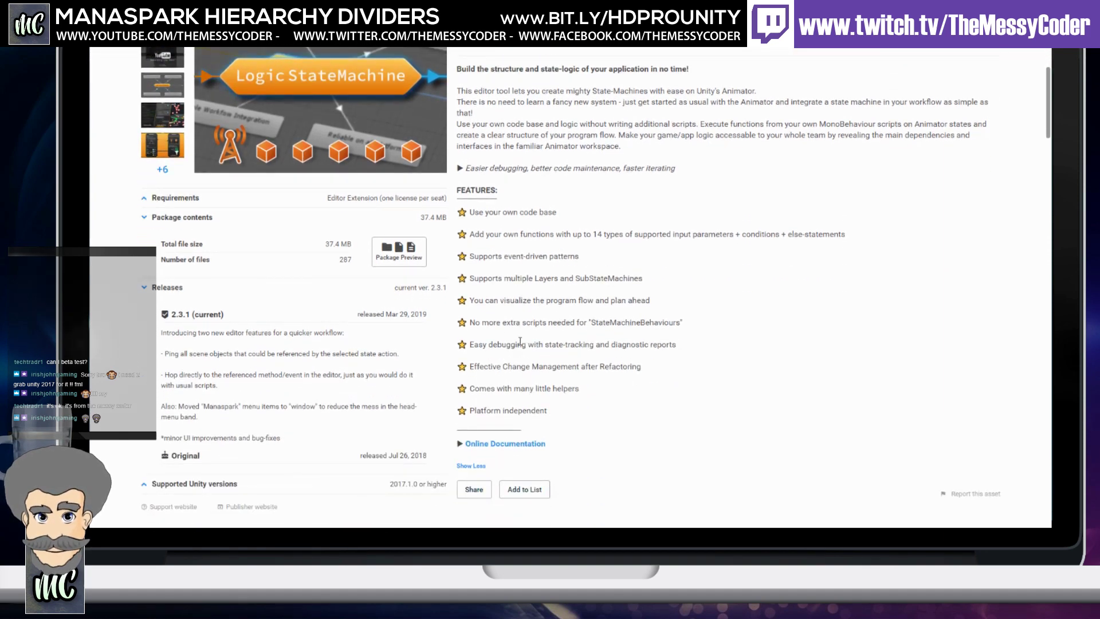
scroll(520, 342, down, 1)
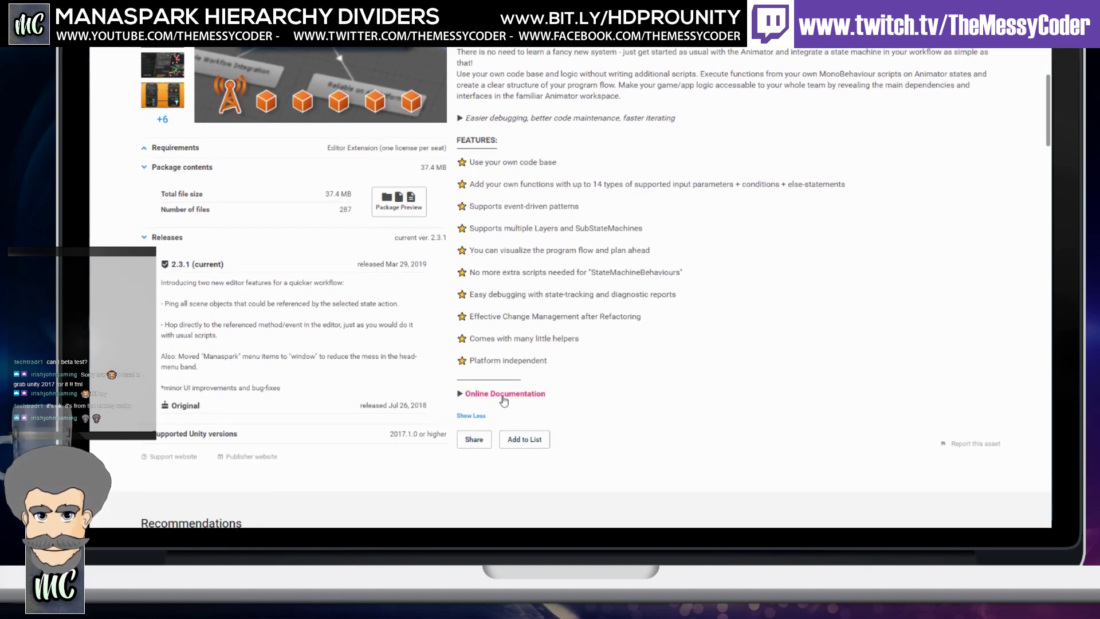
scroll(503, 396, up, 4)
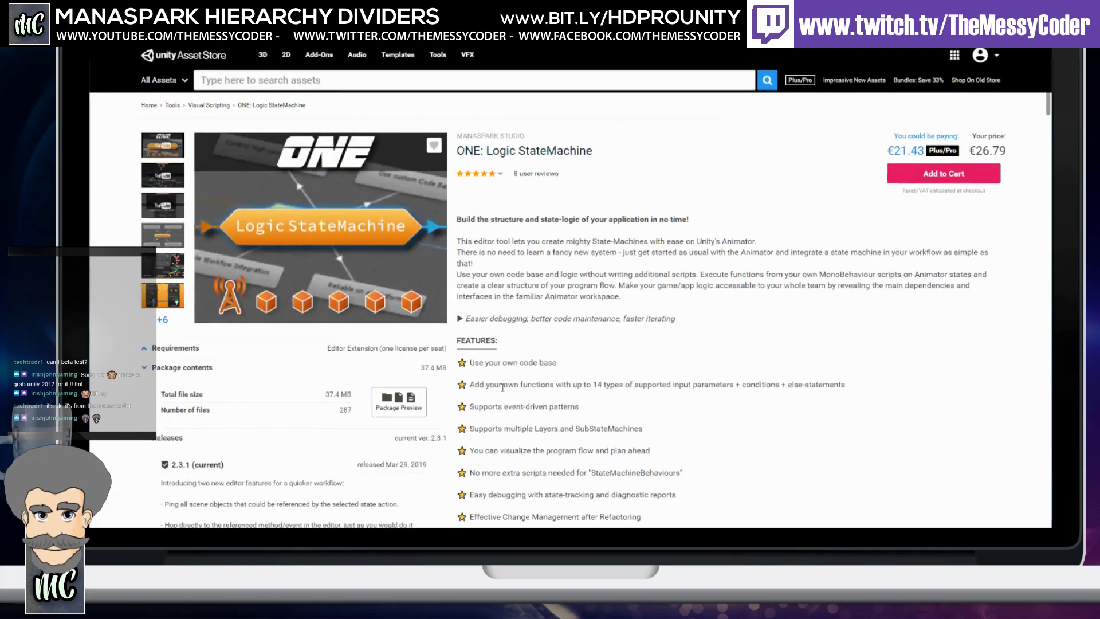
Step: Scroll to the footer and switch the display currency from EUR to USD
scroll(964, 402, down, 15)
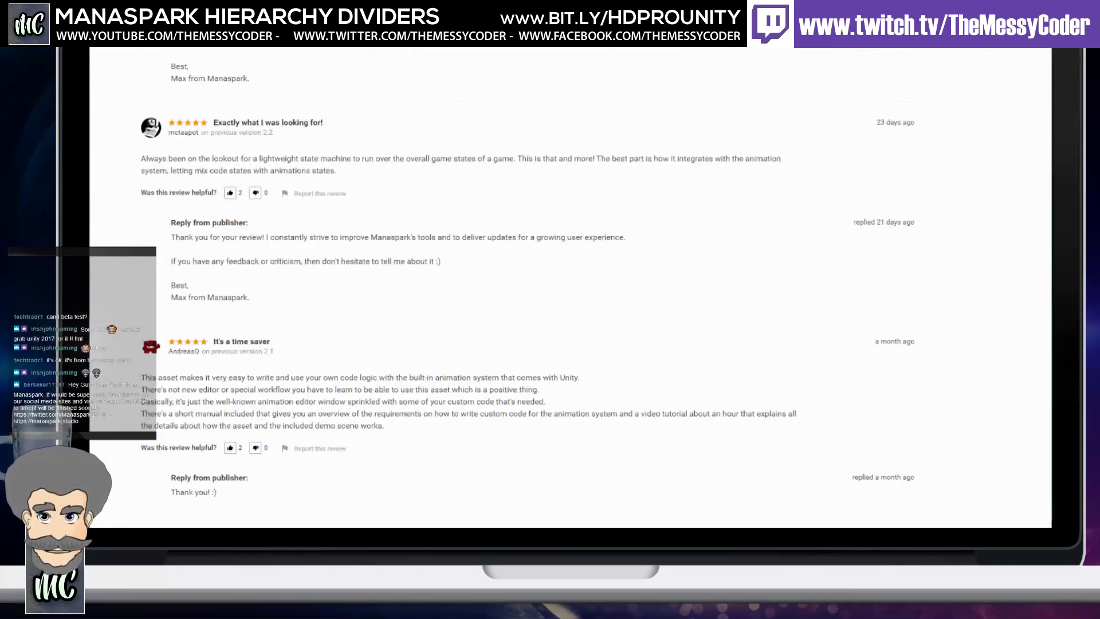
scroll(789, 325, down, 12)
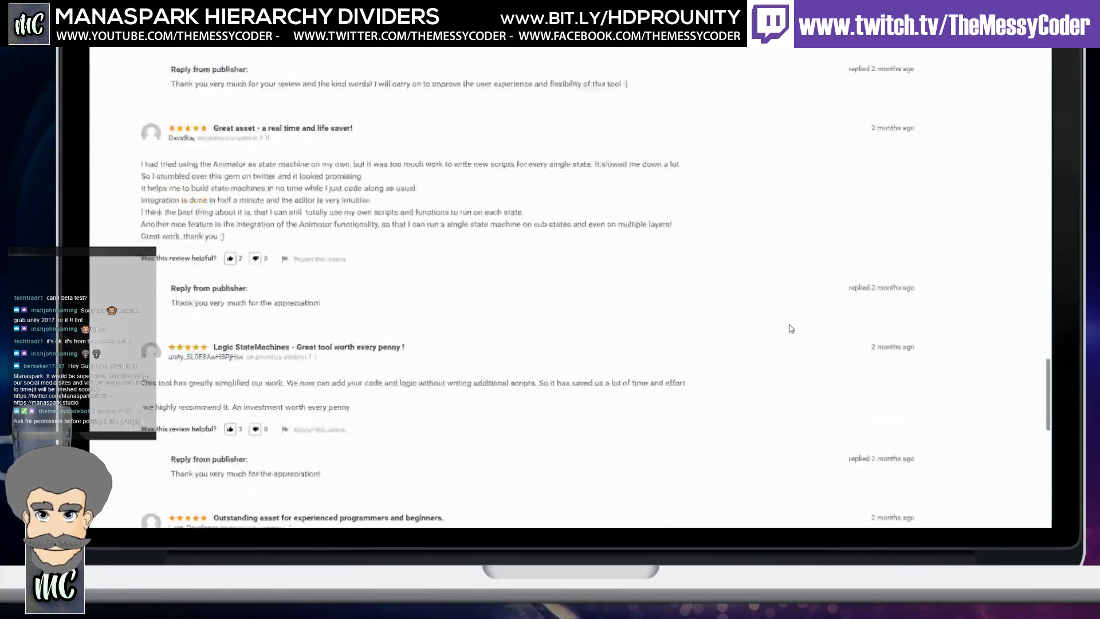
click(976, 506)
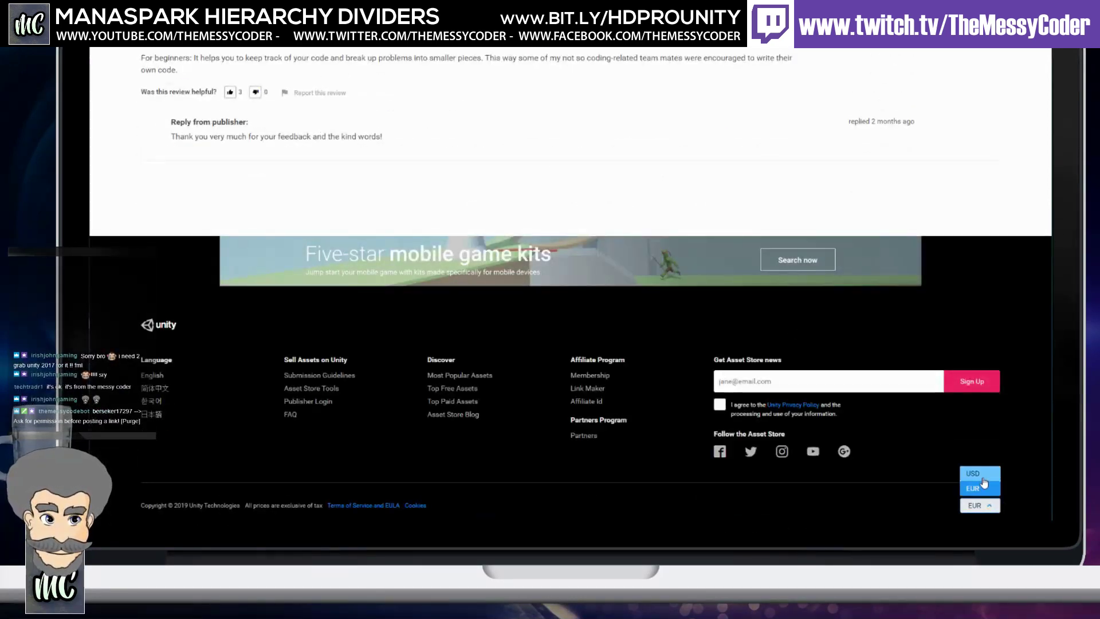
click(981, 475)
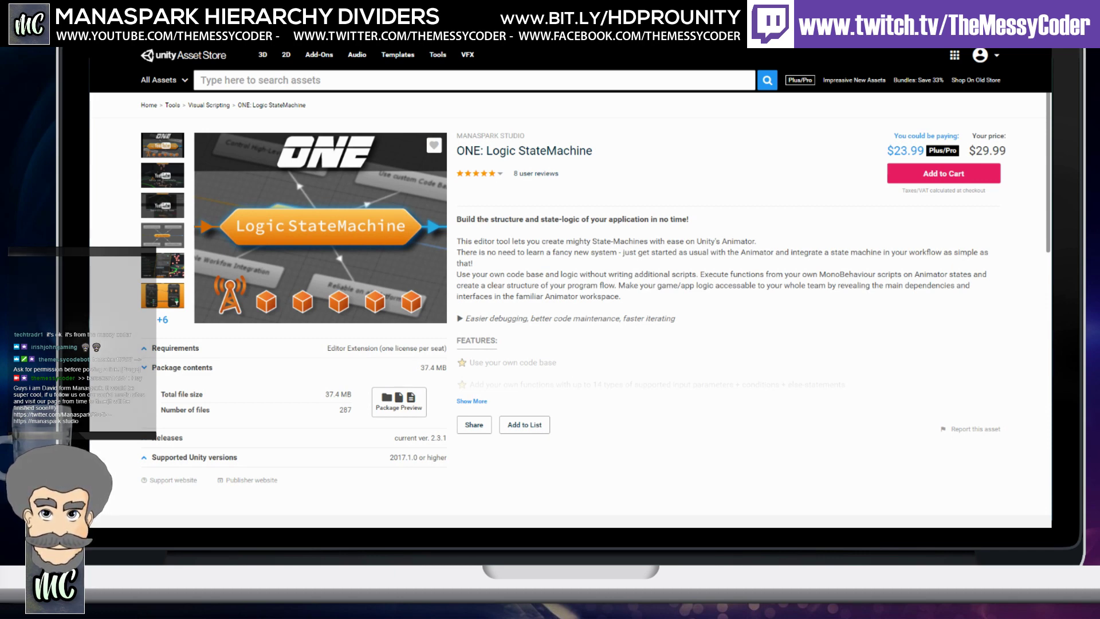
Step: Browse the gallery screenshots: Workflow Map, state-machine editor, EVENTS and code-base adaption
click(167, 236)
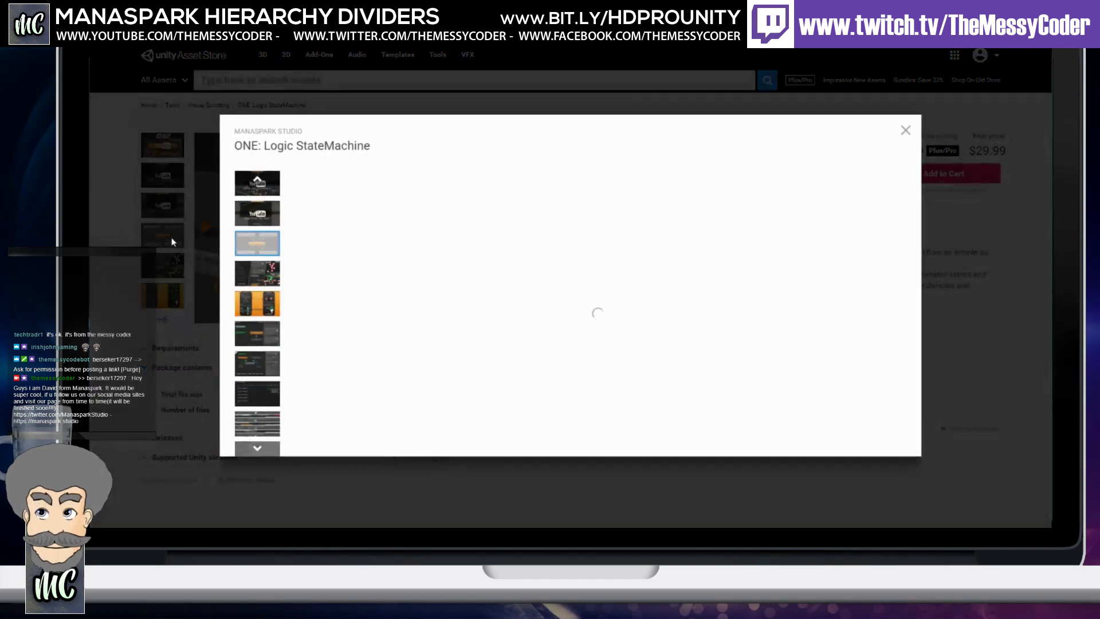
click(265, 279)
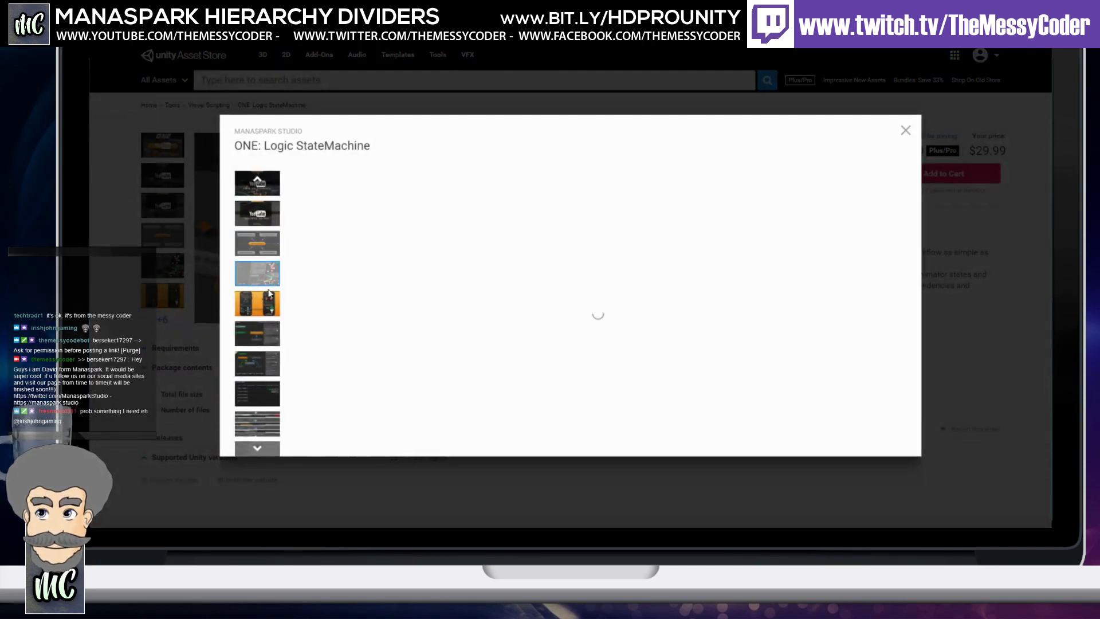
click(268, 310)
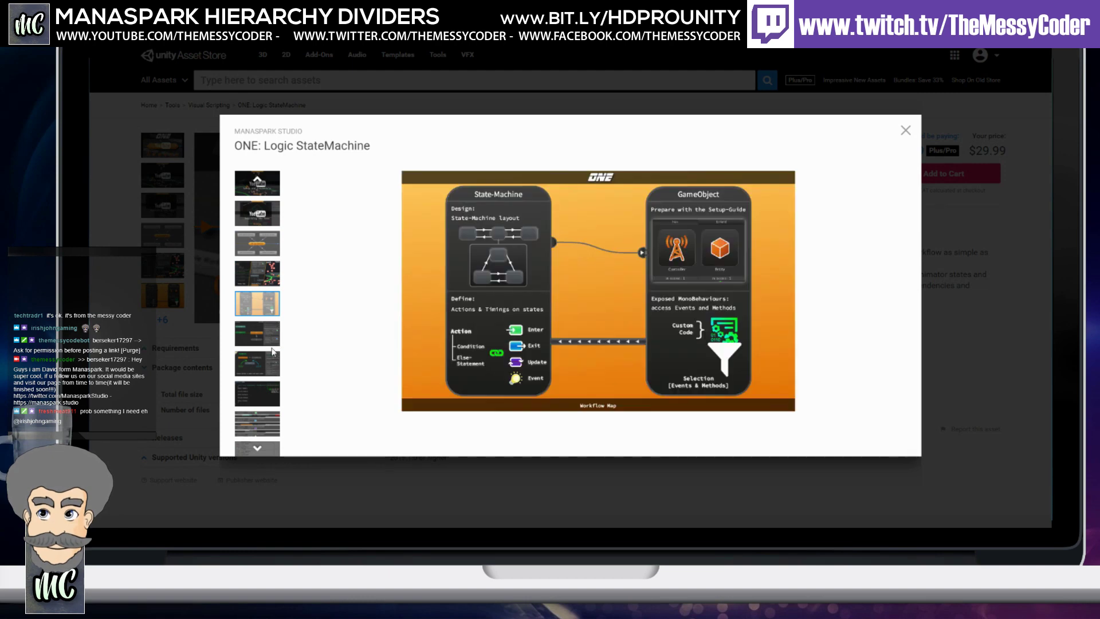
click(267, 340)
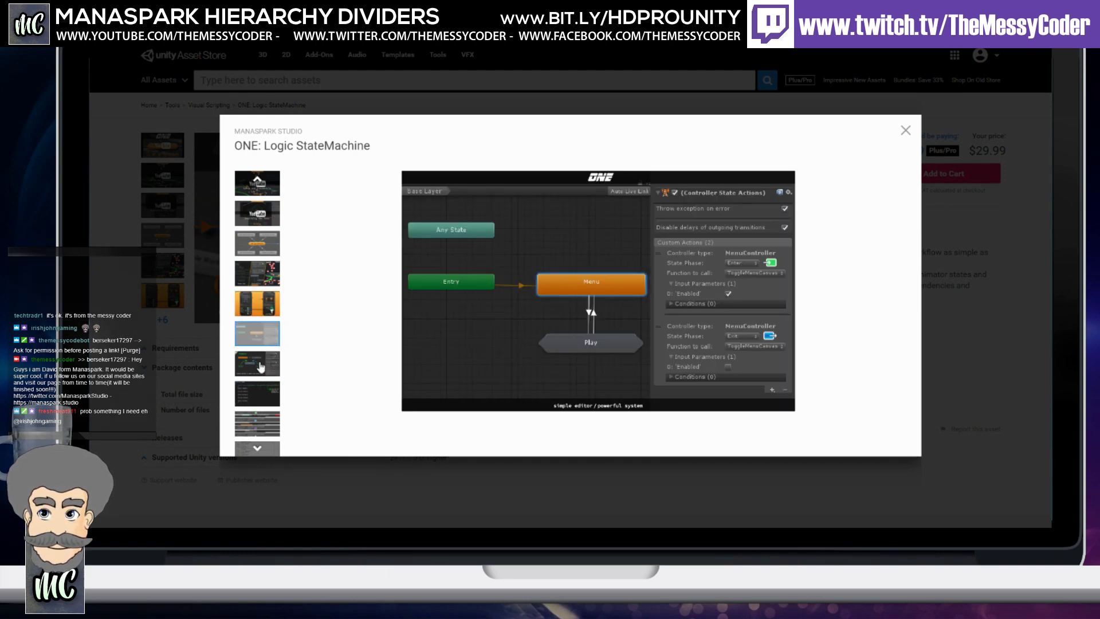
click(259, 364)
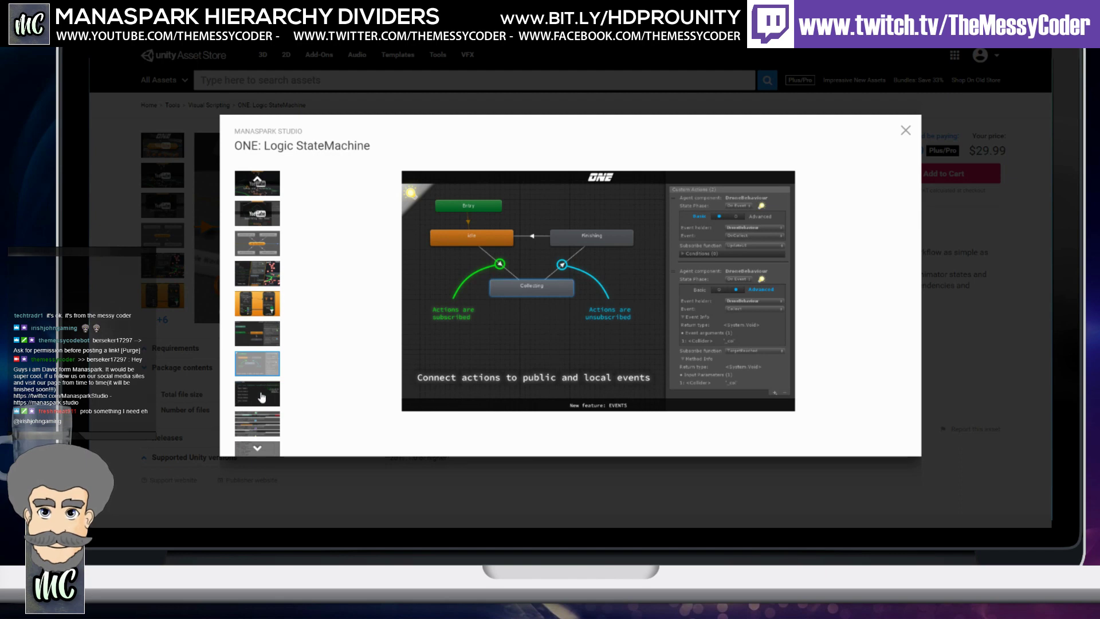
click(262, 396)
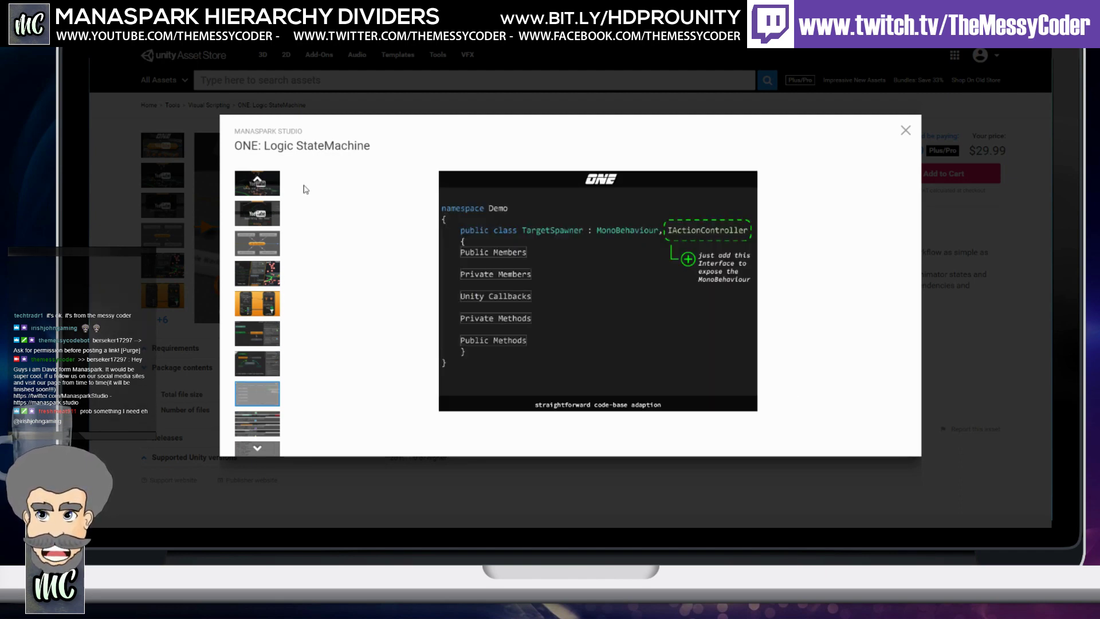
key(ctrl+Tab)
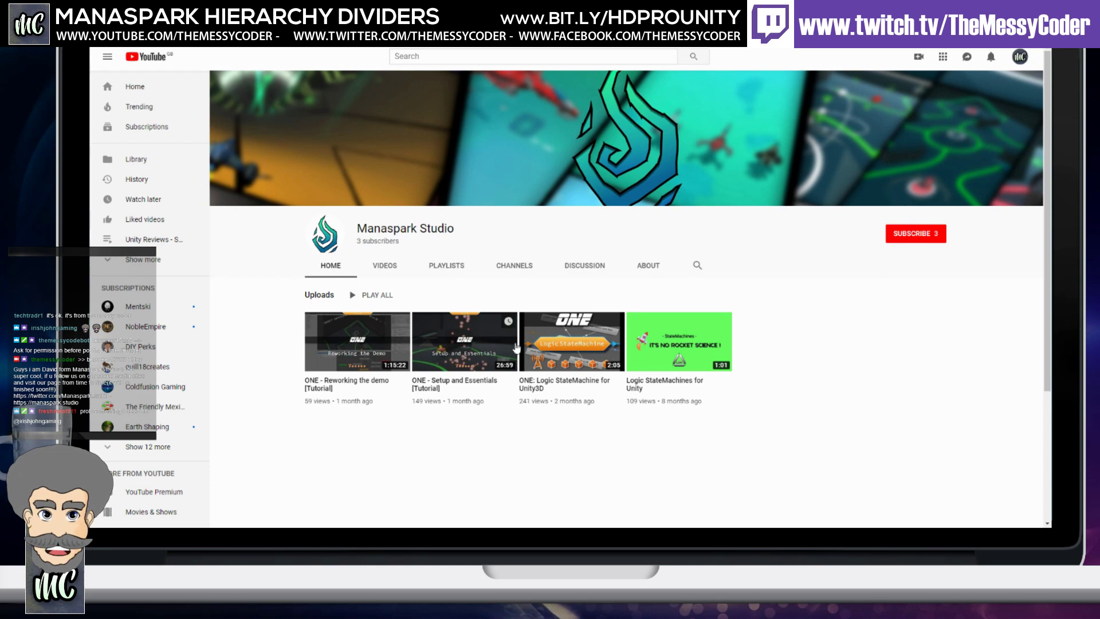
Step: From the channel's Videos list, play 'ONE - Setup and Essentials [Tutorial]'
click(393, 270)
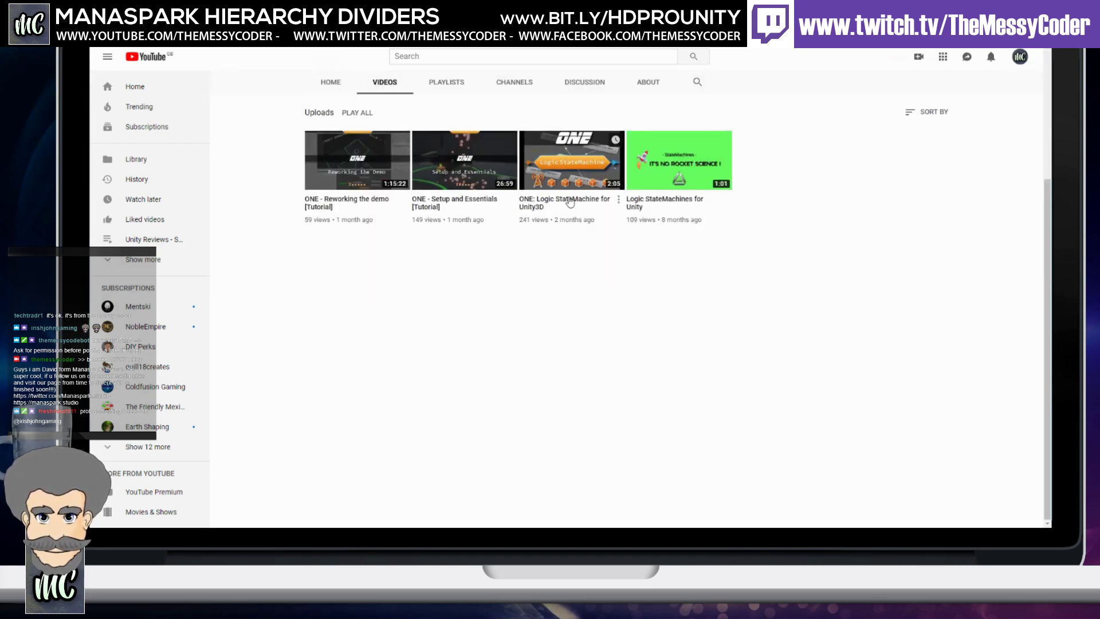
click(459, 201)
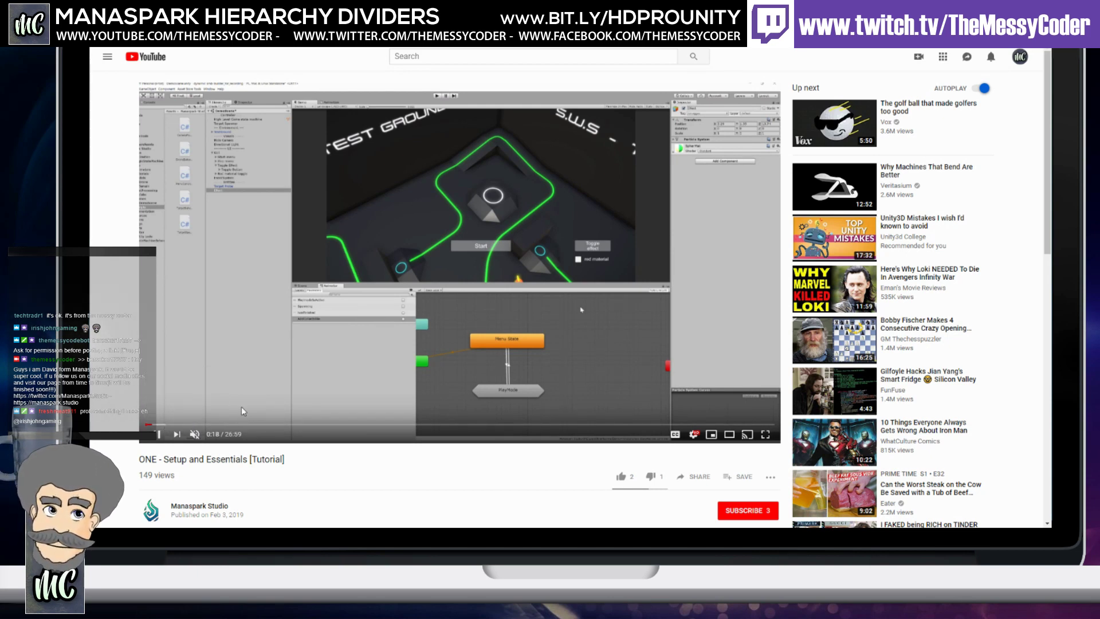
Step: Switch the tutorial to theater view and pause it at 0:35
click(729, 434)
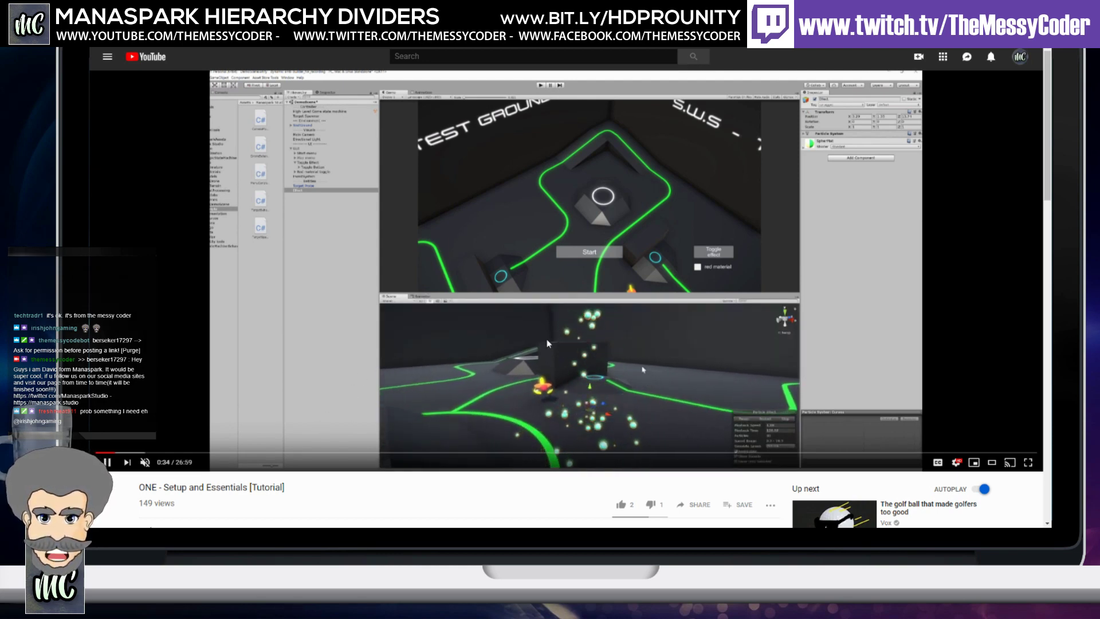
click(425, 293)
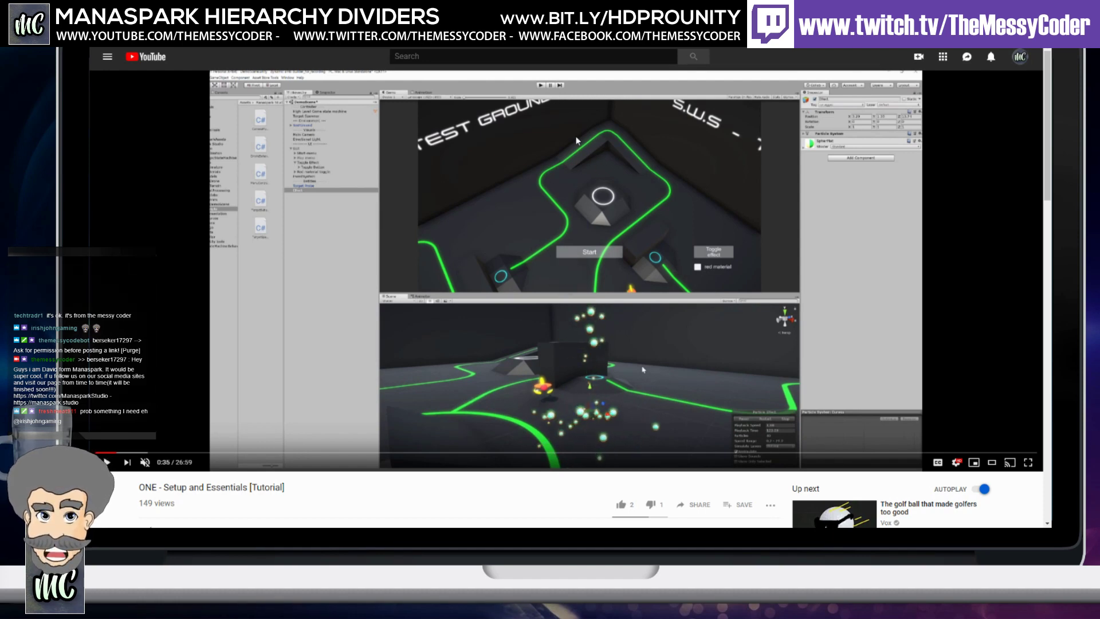
key(alt+Tab)
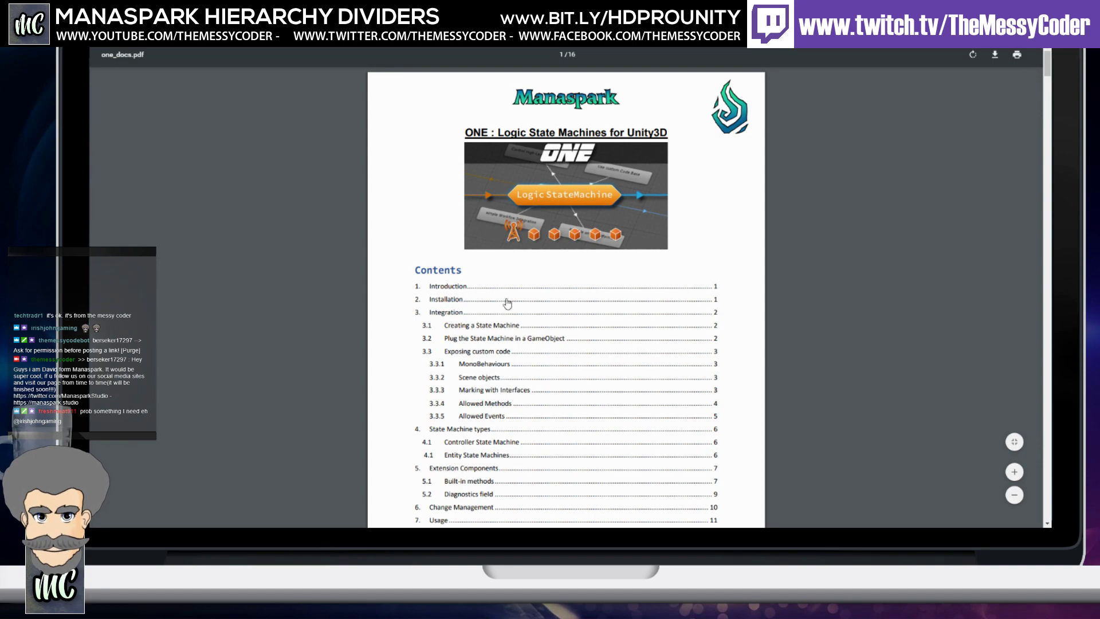
Step: Scroll to the end of the ONE manual, then back up to section 7.2 Examples and best practice
scroll(503, 320, down, 3)
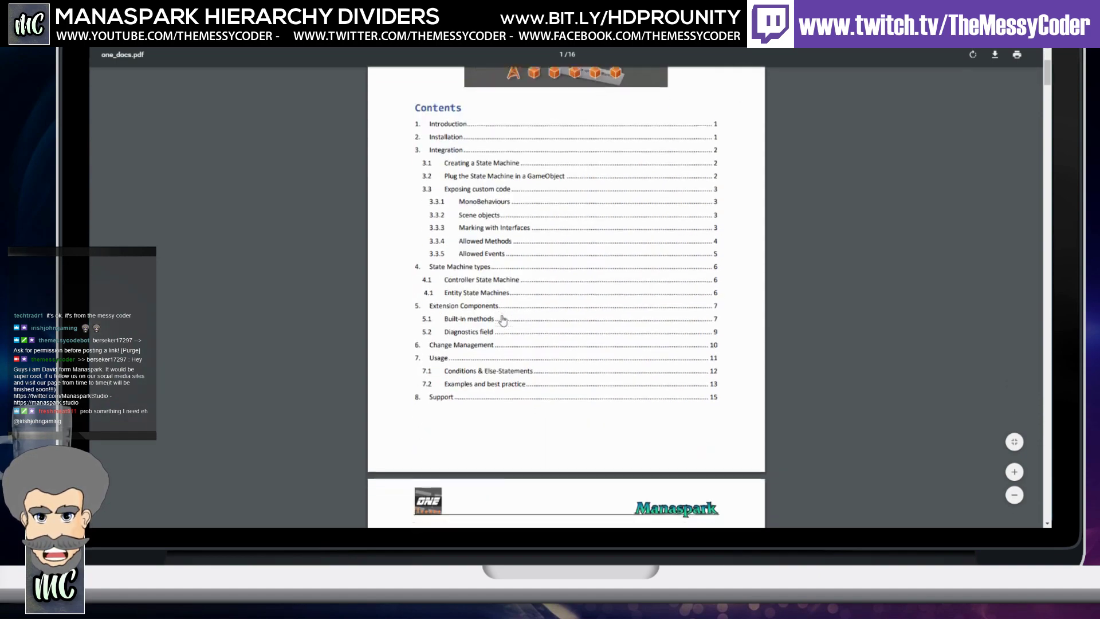
scroll(502, 320, down, 10)
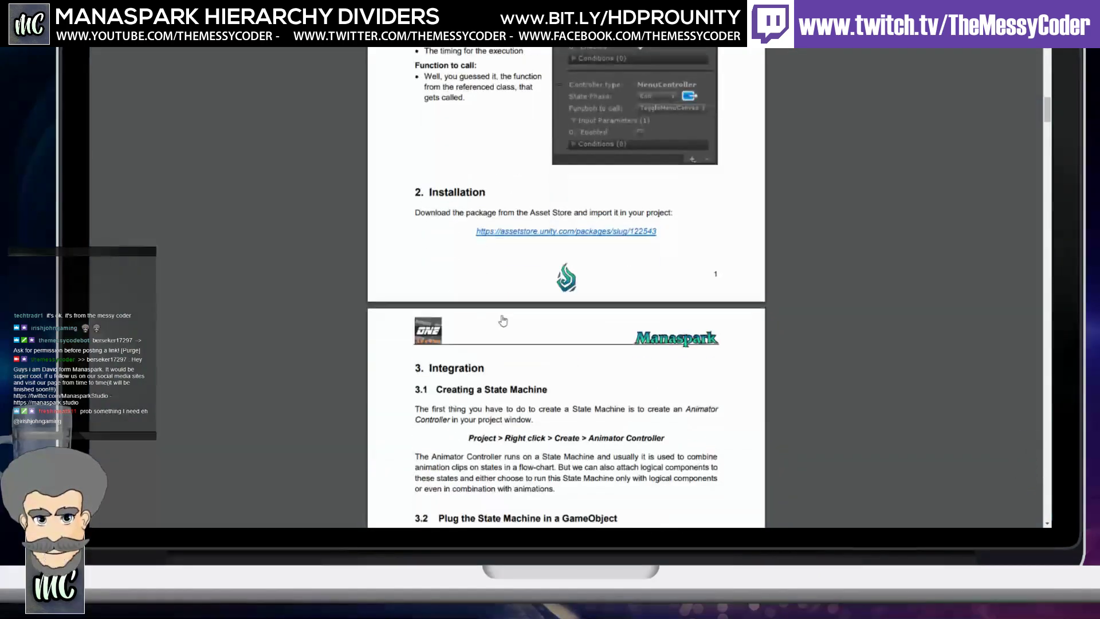
scroll(503, 320, down, 10)
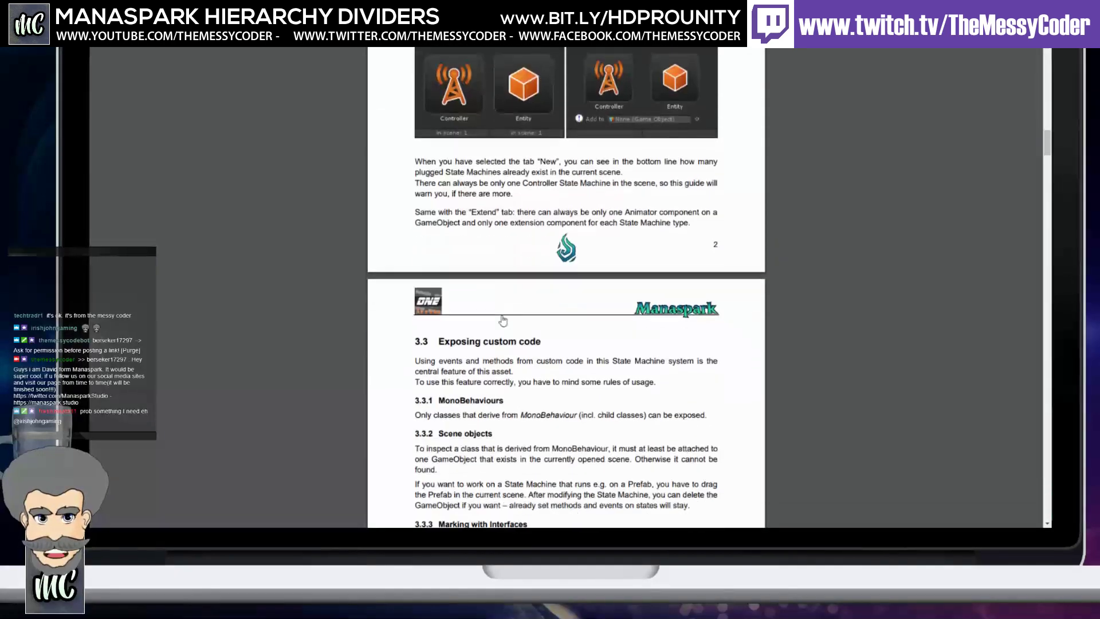
scroll(502, 320, down, 6)
scroll(503, 321, down, 12)
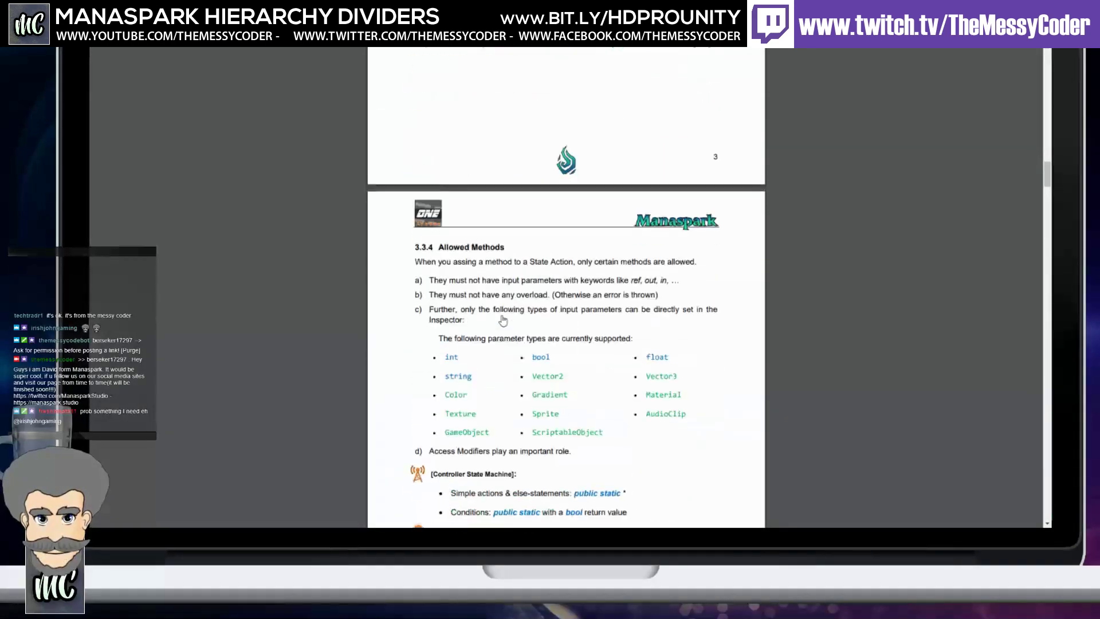
scroll(503, 321, down, 10)
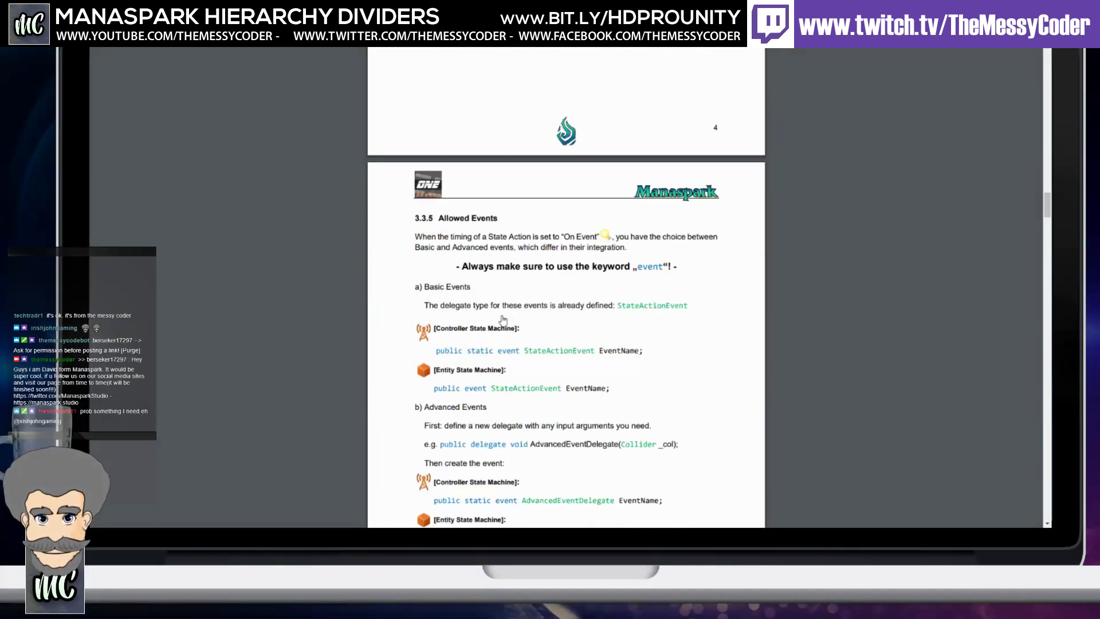
scroll(503, 321, down, 10)
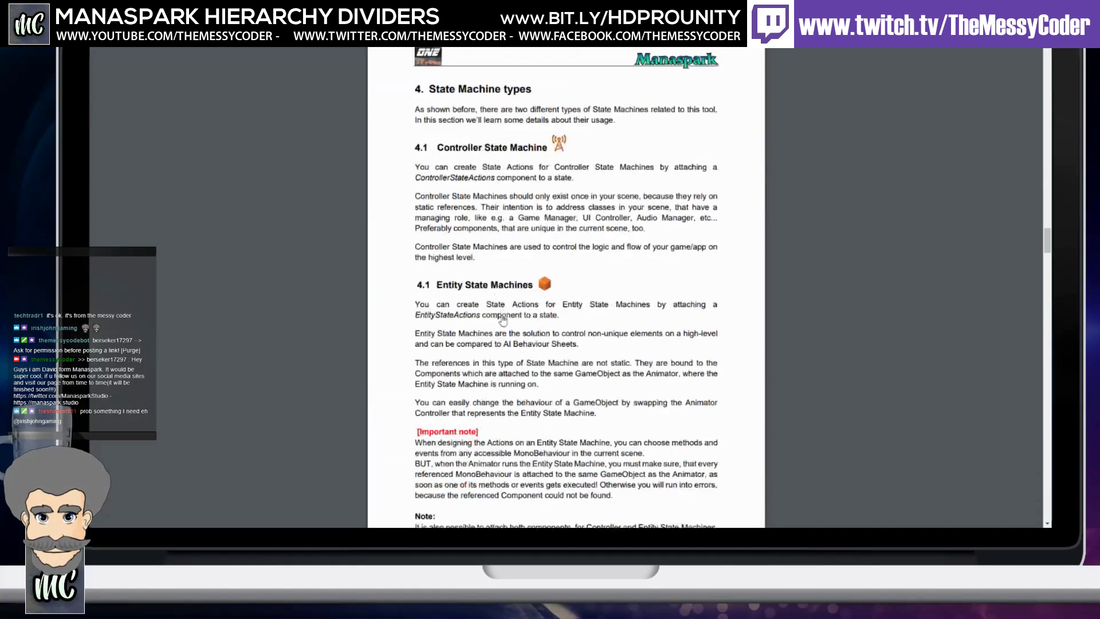
scroll(503, 320, down, 5)
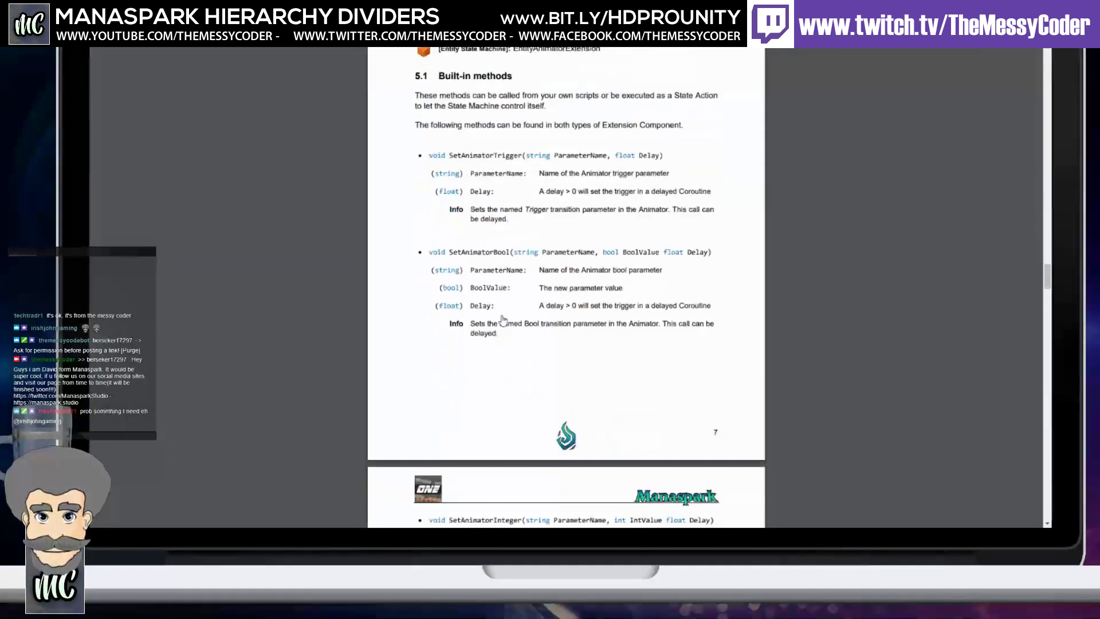
scroll(503, 321, down, 3)
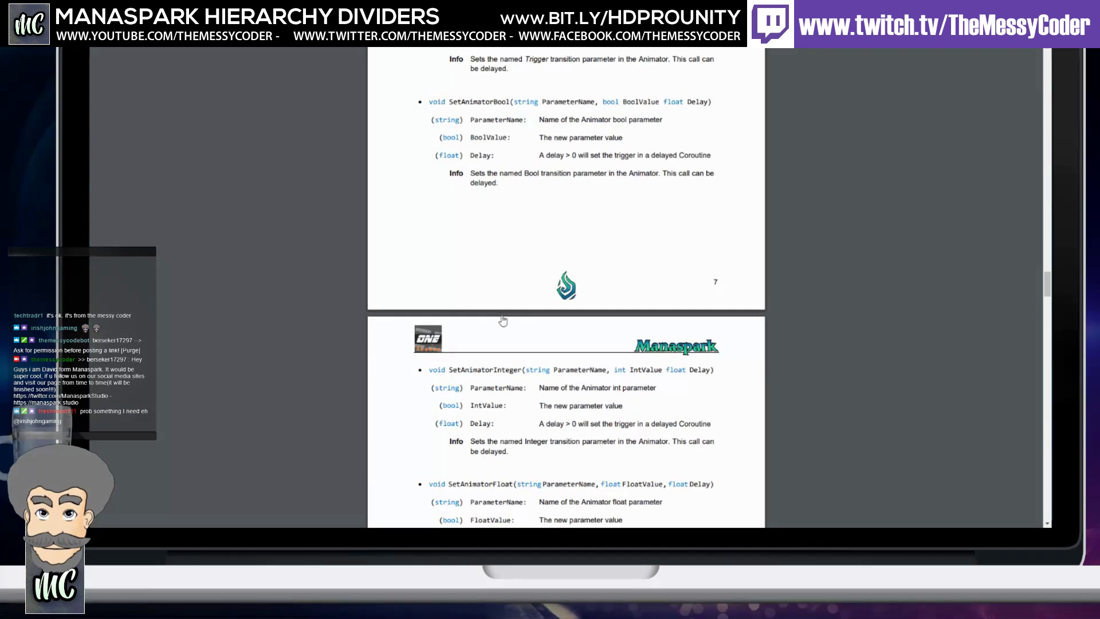
scroll(503, 320, down, 12)
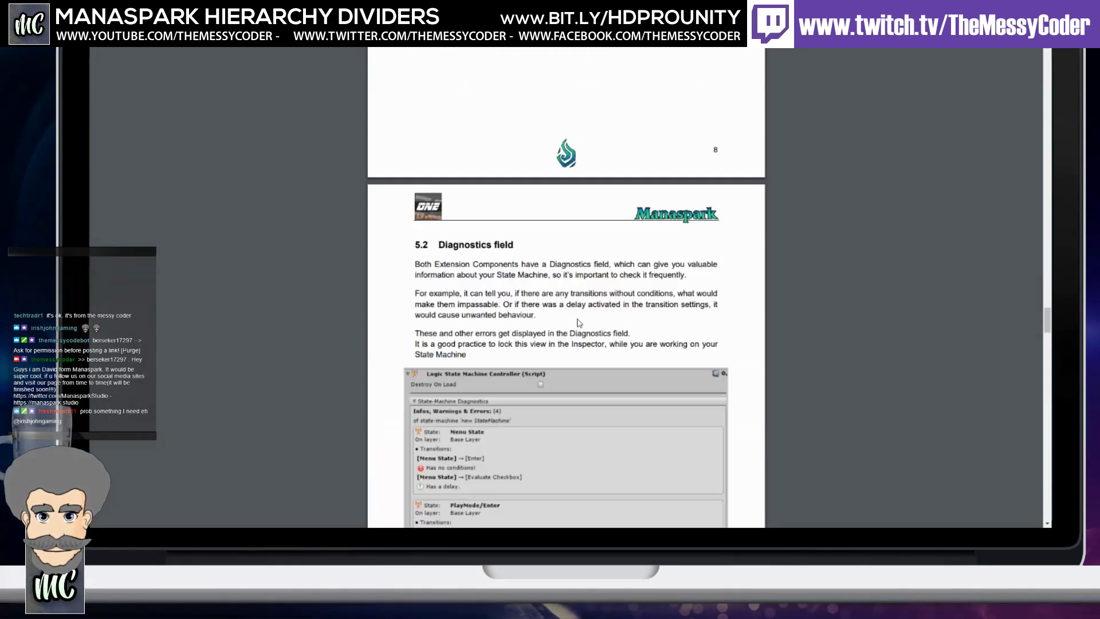
scroll(579, 323, down, 5)
scroll(578, 322, down, 15)
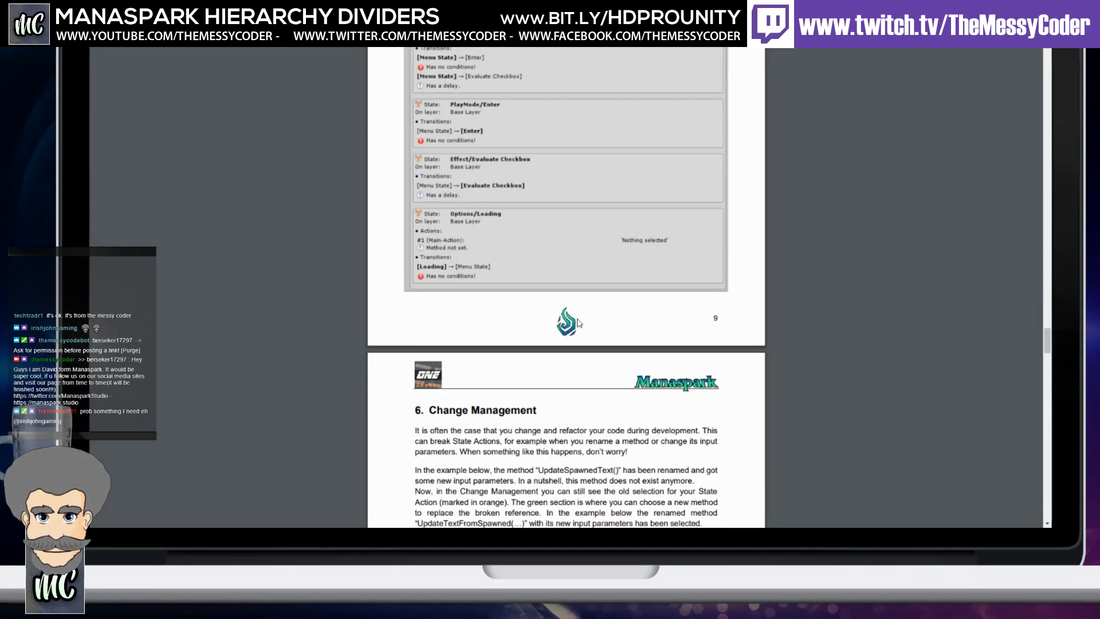
scroll(579, 323, down, 4)
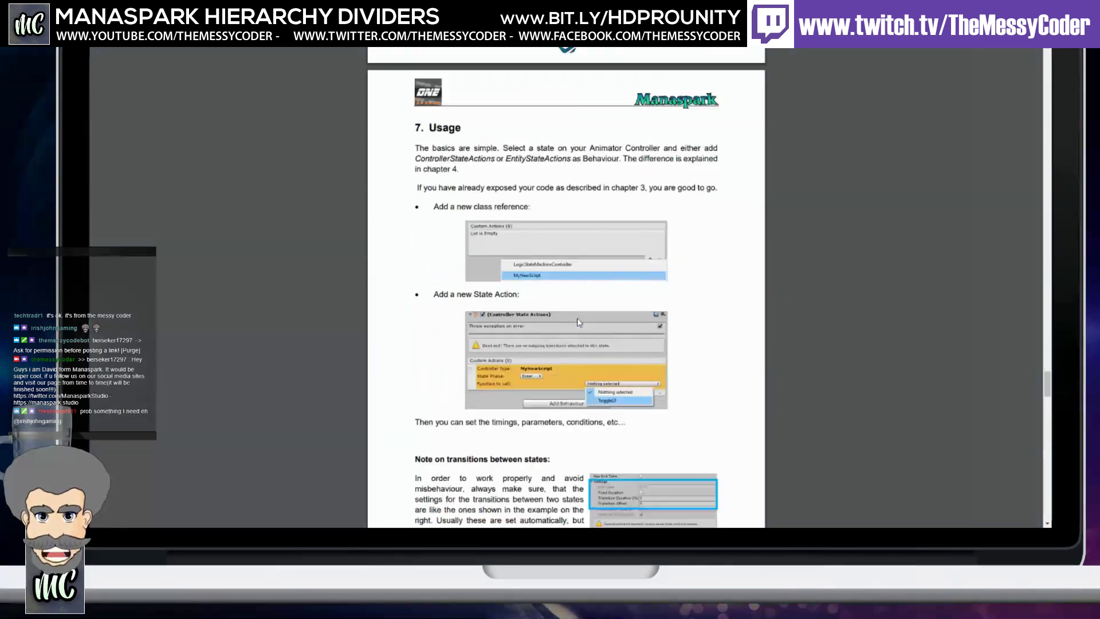
scroll(578, 320, down, 17)
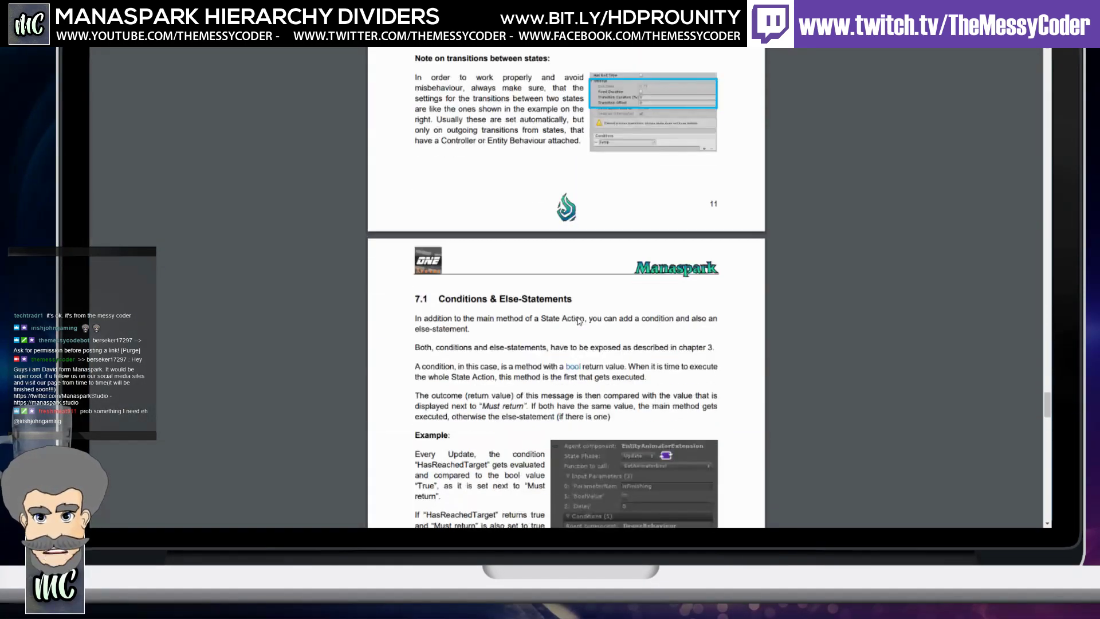
scroll(578, 321, down, 20)
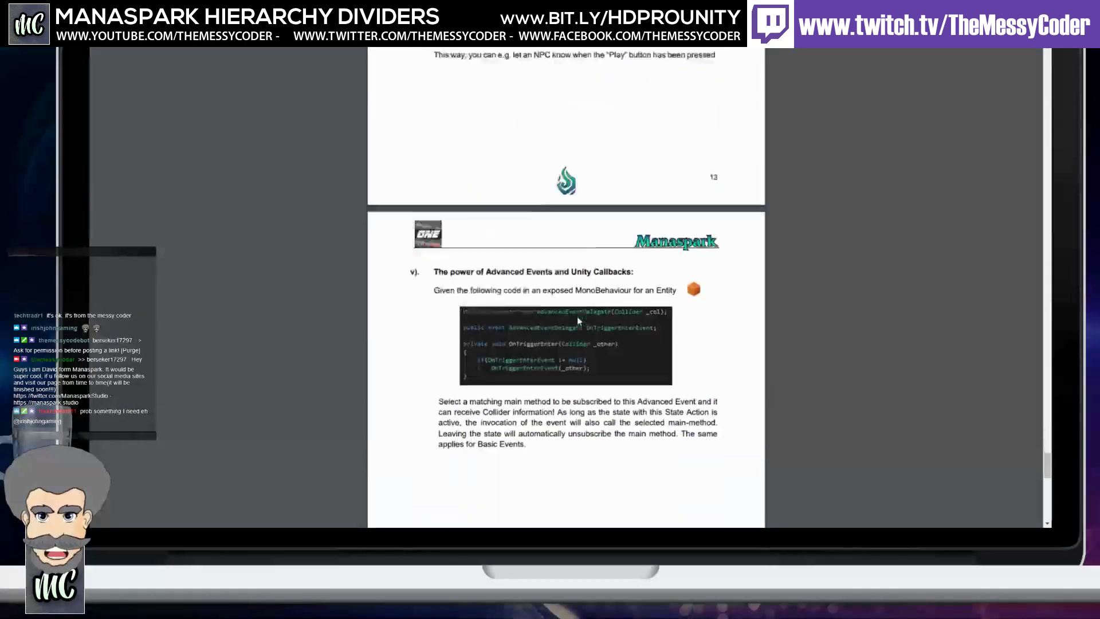
scroll(578, 321, down, 4)
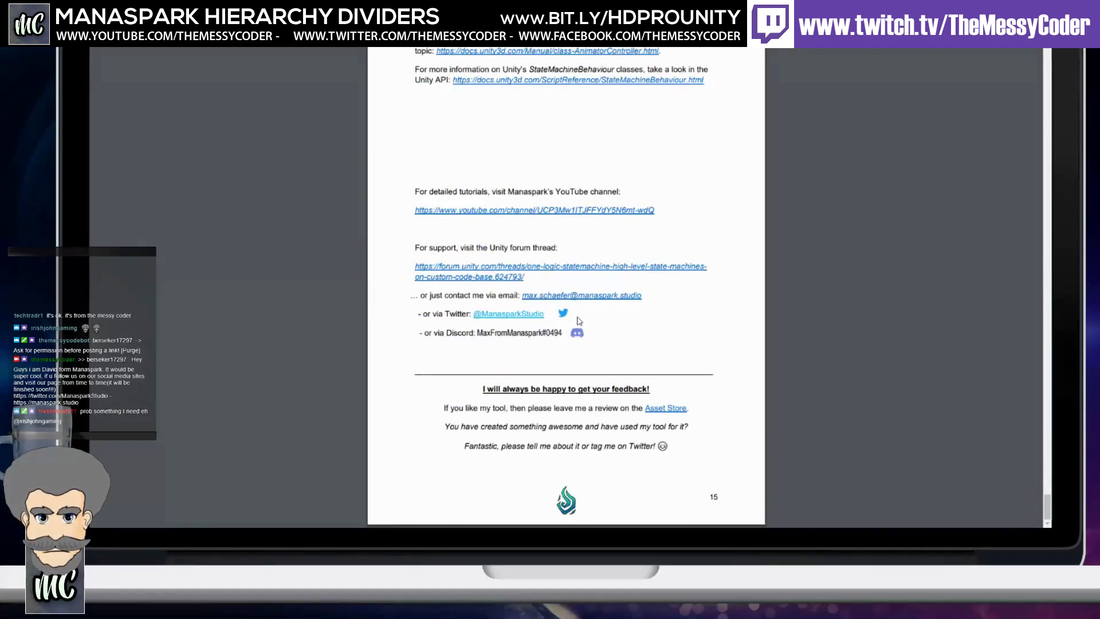
scroll(577, 325, up, 11)
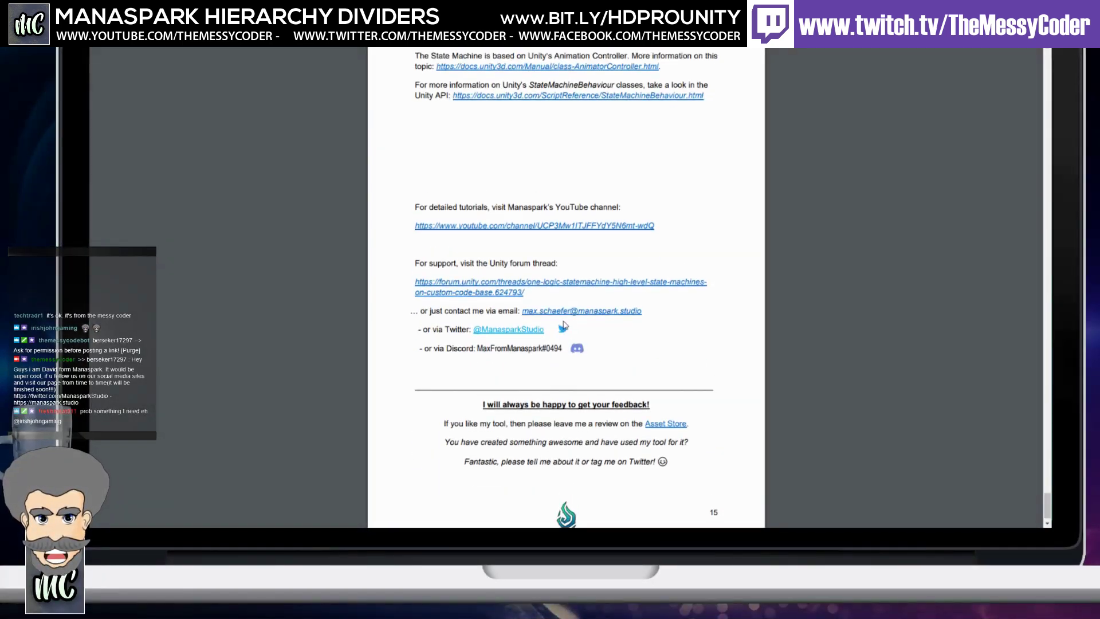
scroll(564, 321, up, 9)
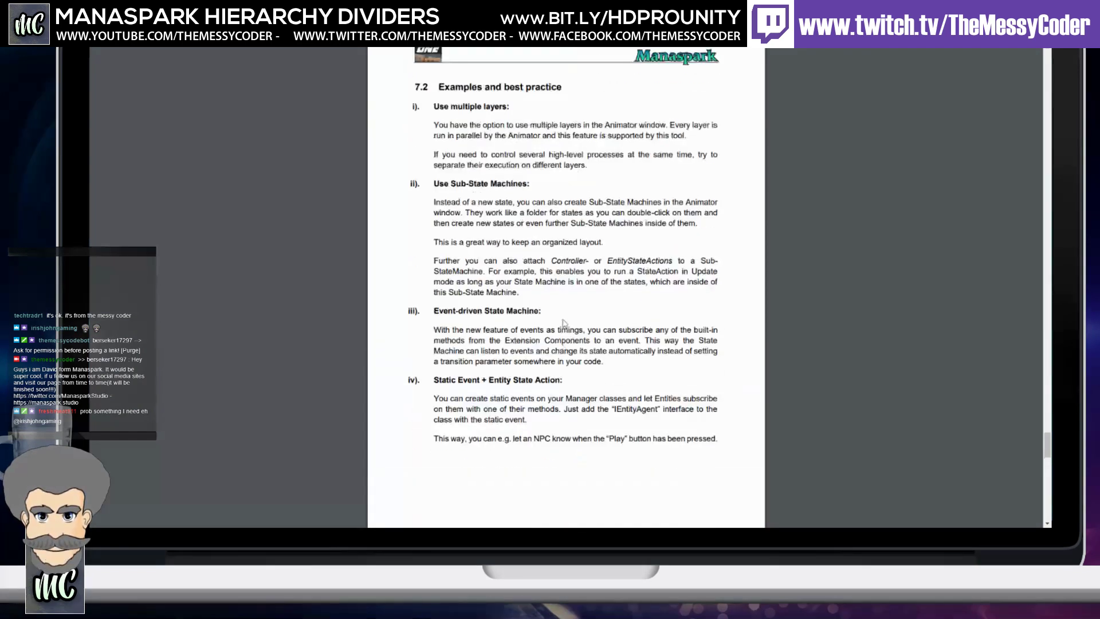
scroll(564, 321, up, 2)
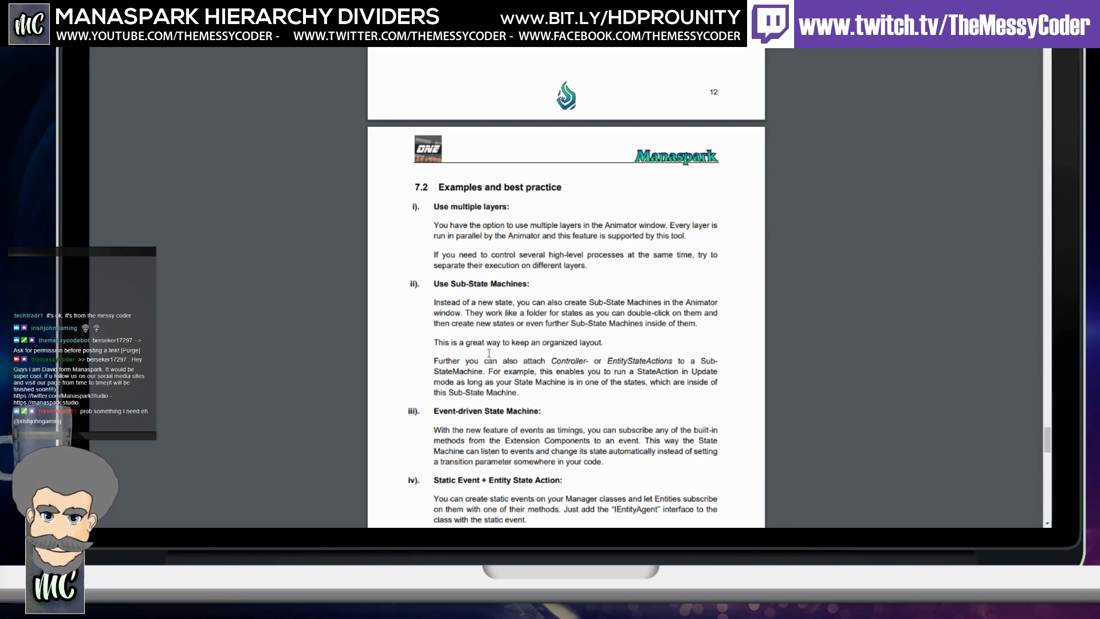
Step: Highlight the Use Sub-State Machines paragraph, then clear the selection
drag(434, 286, 520, 394)
click(525, 393)
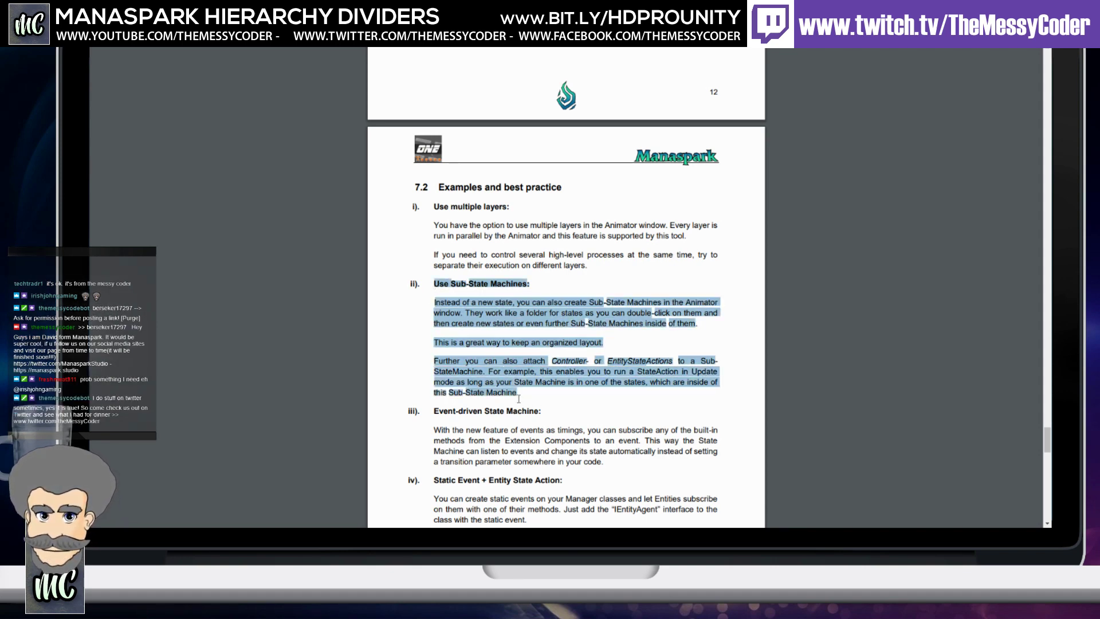
click(529, 397)
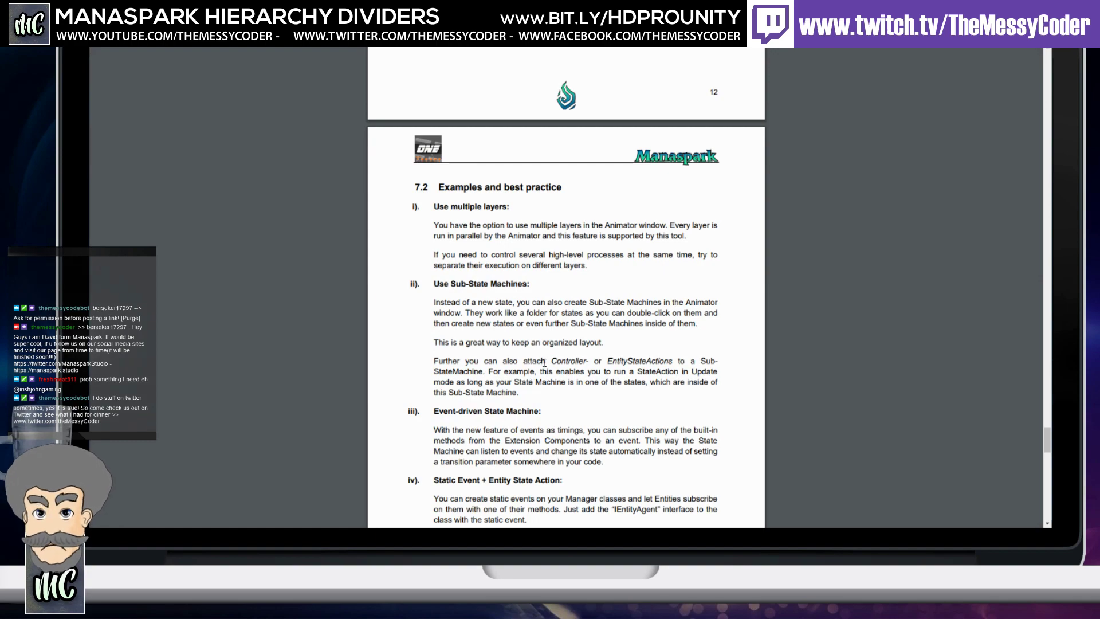
Step: Scroll up to the contents page, then down to 1. Introduction on page 2
scroll(544, 362, up, 15)
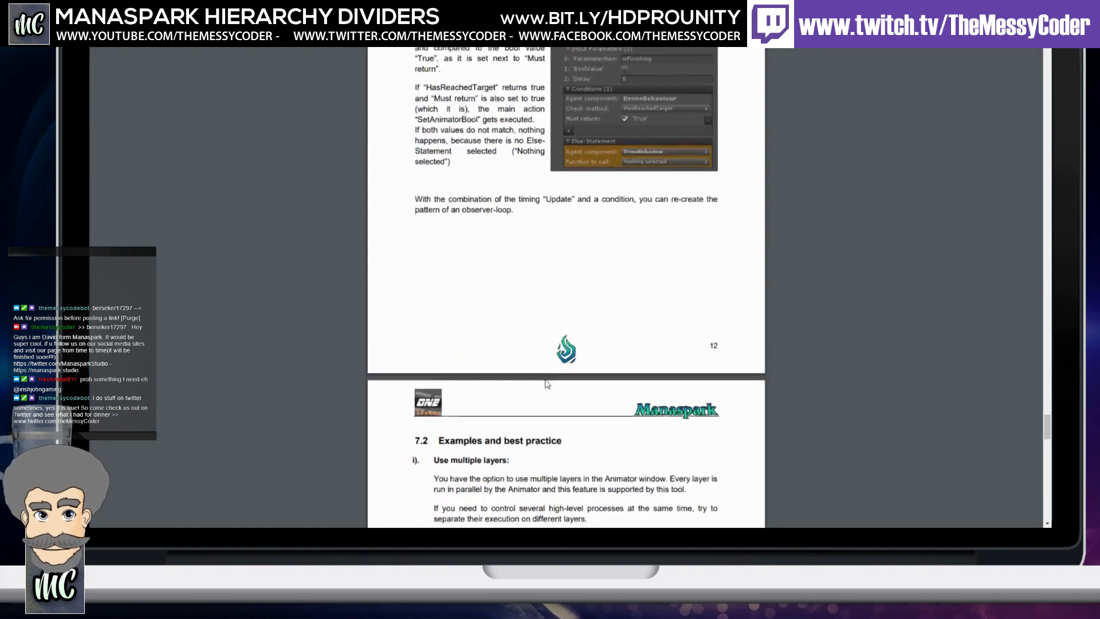
scroll(541, 387, up, 20)
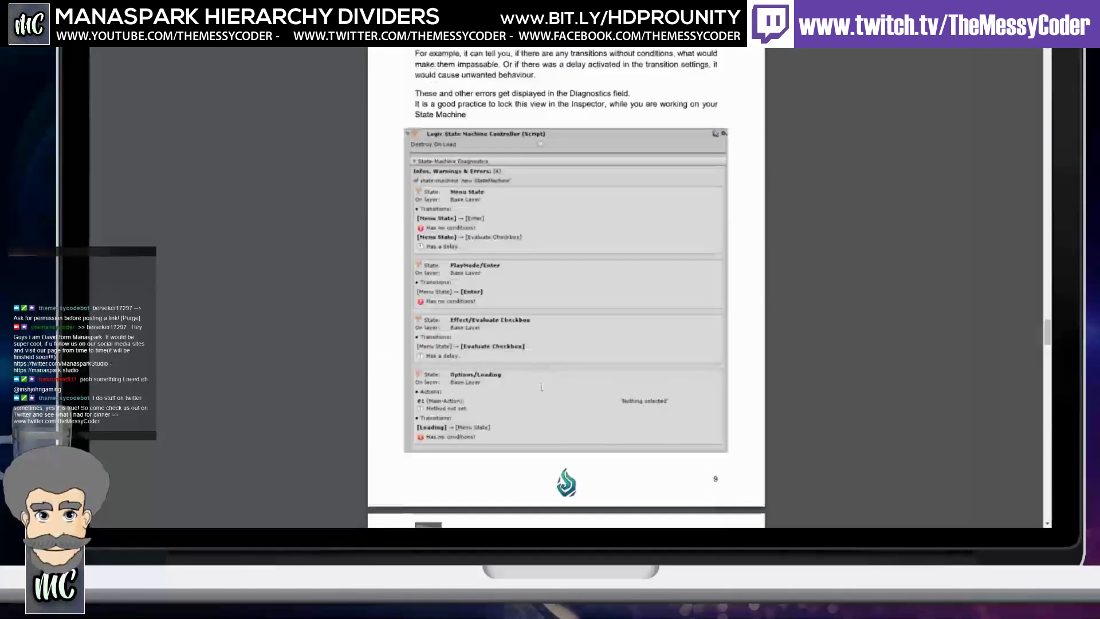
scroll(541, 388, up, 10)
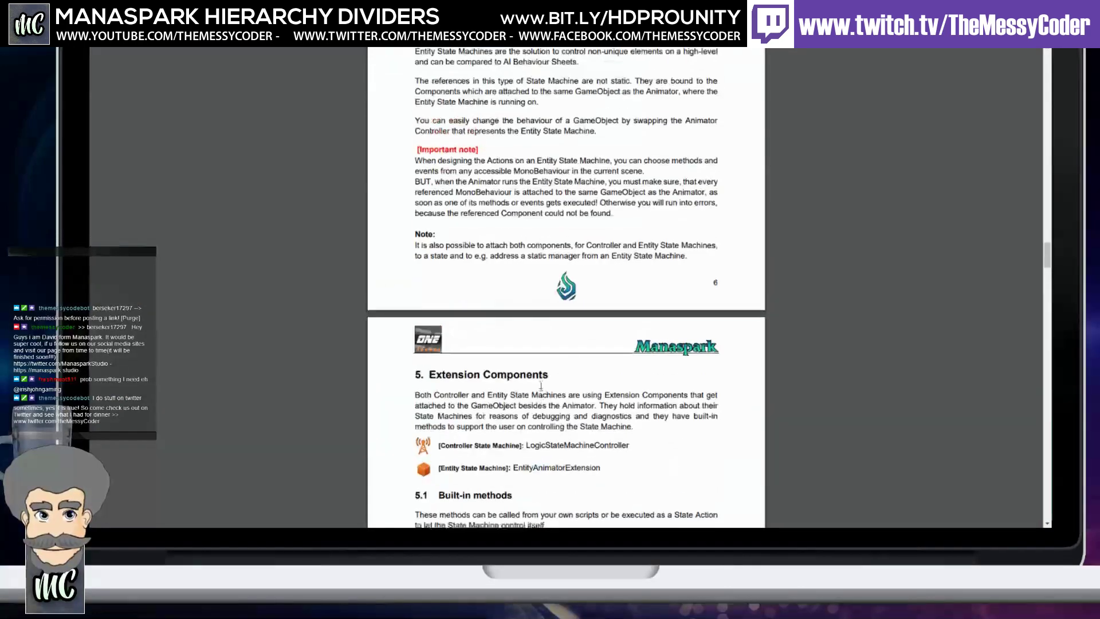
scroll(1048, 231, up, 20)
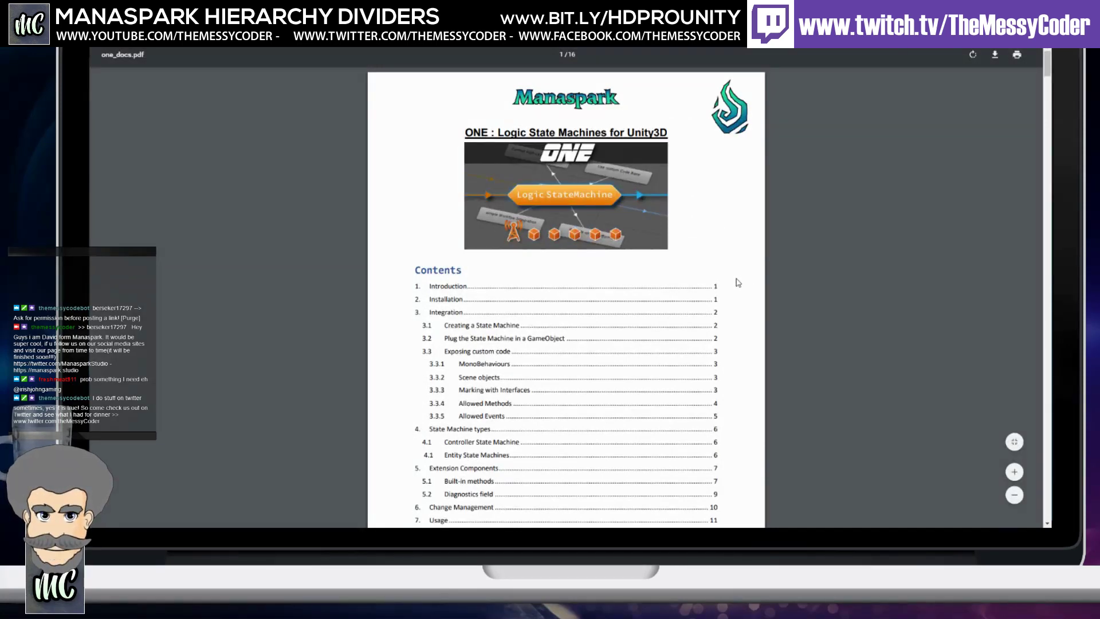
scroll(738, 283, down, 8)
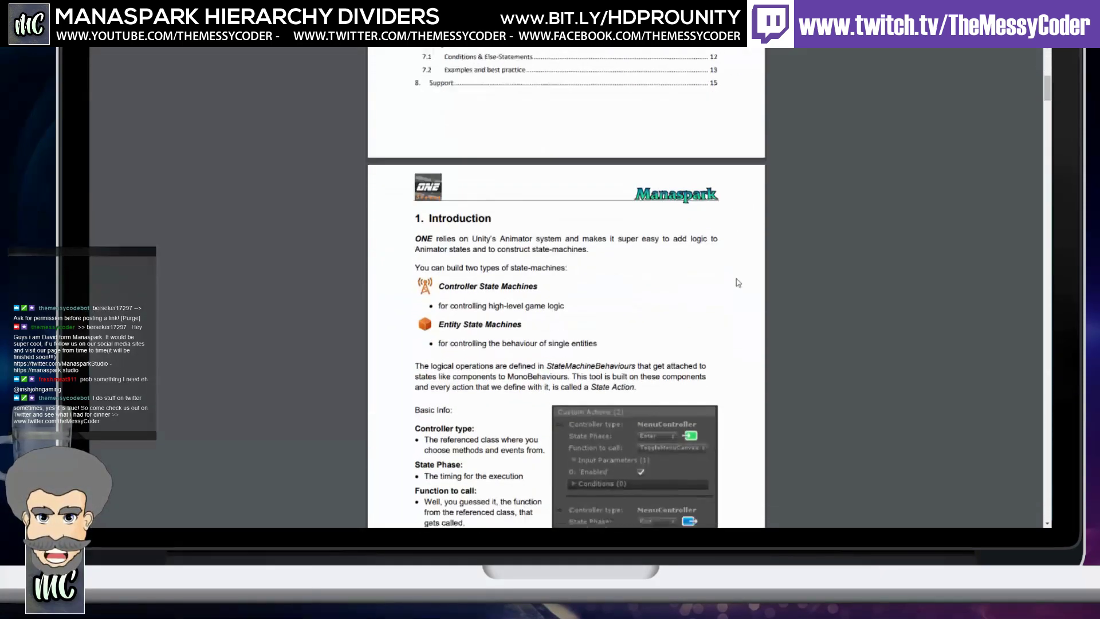
scroll(738, 282, down, 3)
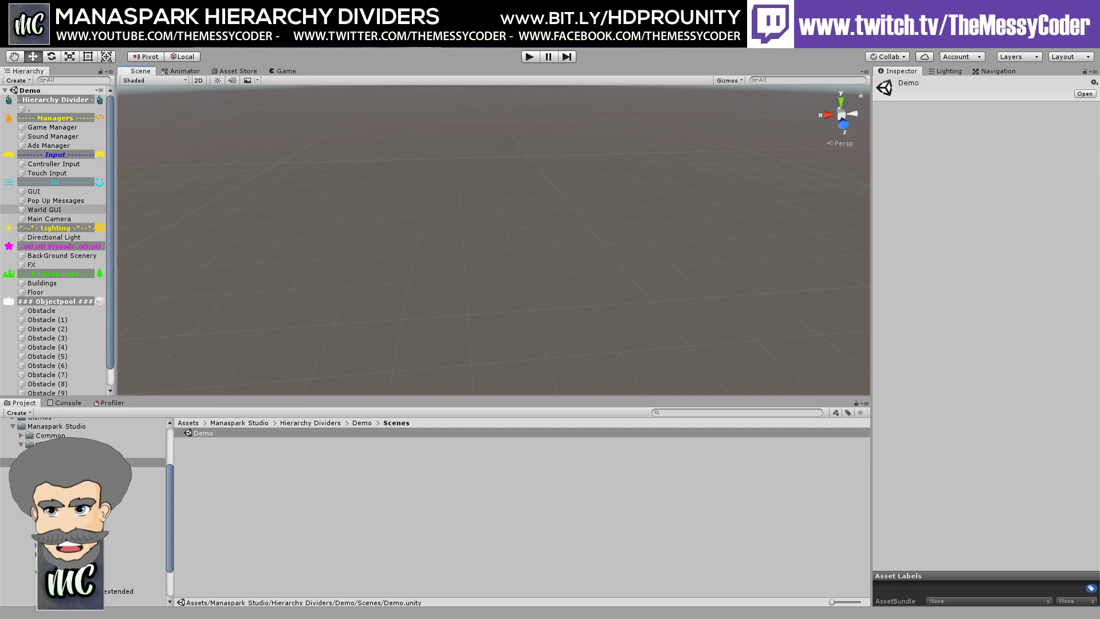
Step: Widen the Hierarchy panel so divider labels fit, and select the Demo scene asset
drag(115, 220, 175, 221)
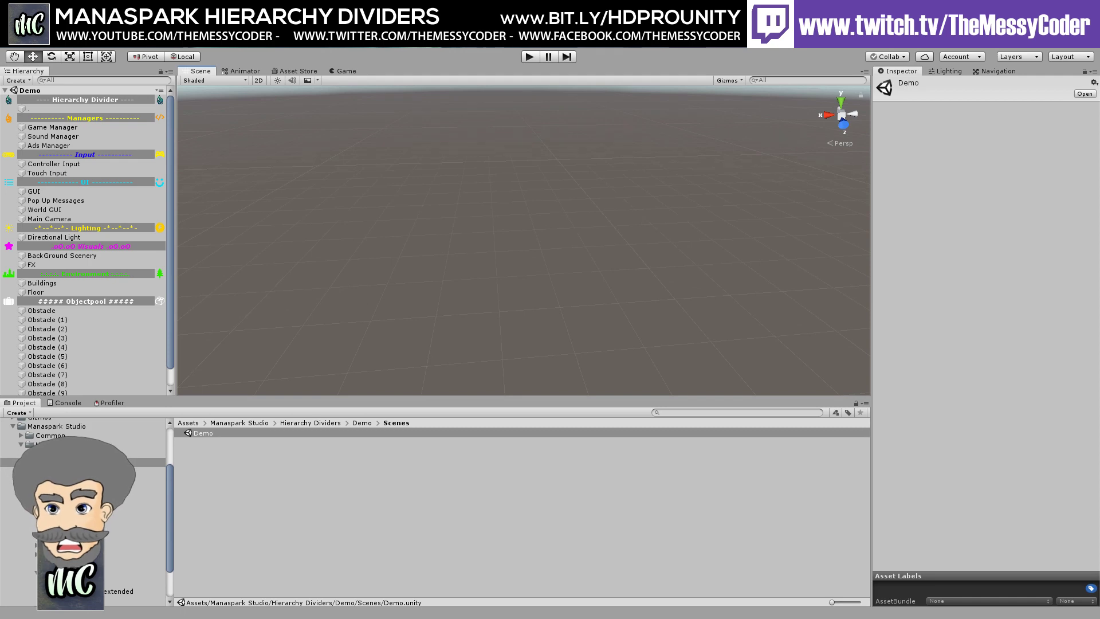
scroll(86, 487, up, 3)
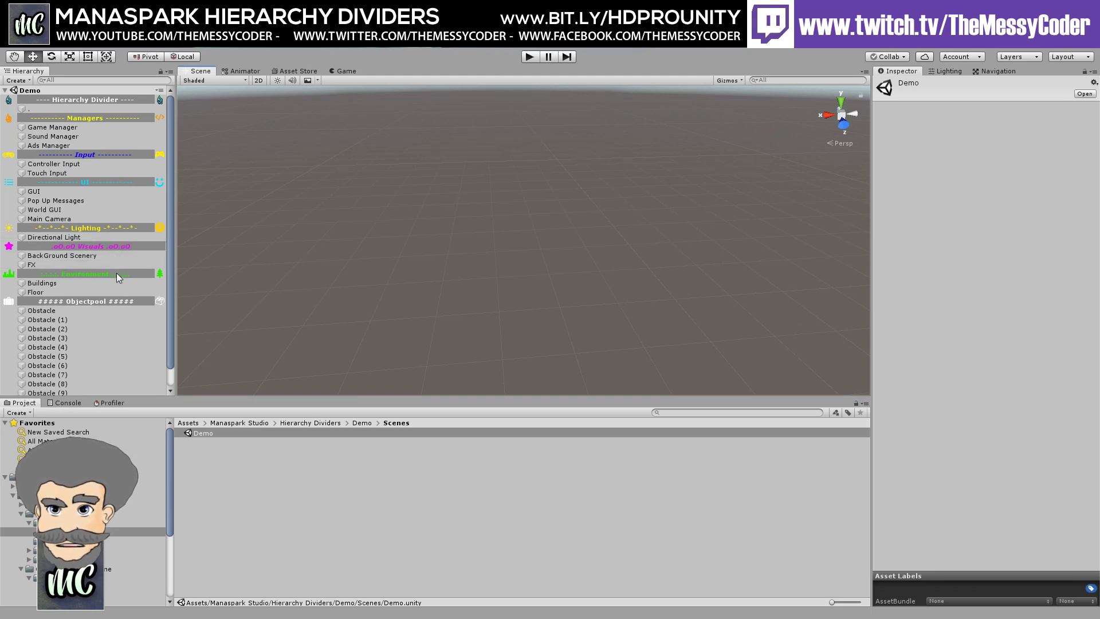
scroll(112, 293, down, 2)
scroll(107, 301, up, 2)
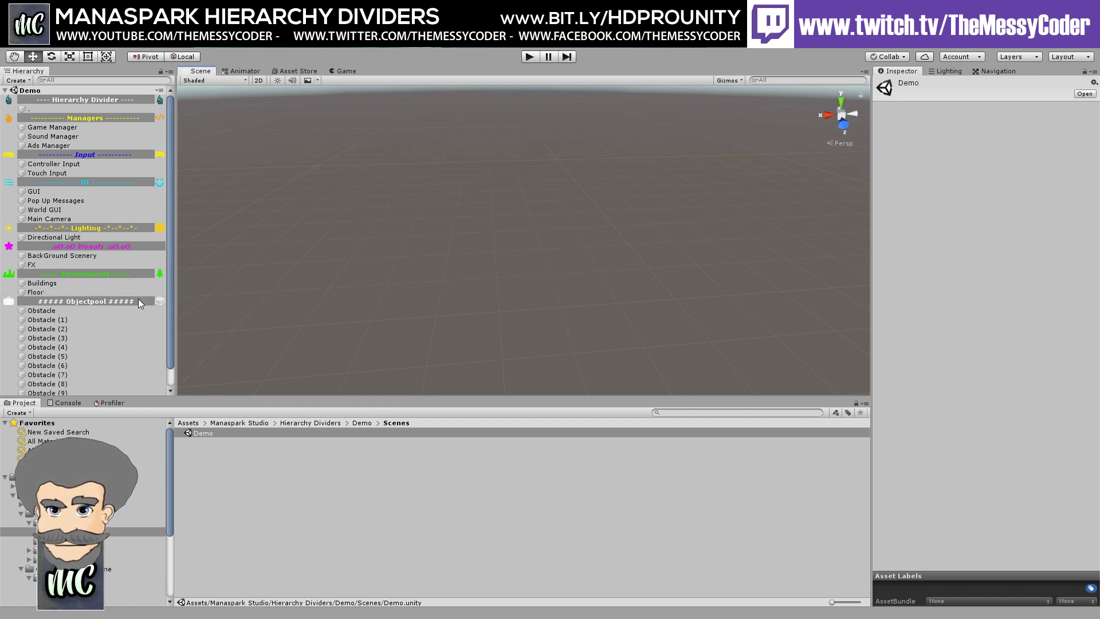
scroll(138, 298, down, 2)
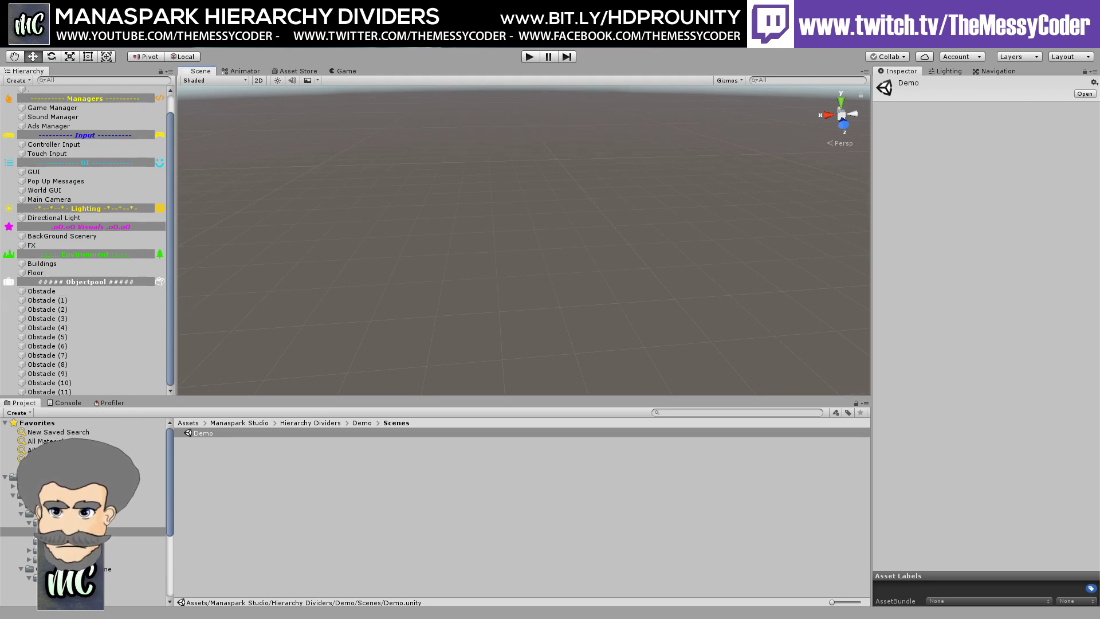
click(209, 432)
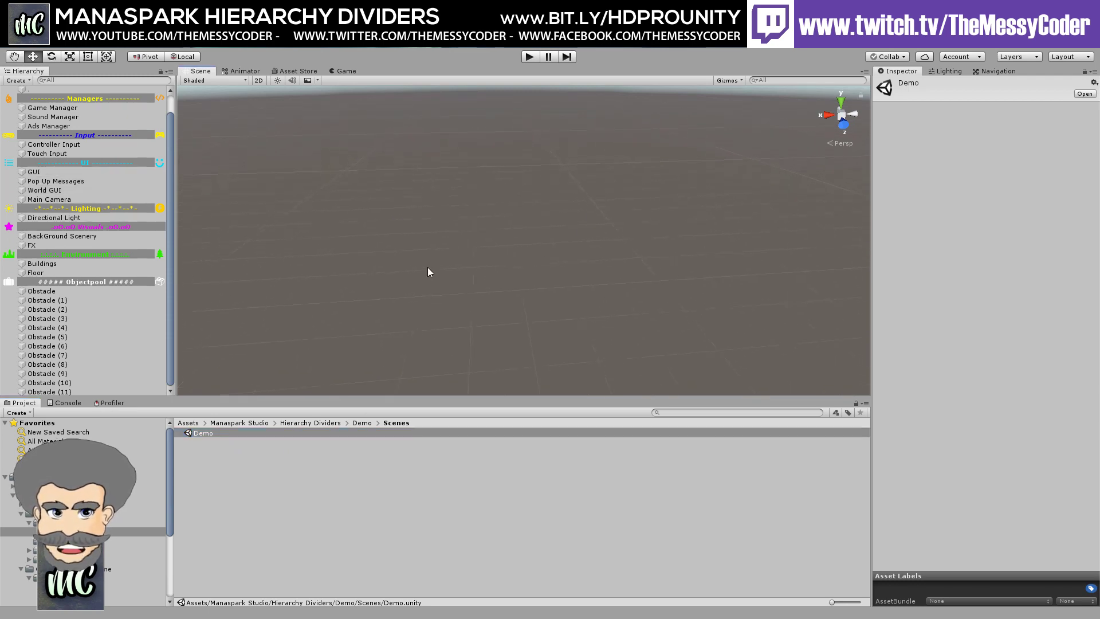
Step: Frame Pop Up Messages, select Main Camera and World GUI, and orbit the Scene view
middle_drag(584, 189, 412, 194)
double_click(81, 180)
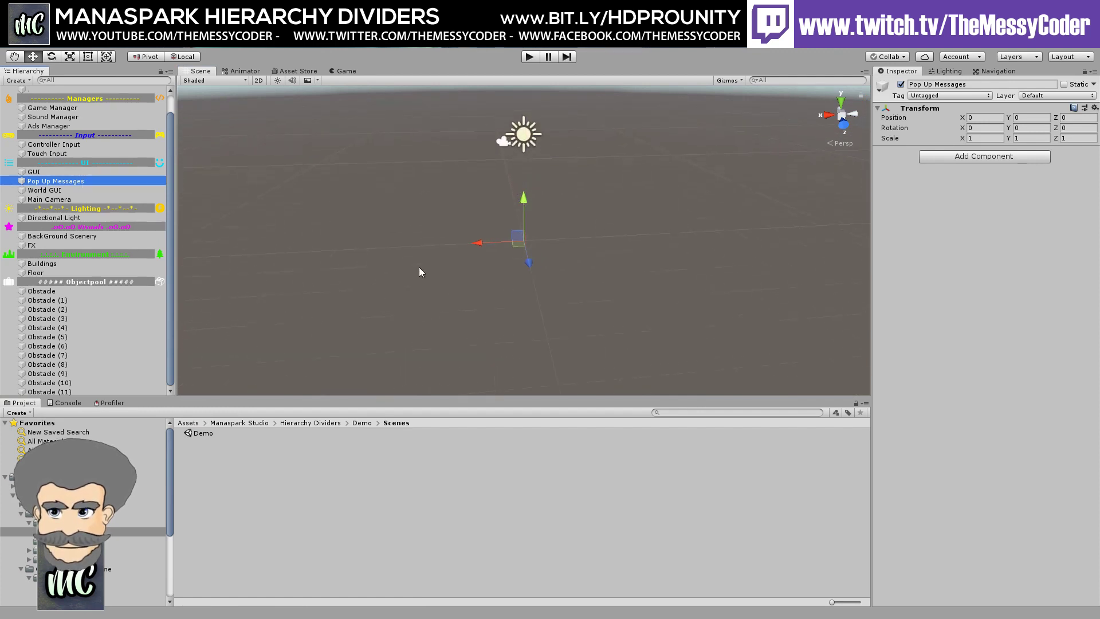
click(101, 201)
click(90, 191)
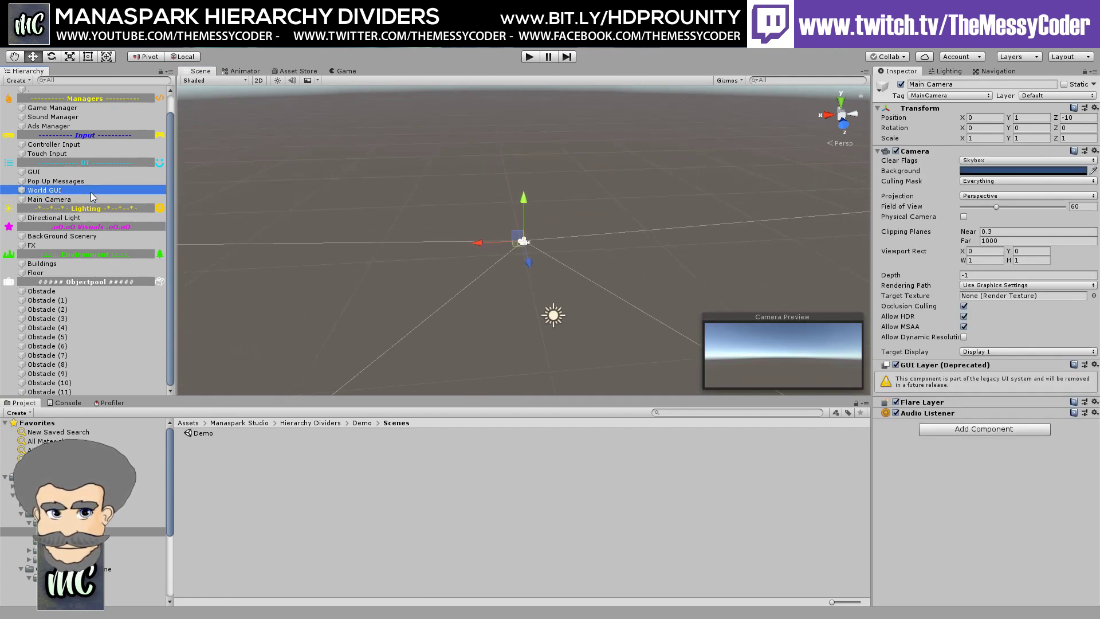
right_drag(467, 207, 344, 300)
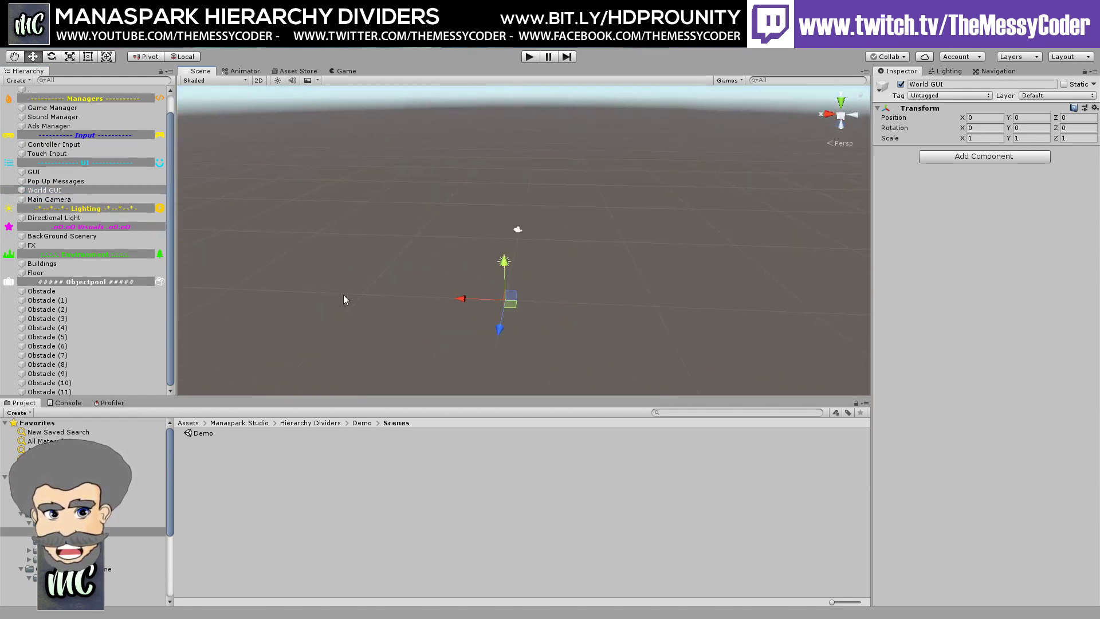
middle_drag(395, 326, 428, 260)
scroll(494, 282, up, 2)
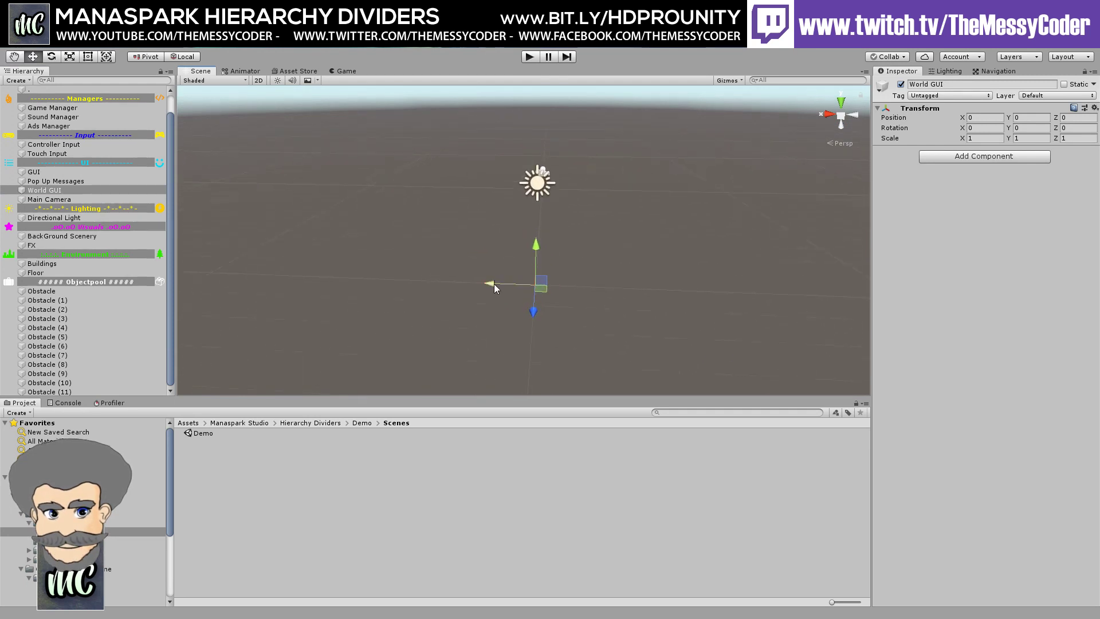
middle_drag(494, 283, 470, 287)
right_drag(470, 287, 435, 277)
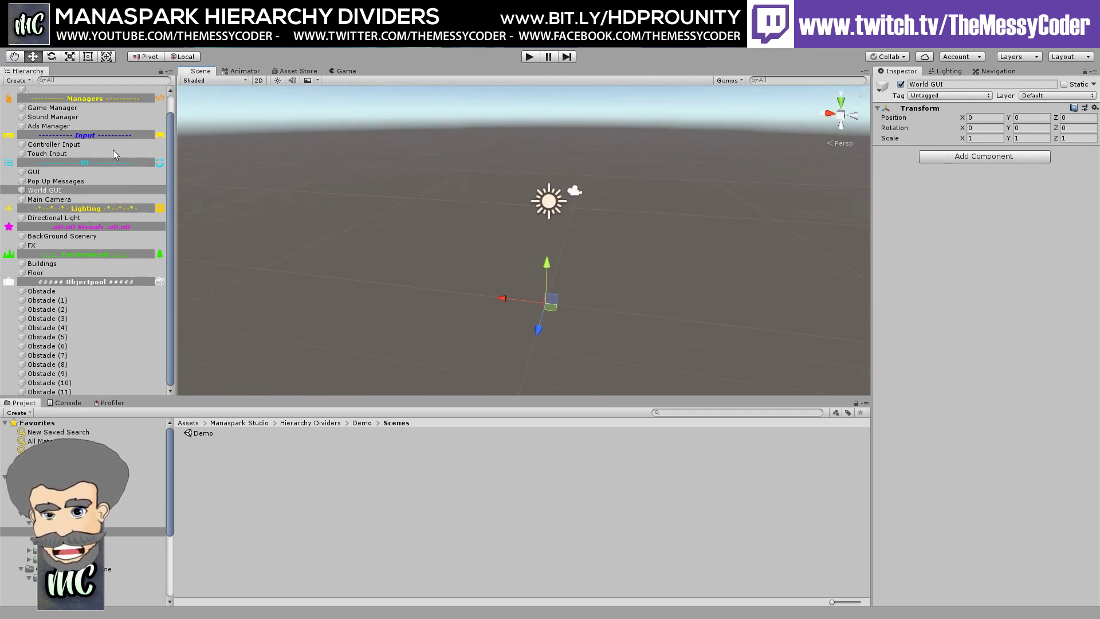
scroll(68, 114, up, 2)
scroll(74, 189, down, 2)
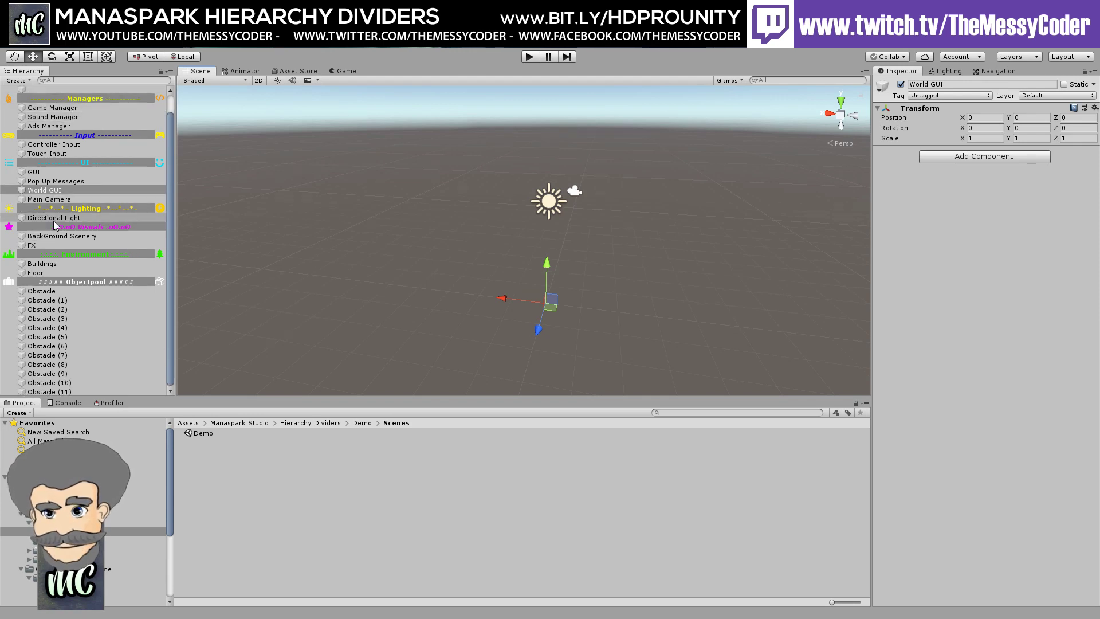
Step: Inspect the Objectpool divider's settings and select Obstacle (1)
click(81, 283)
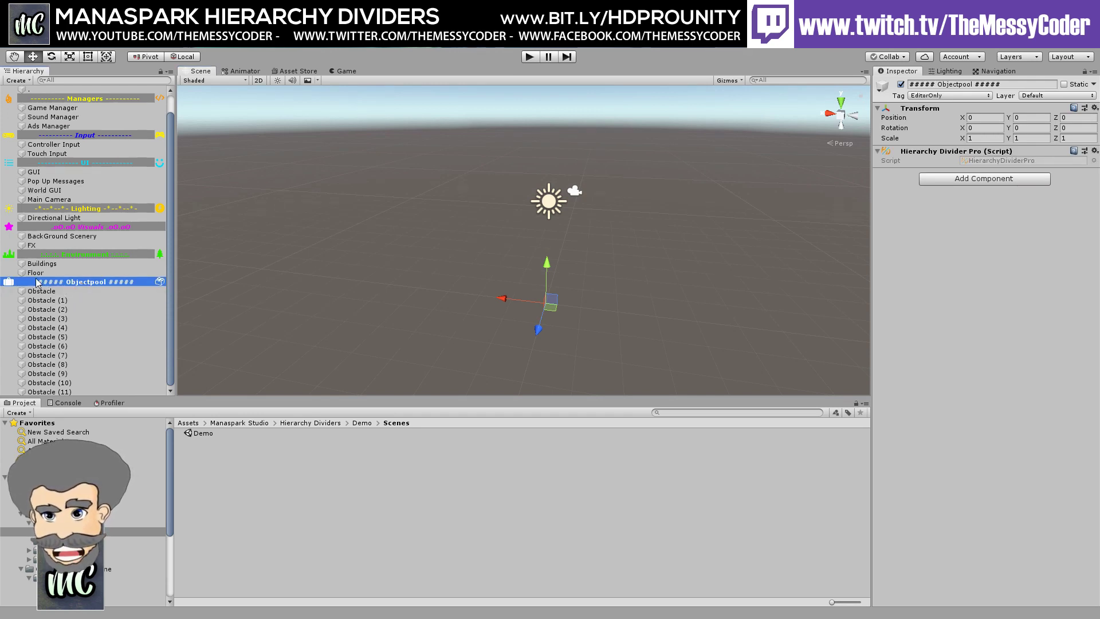
scroll(73, 262, up, 2)
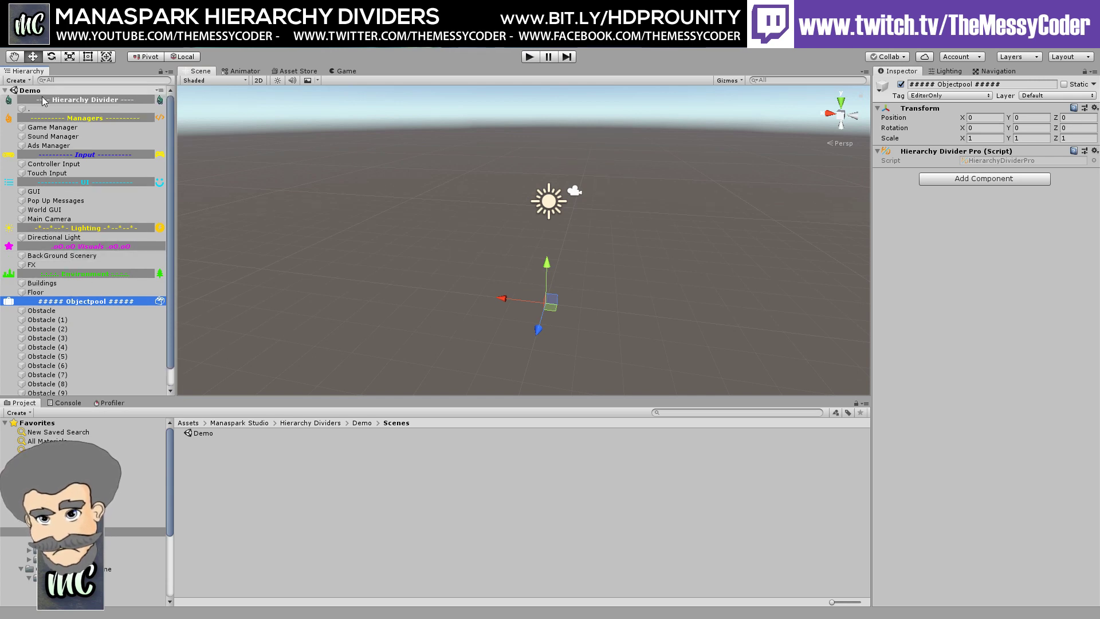
click(51, 320)
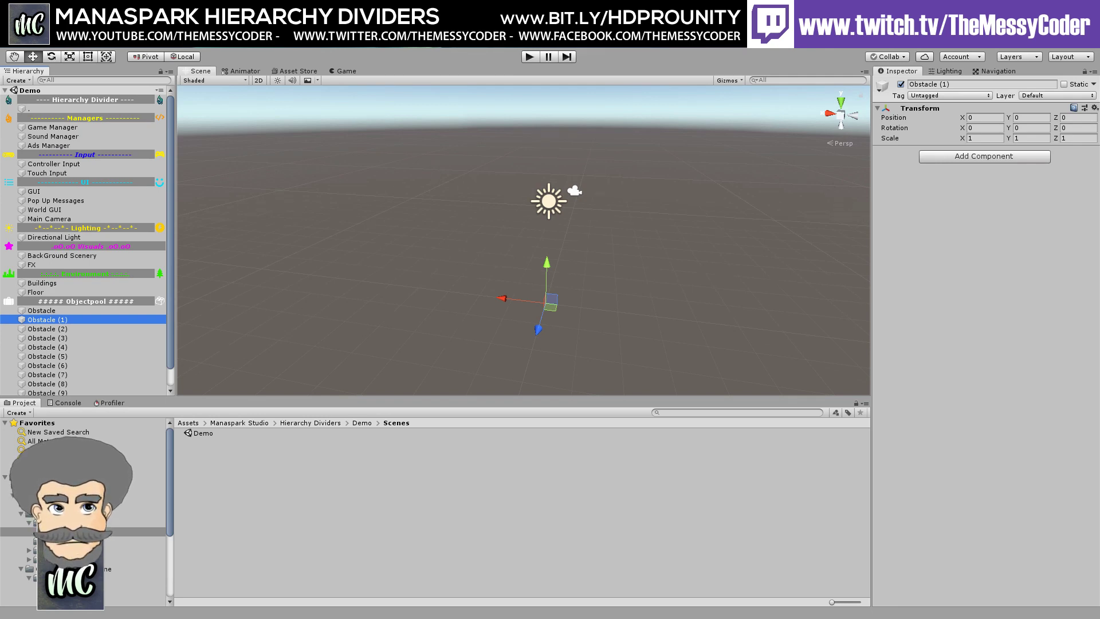
Step: Open Window > Manaspark > Hierarchy Divider Config and move it off the Hierarchy
click(131, 49)
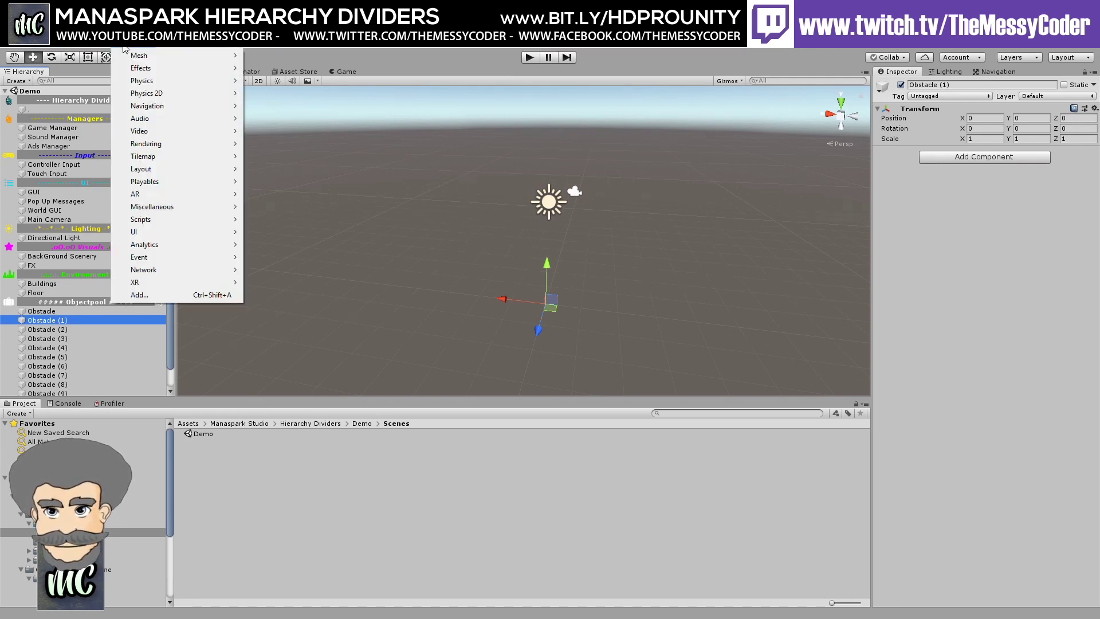
mouse_move(172, 51)
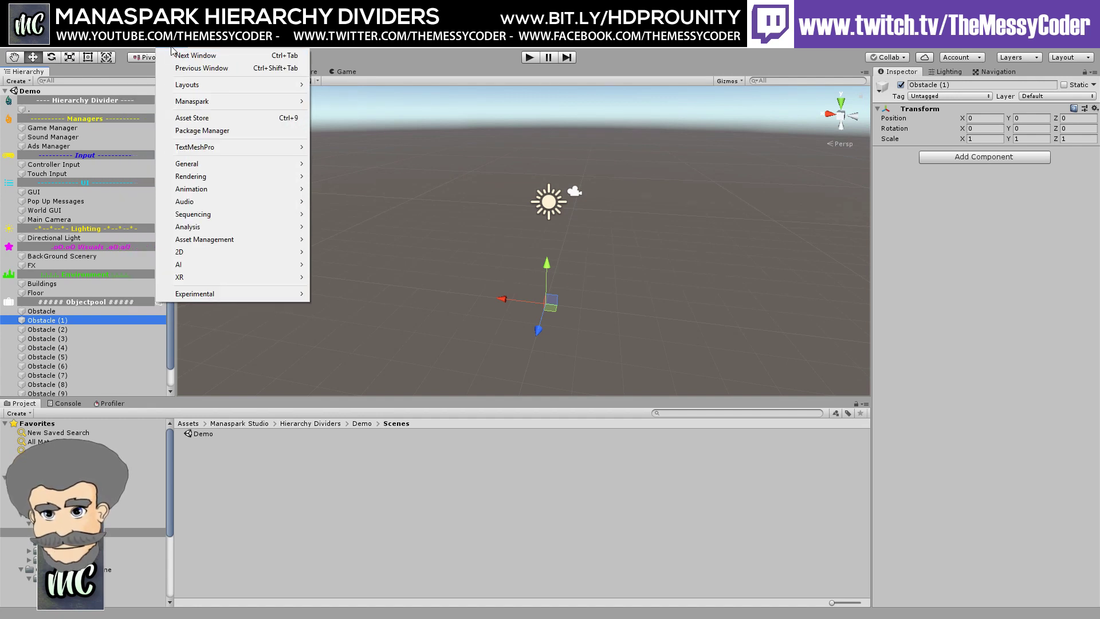
mouse_move(230, 102)
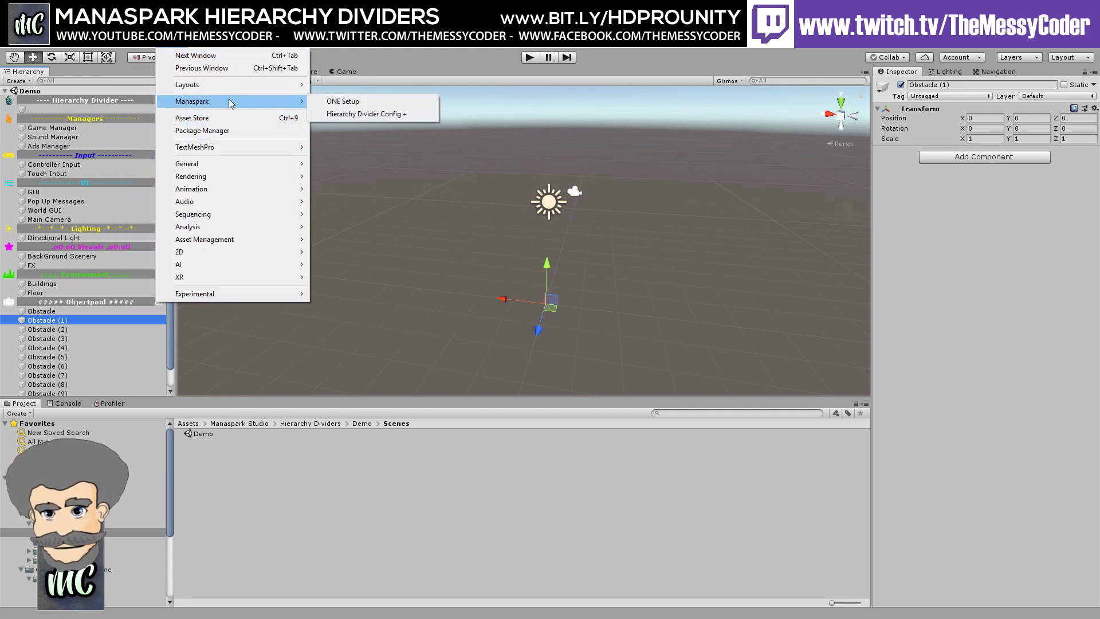
click(356, 118)
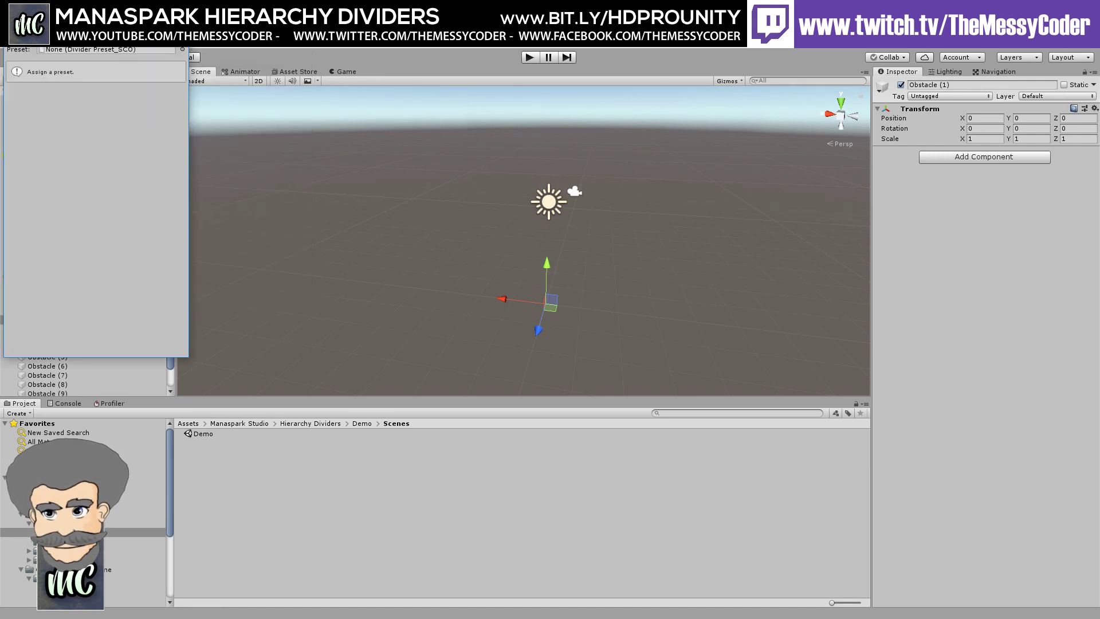
drag(68, 35, 325, 94)
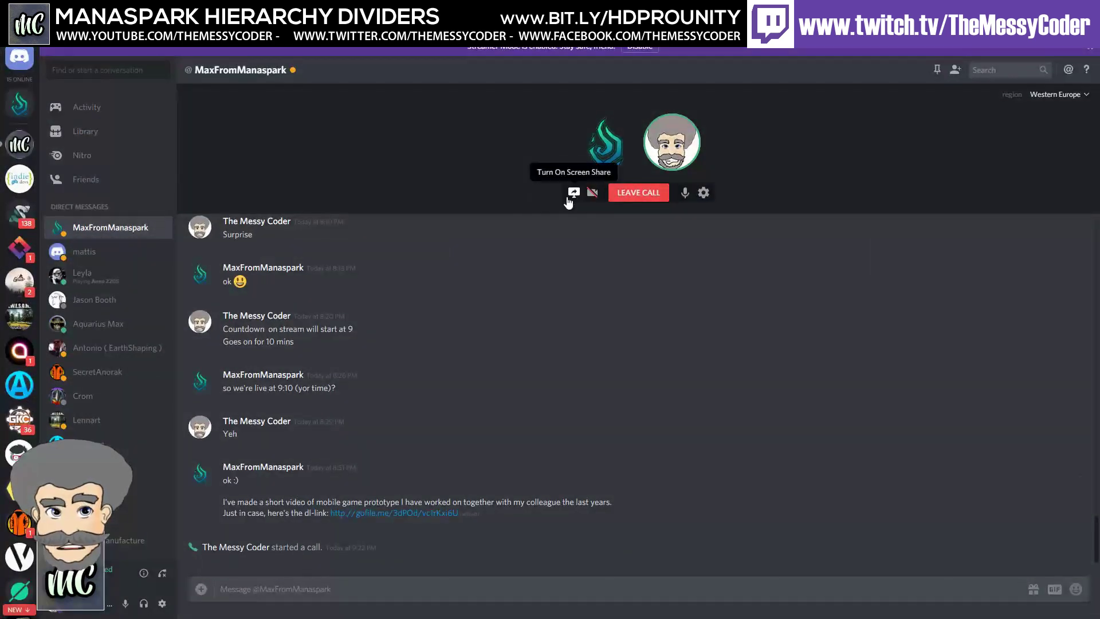
Step: Share the entire screen (Screen 1, 720p, 30 fps) in the Discord call
click(573, 192)
click(584, 222)
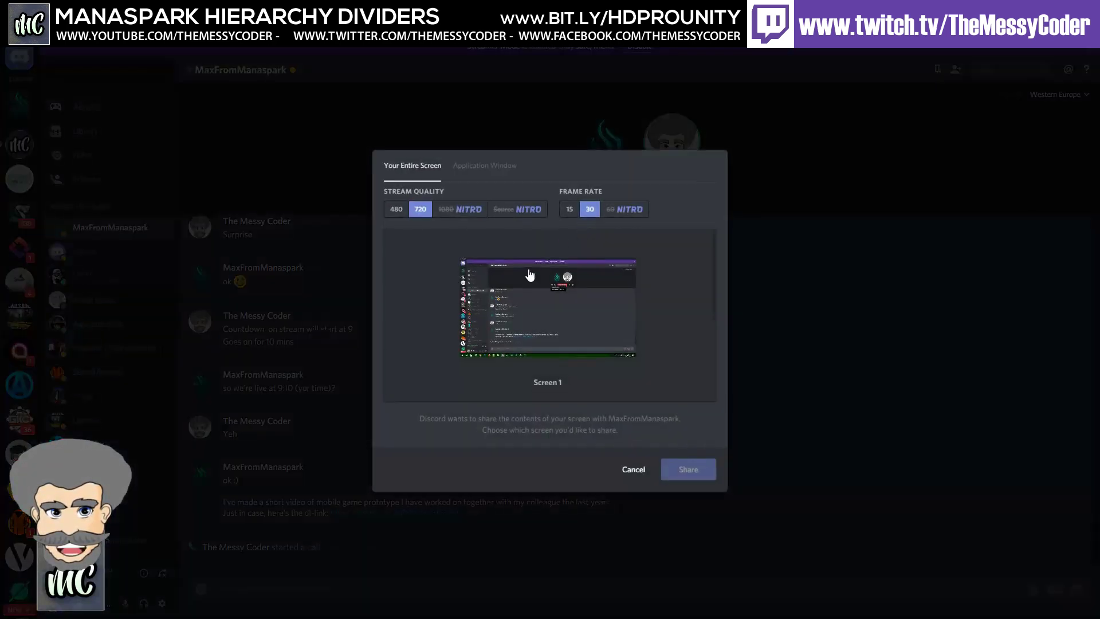
click(694, 475)
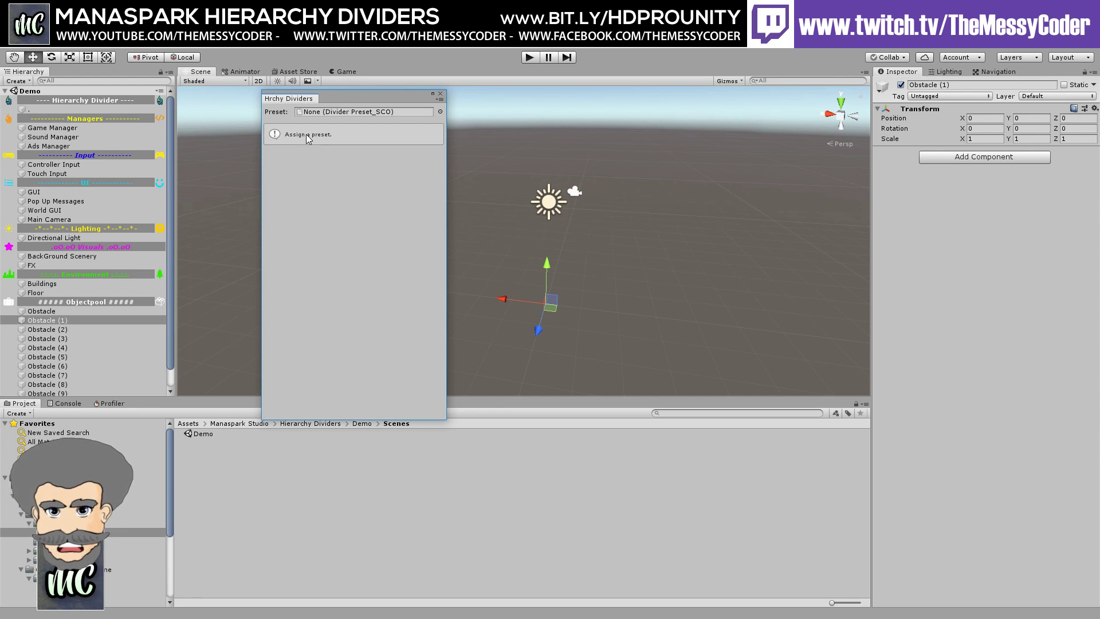
Step: Try the ASCII Template and Endless Runner Main Scene presets in the preset picker
click(319, 112)
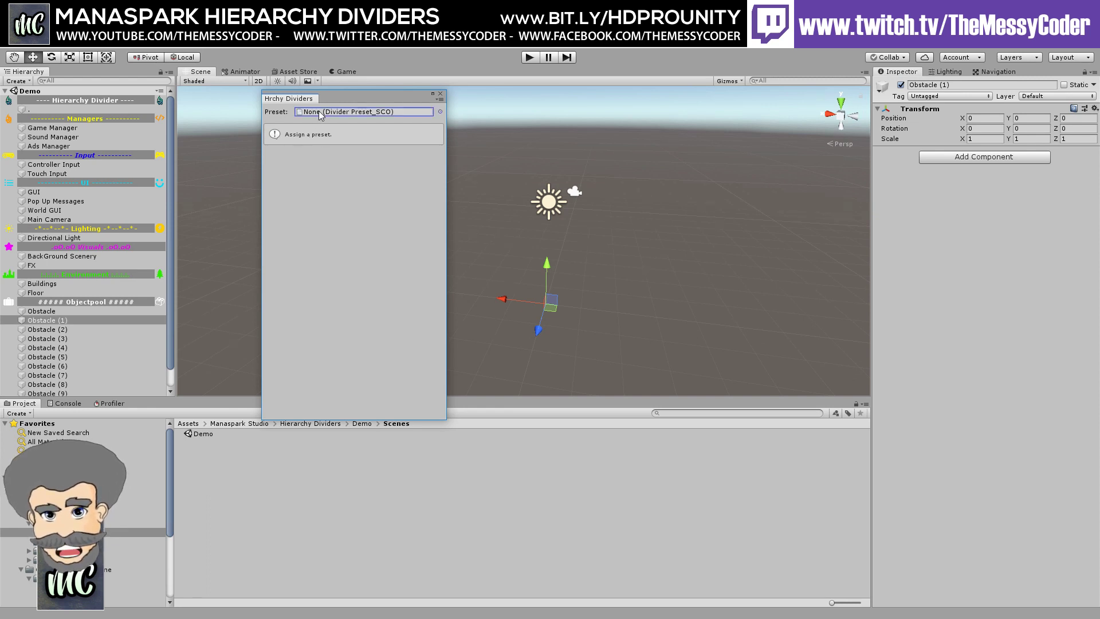
click(439, 112)
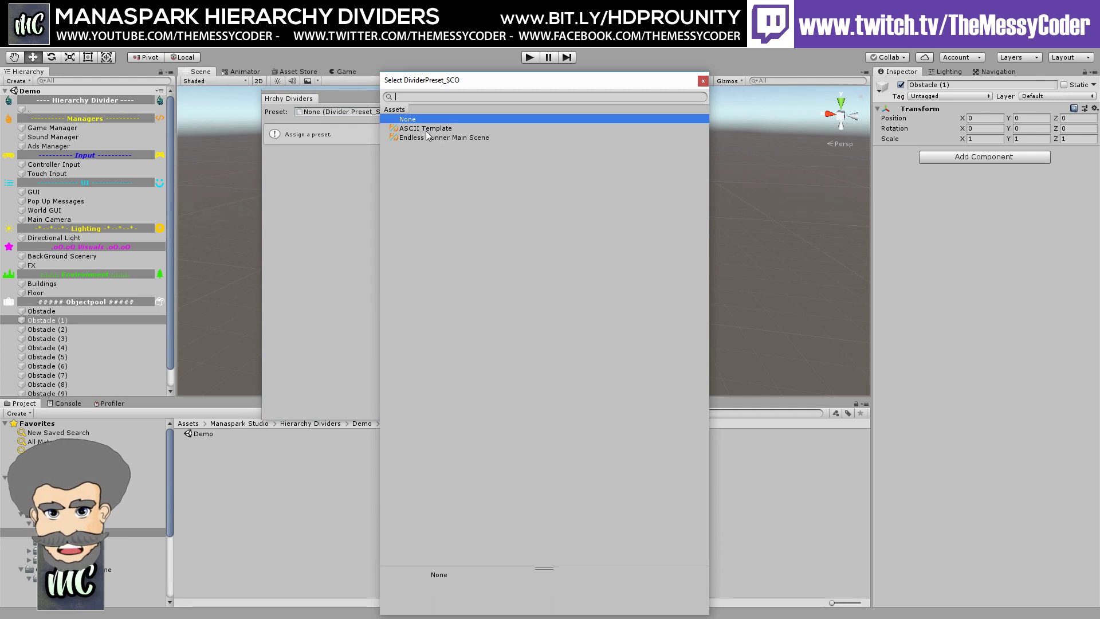
click(421, 129)
click(421, 139)
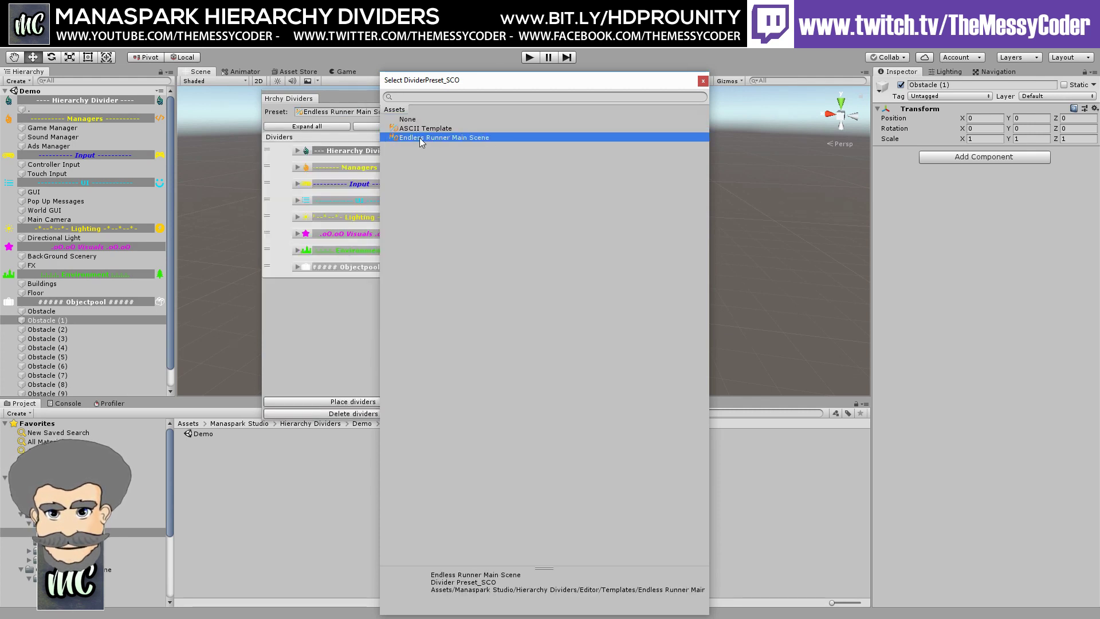
click(414, 129)
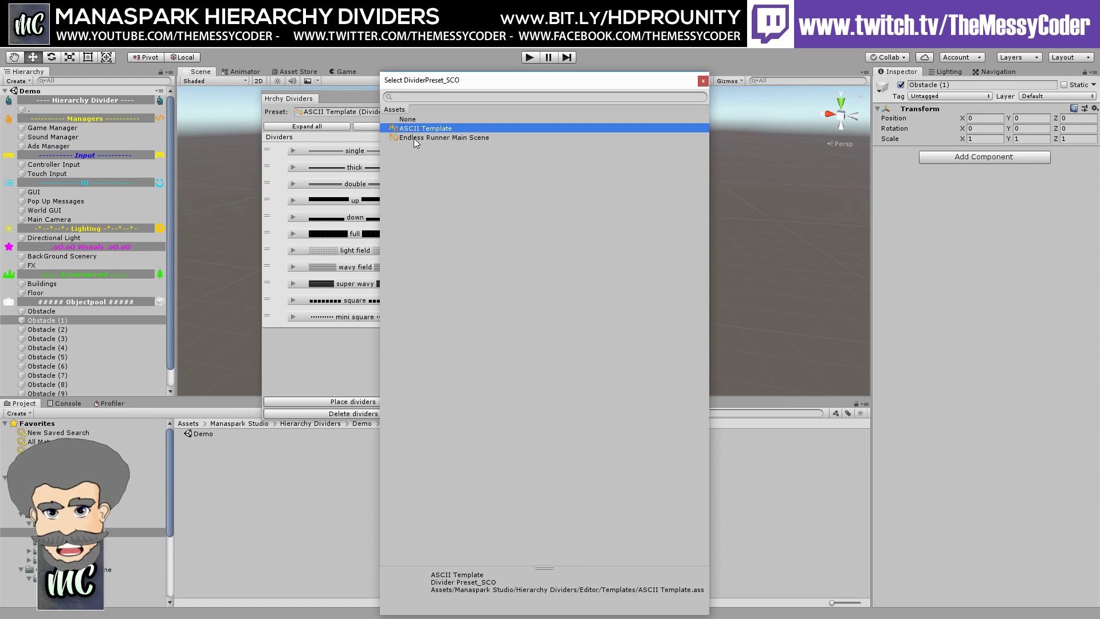
click(416, 138)
click(702, 82)
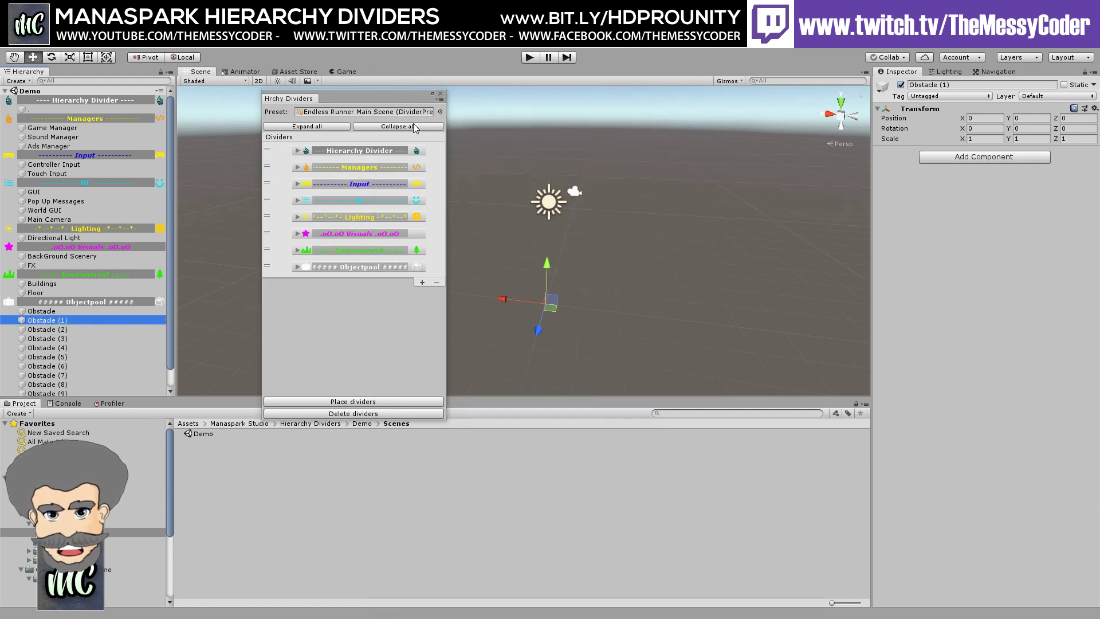
Step: Locate the assigned preset in Templates, clear it, and close the dividers window
click(393, 112)
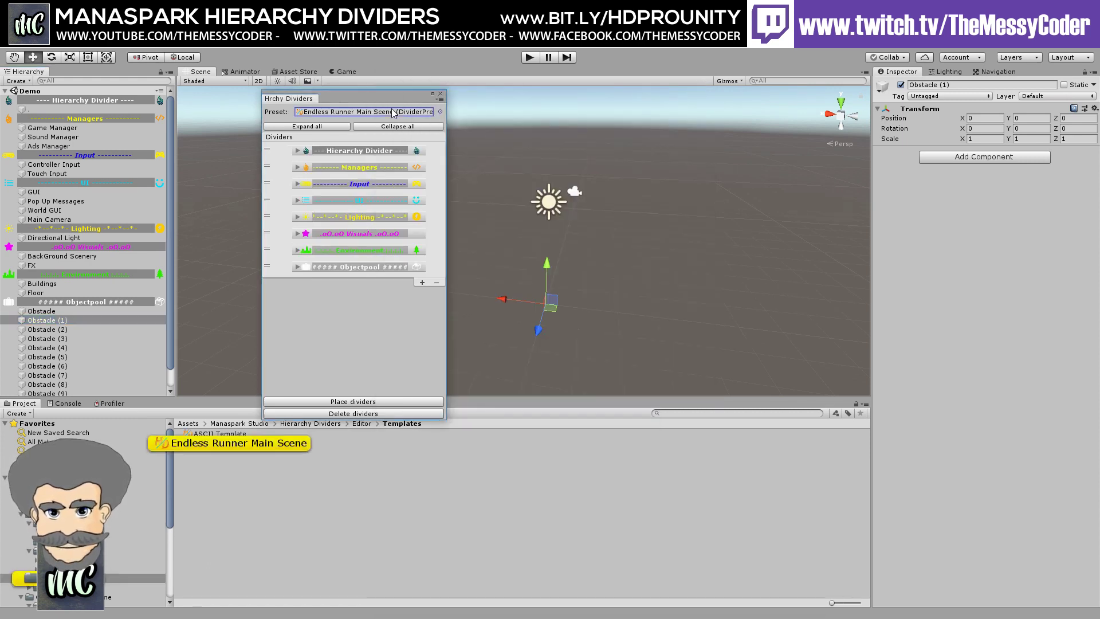
key(Delete)
click(441, 94)
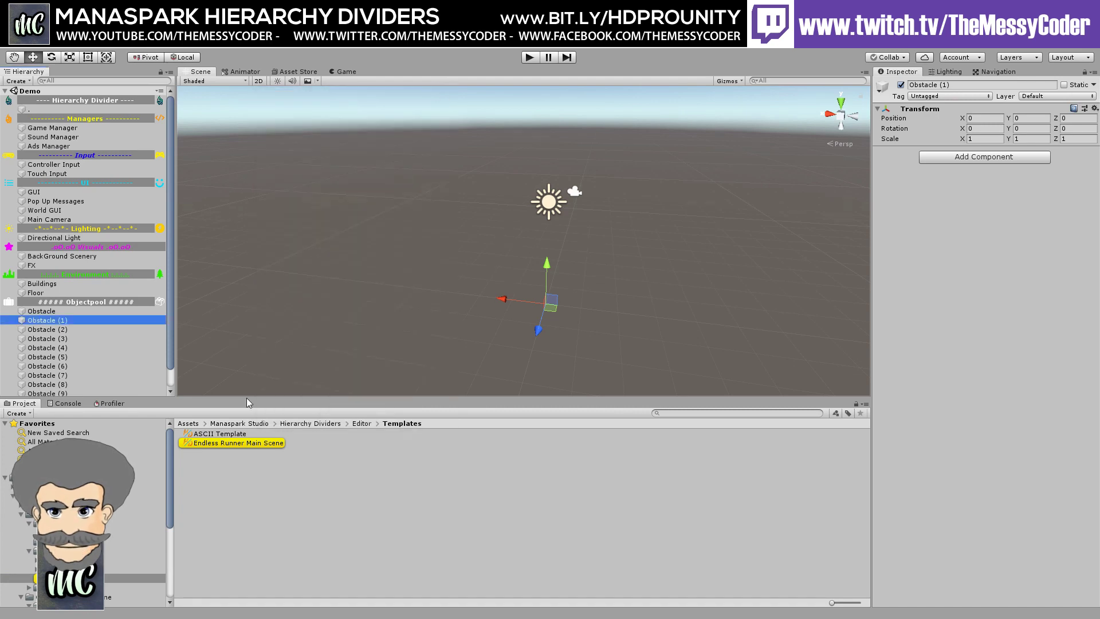
Step: Create a Hierarchy Dividers Pro Template in Templates named MessyTime
right_click(227, 457)
mouse_move(347, 192)
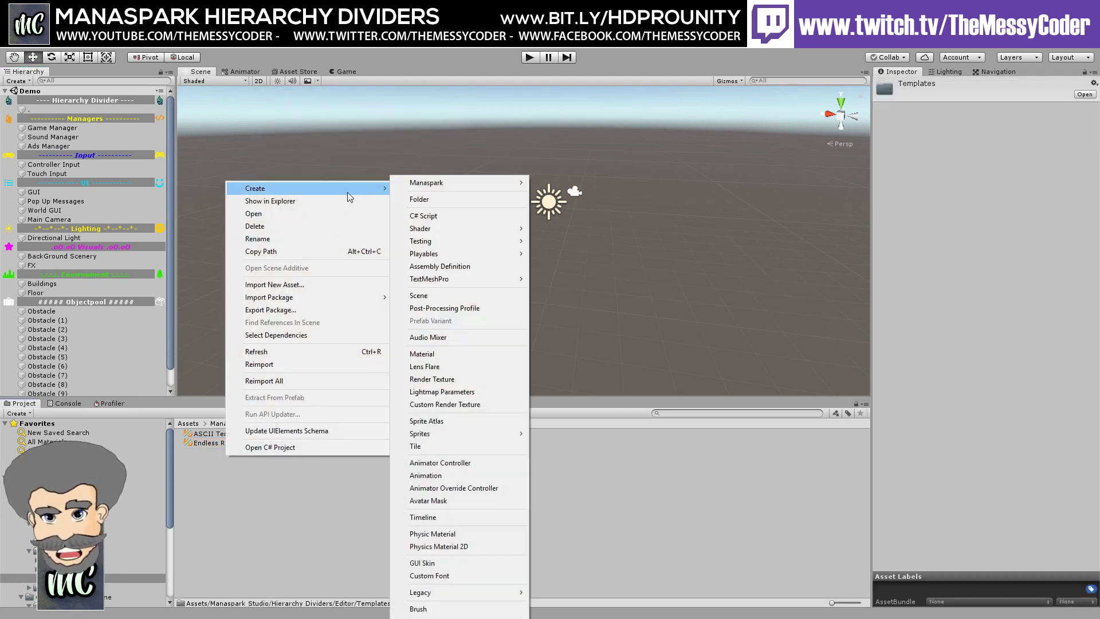
mouse_move(474, 187)
mouse_move(542, 187)
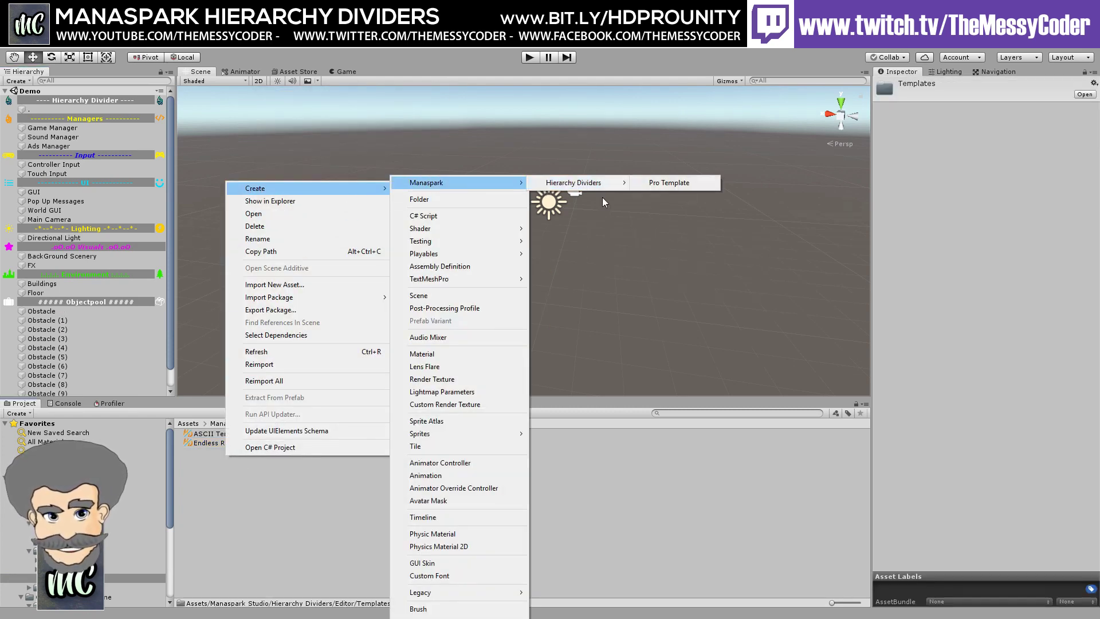
click(666, 183)
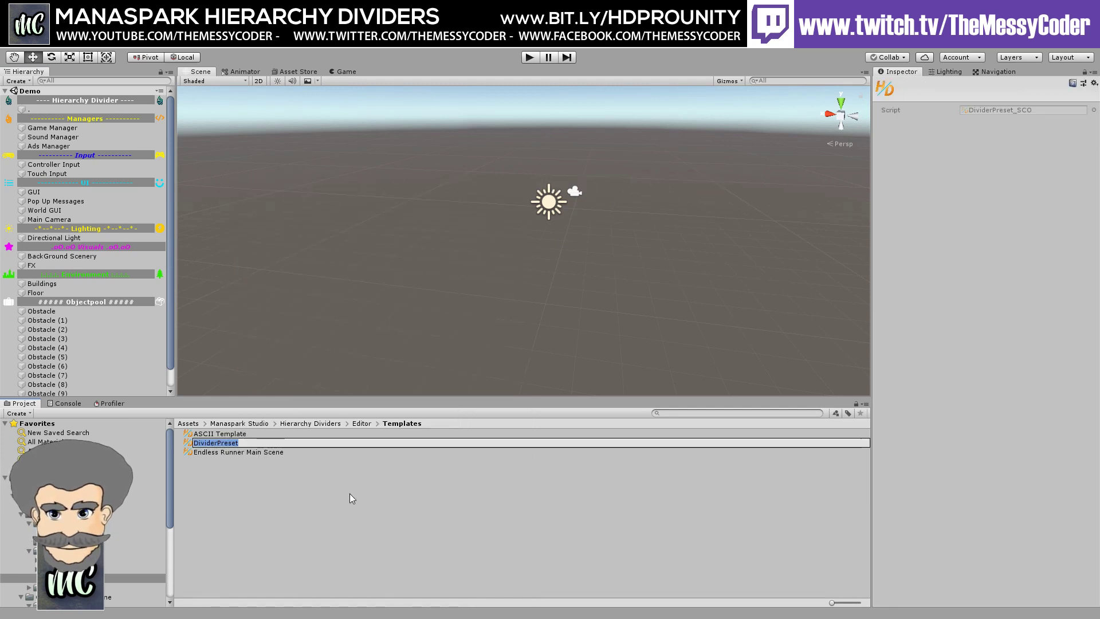
text(MessyTime)
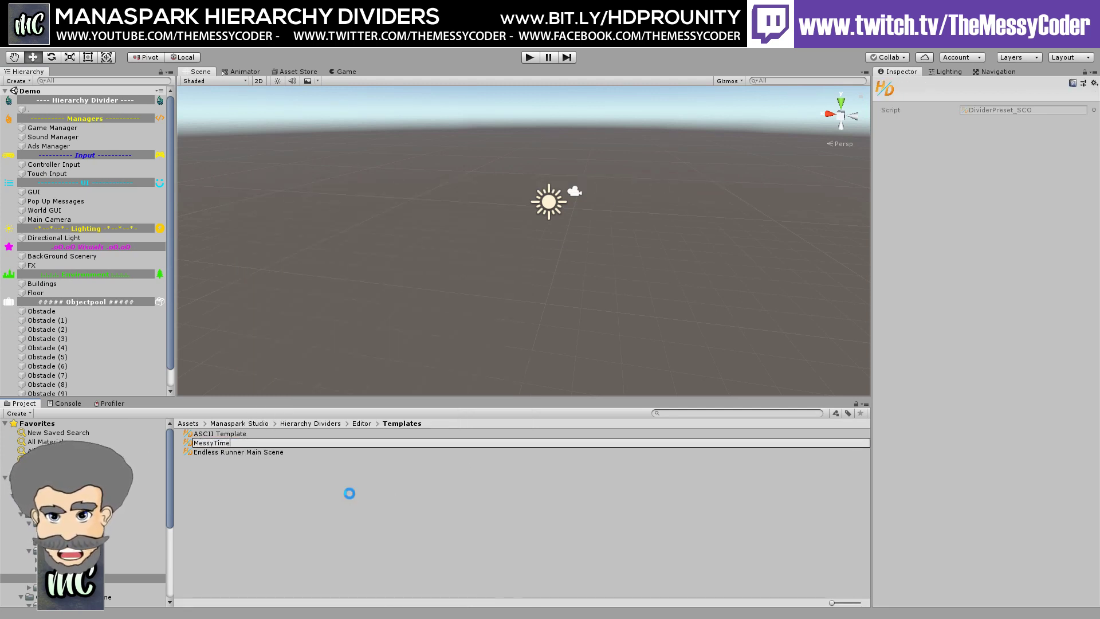
key(Return)
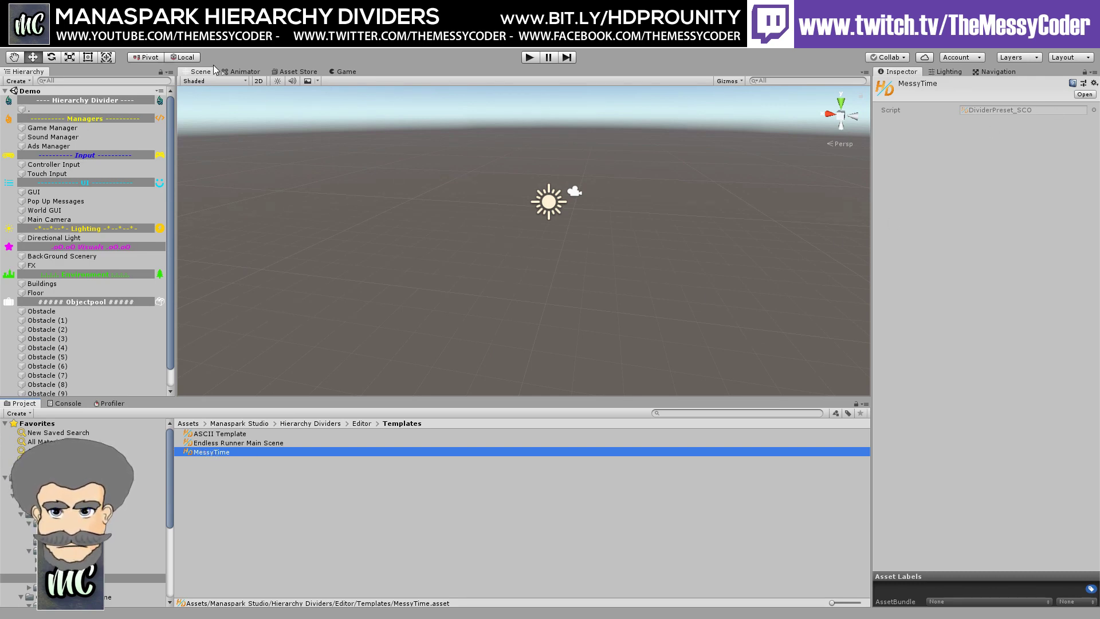
Step: Reopen Hierarchy Divider Config and assign the MessyTime preset
click(176, 46)
mouse_move(203, 101)
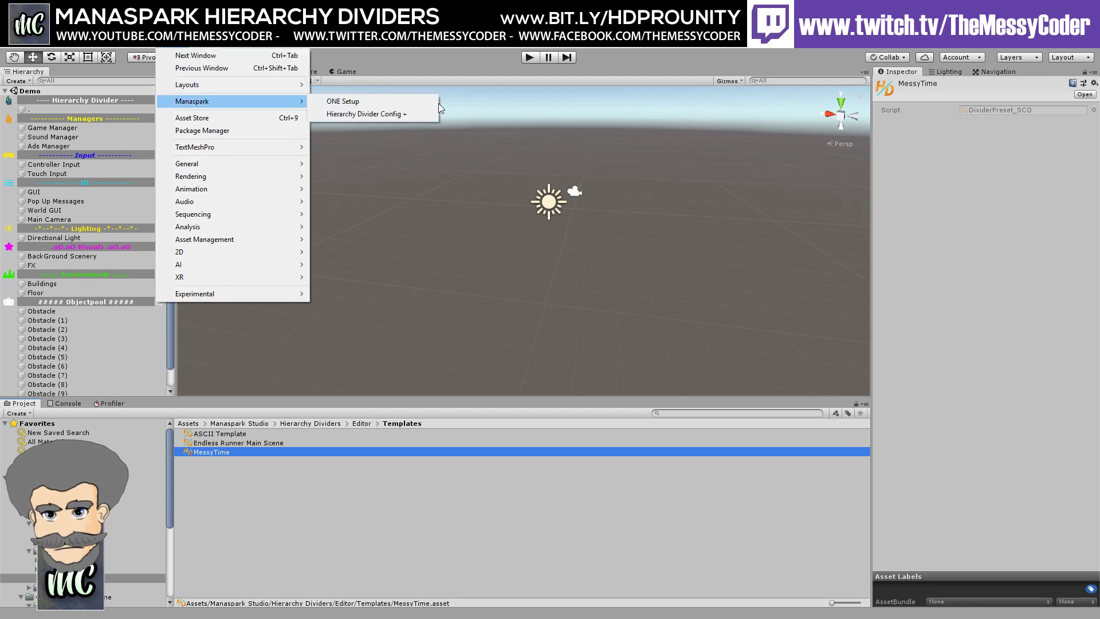
click(404, 115)
click(438, 115)
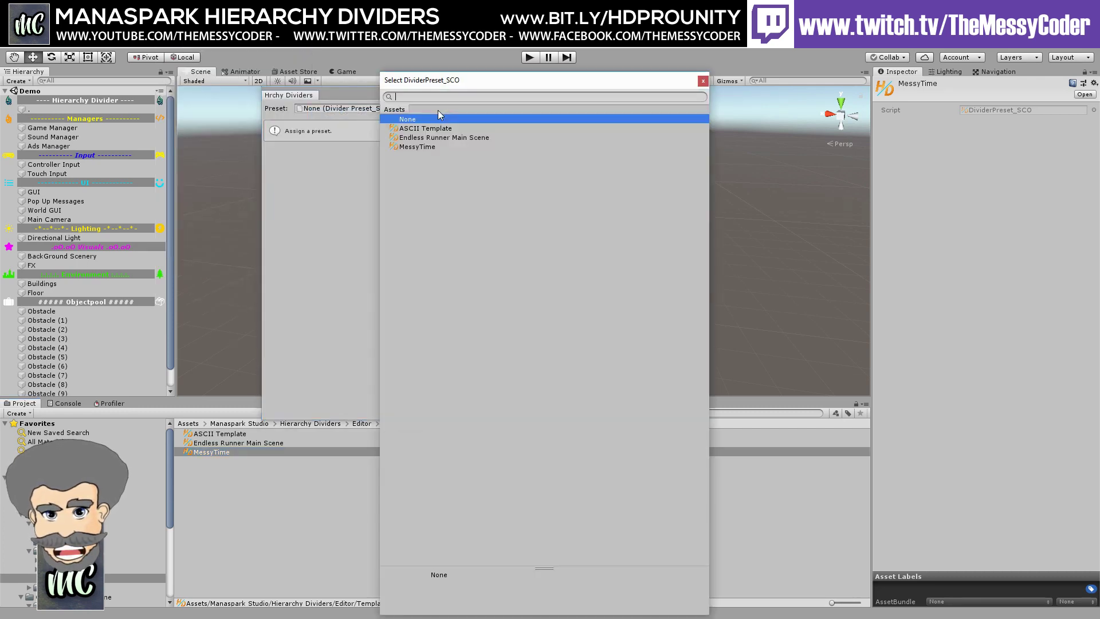
double_click(408, 146)
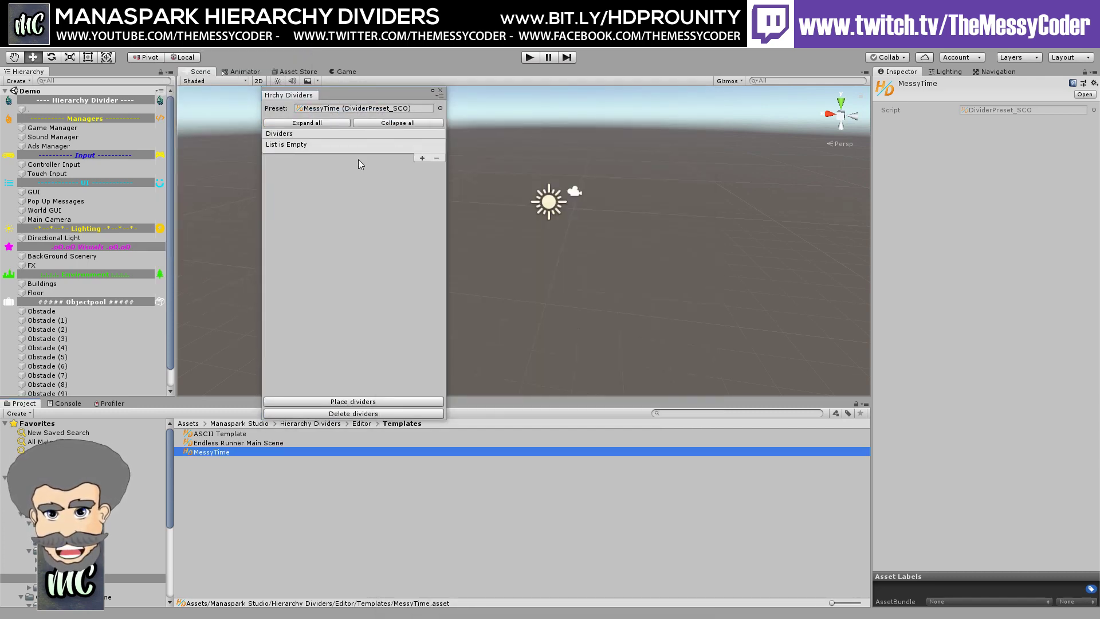
Step: Undock the Hrchy Dividers window and dock it as a tab beside the Inspector
drag(339, 96, 447, 89)
drag(531, 85, 935, 256)
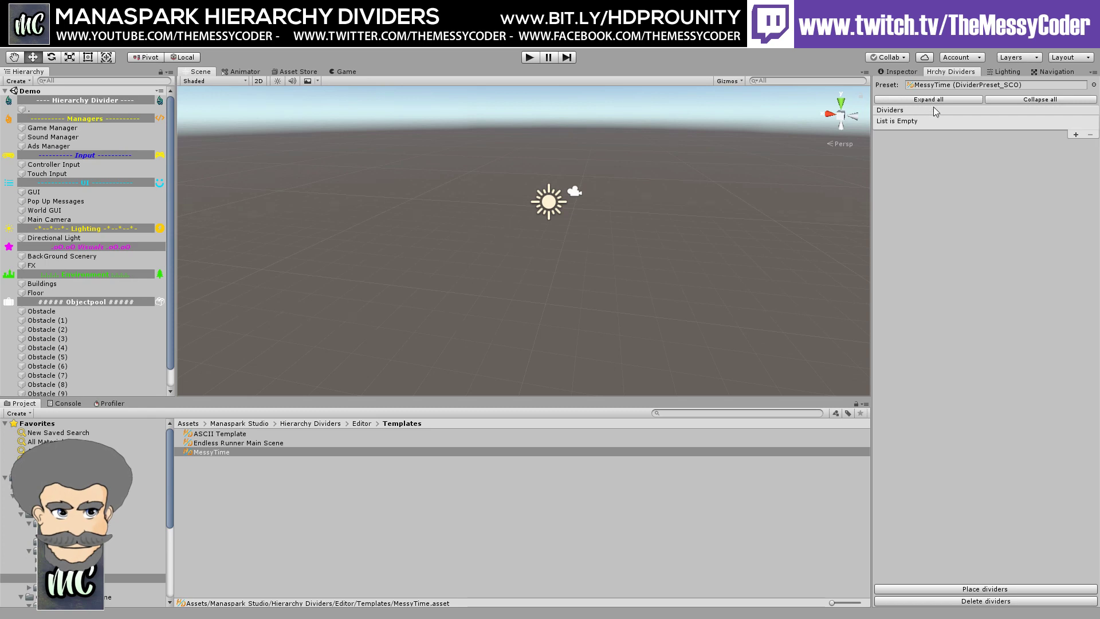
Step: Add a new divider to the MessyTime preset and name it 'FishyWiggle'
click(1075, 134)
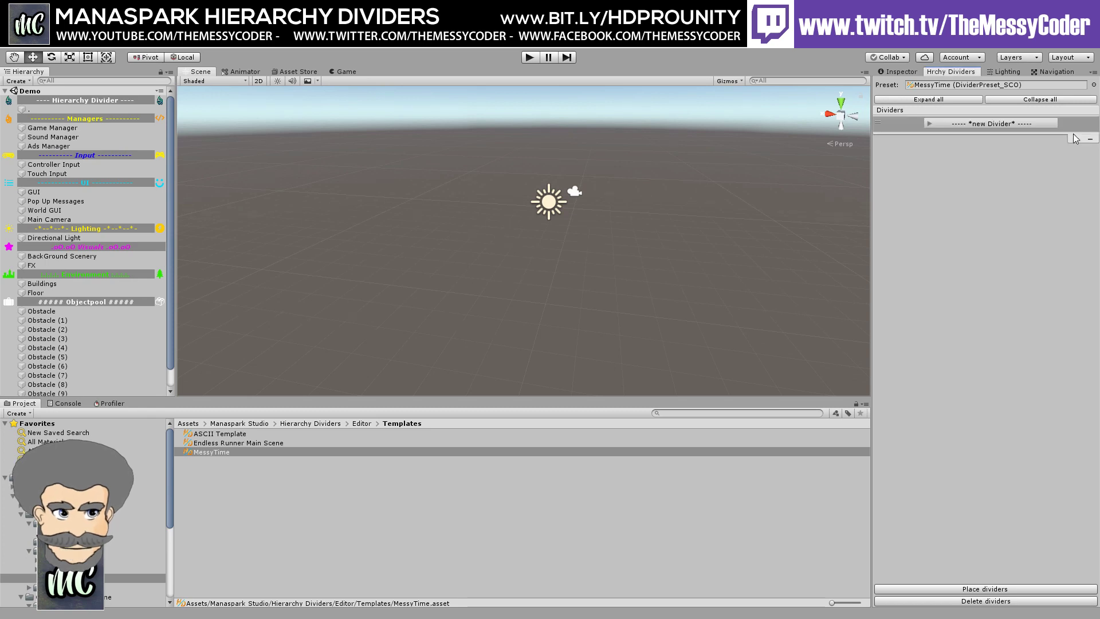
click(991, 124)
click(1006, 137)
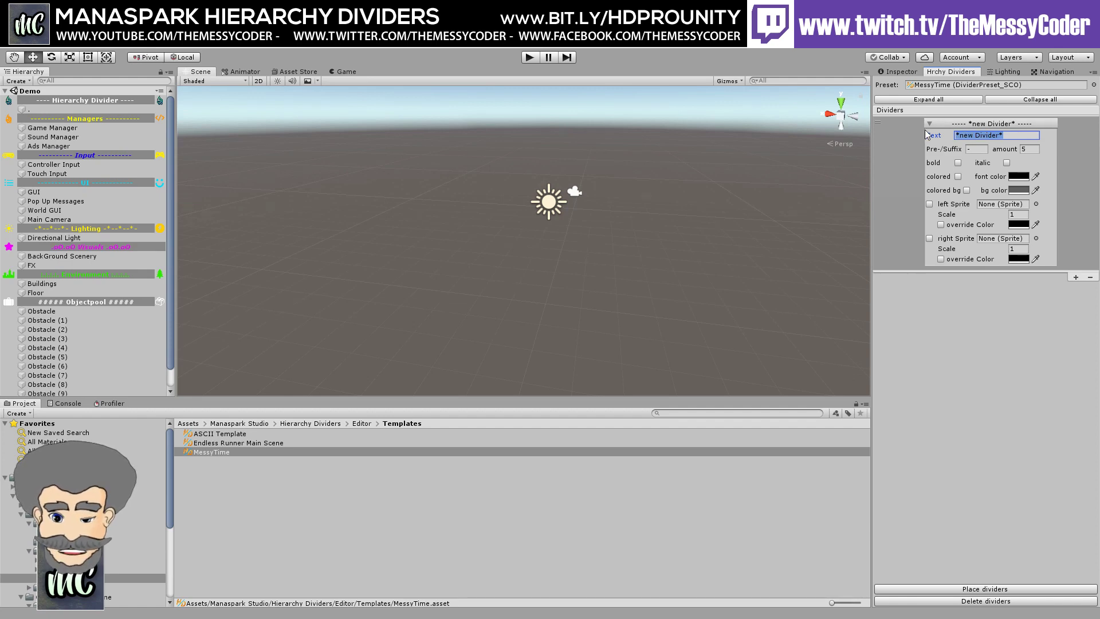
text(FishyWig)
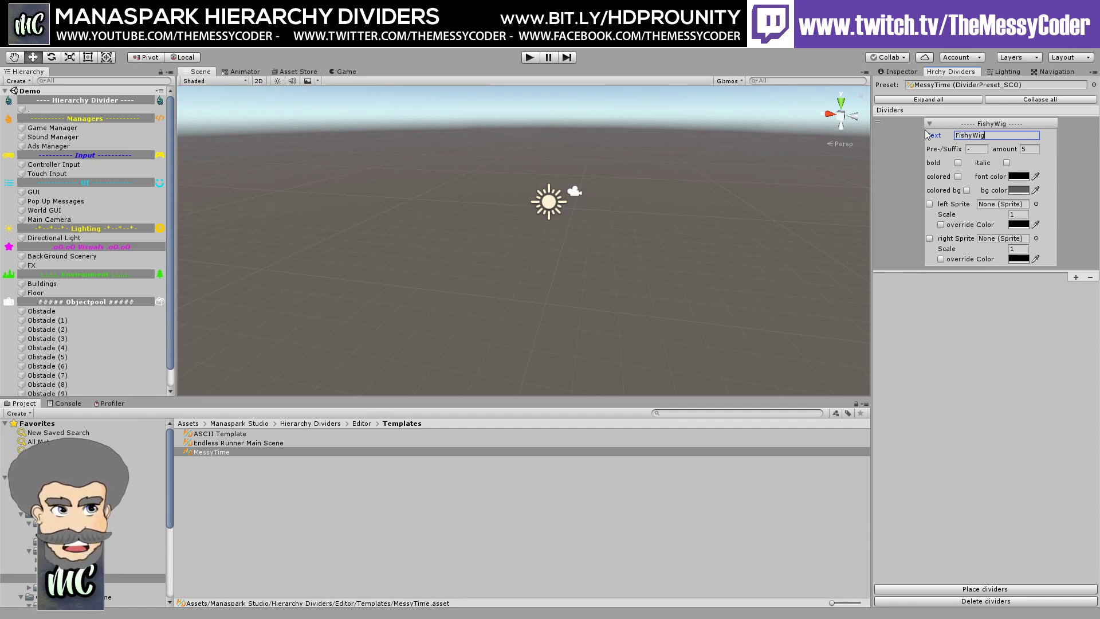
text(gle)
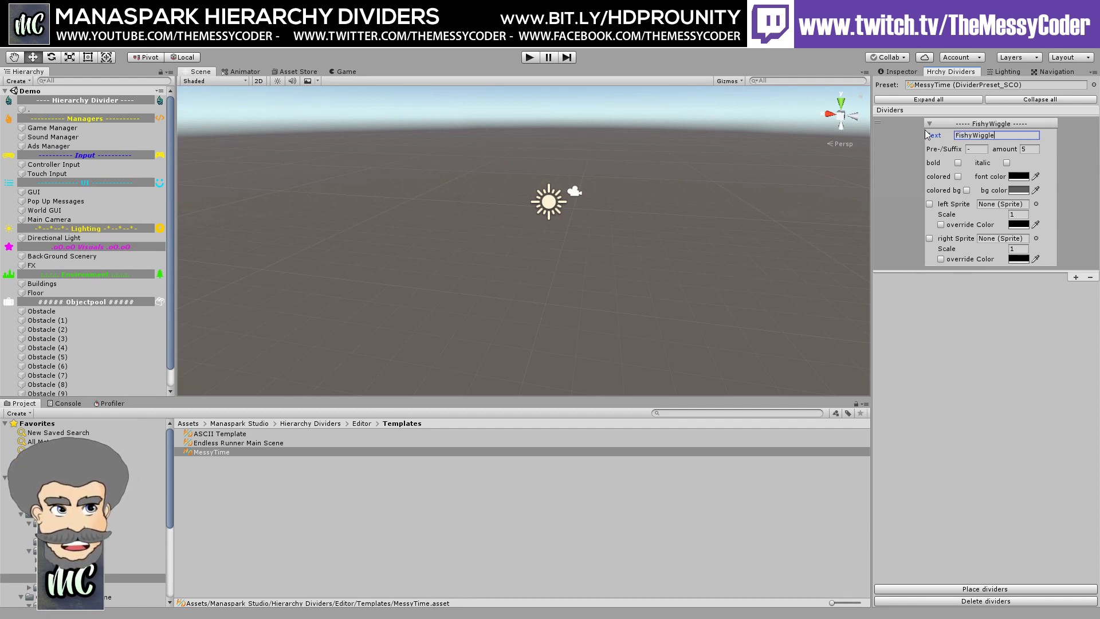
Step: Make the FishyWiggle divider text bold with a pure red font colour
click(957, 162)
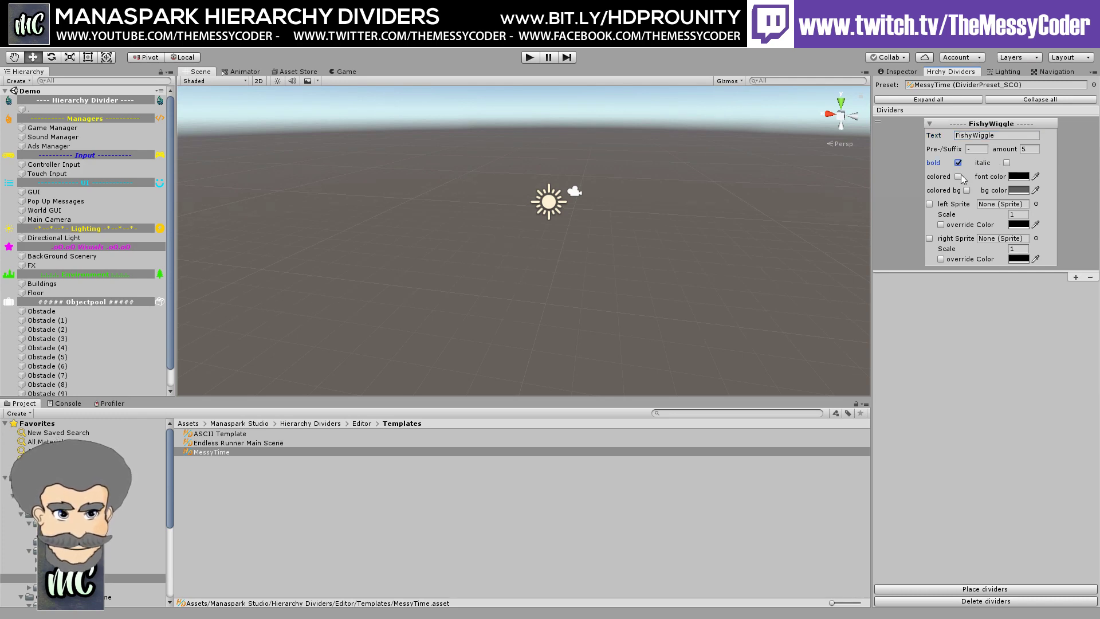
click(958, 177)
click(1018, 176)
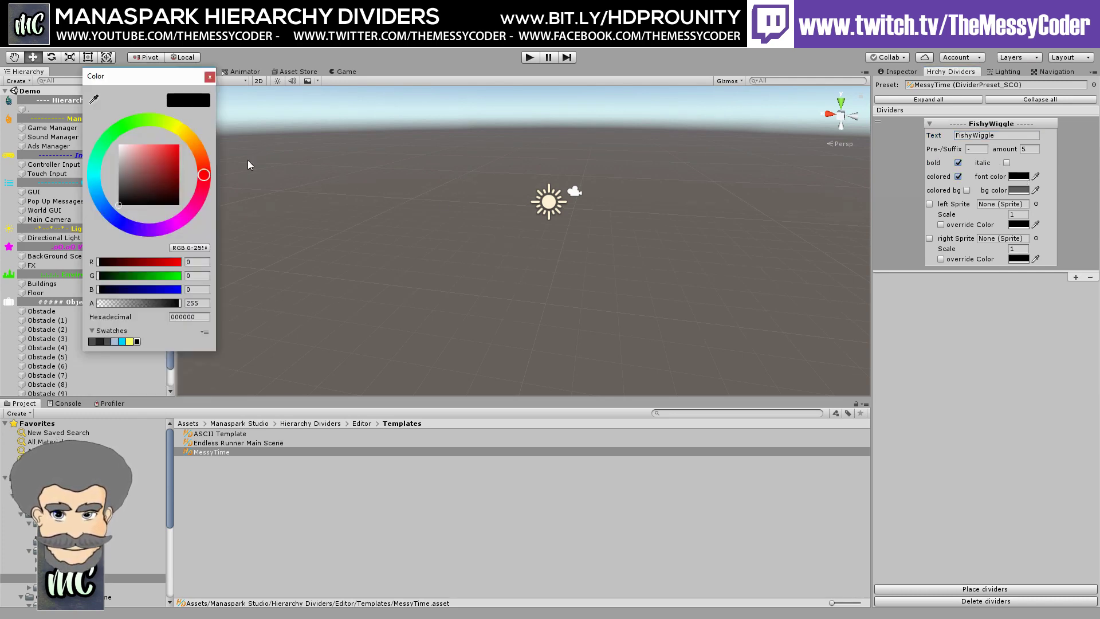
drag(163, 160, 184, 142)
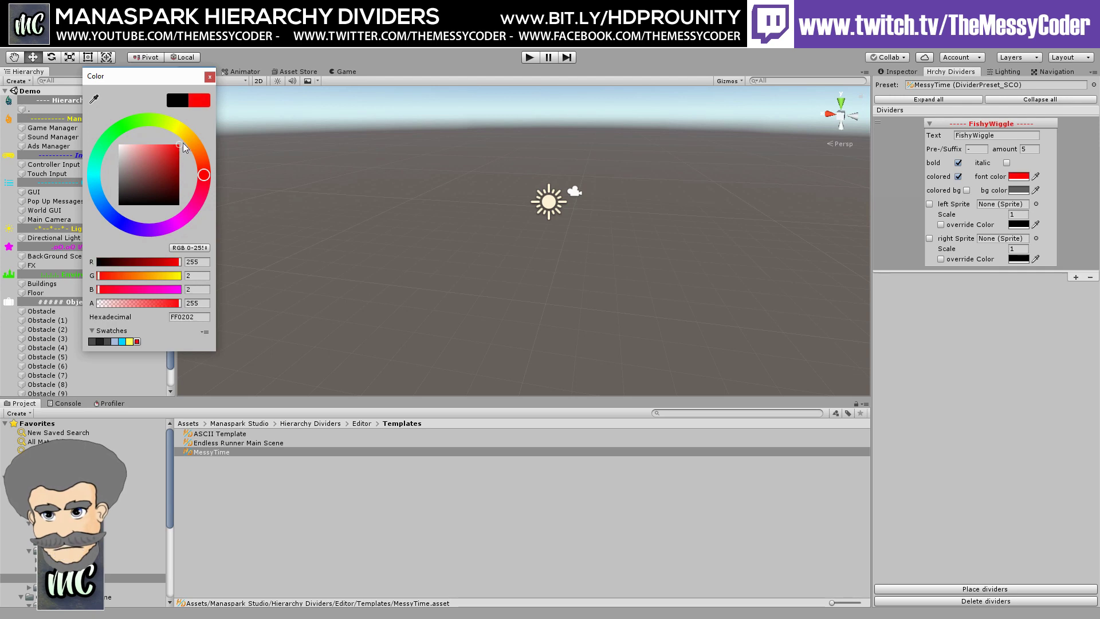
click(208, 77)
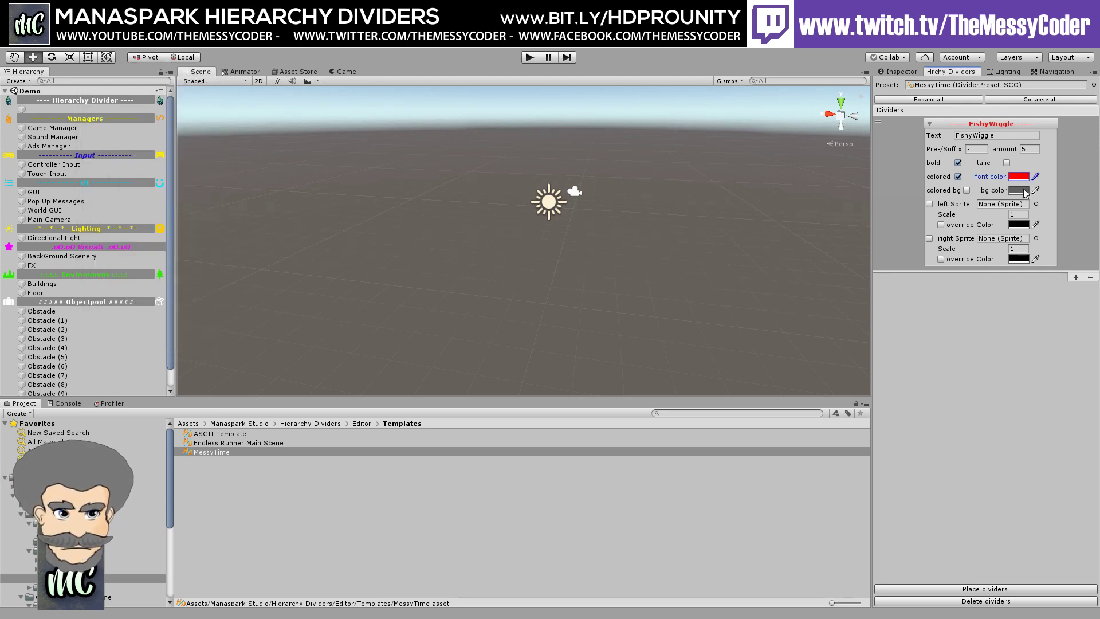
Step: Give the FishyWiggle divider a yellow-green D0FF02 background colour
click(967, 190)
click(1023, 194)
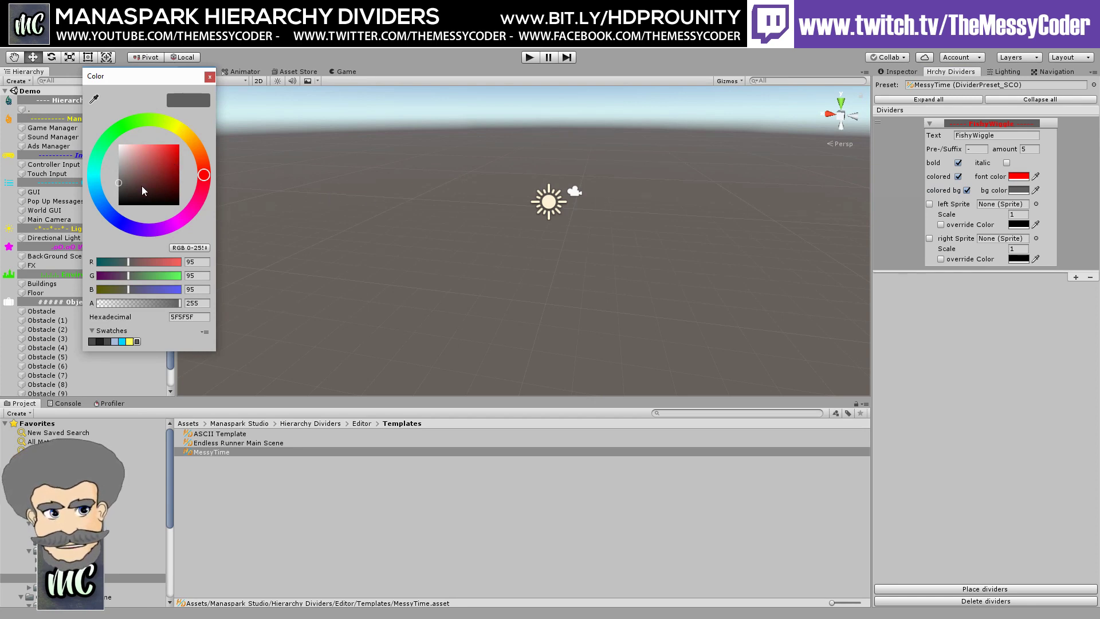
drag(142, 186, 179, 140)
click(167, 121)
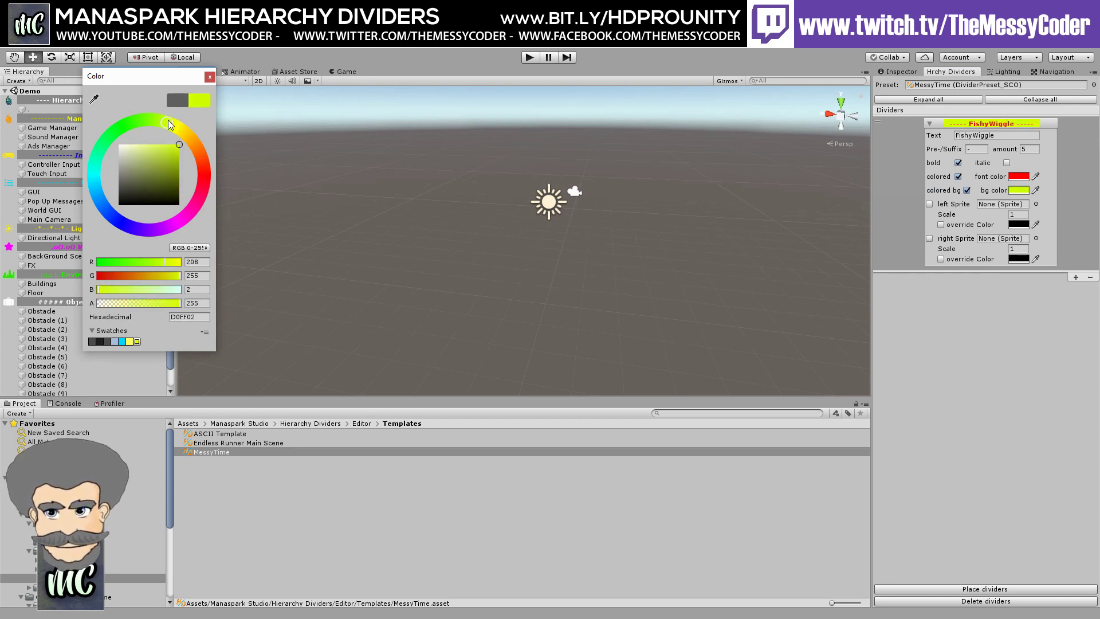
click(210, 77)
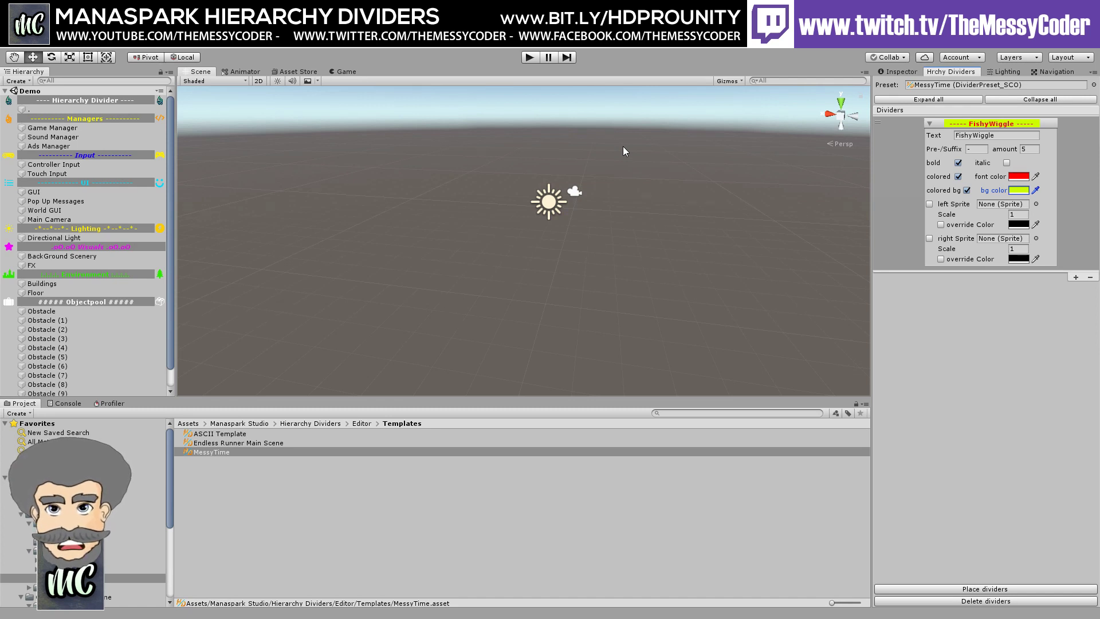
Step: Enable the divider's left sprite, then switch to the ONE: Logic StateMachine Asset Store page
click(929, 204)
click(1036, 204)
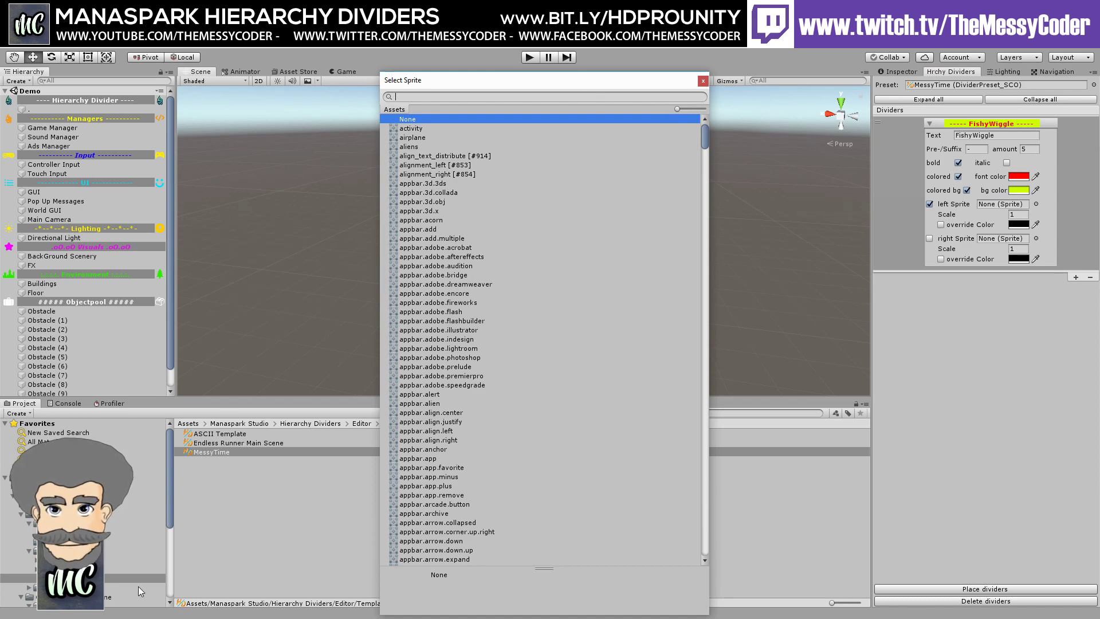
key(alt+Tab)
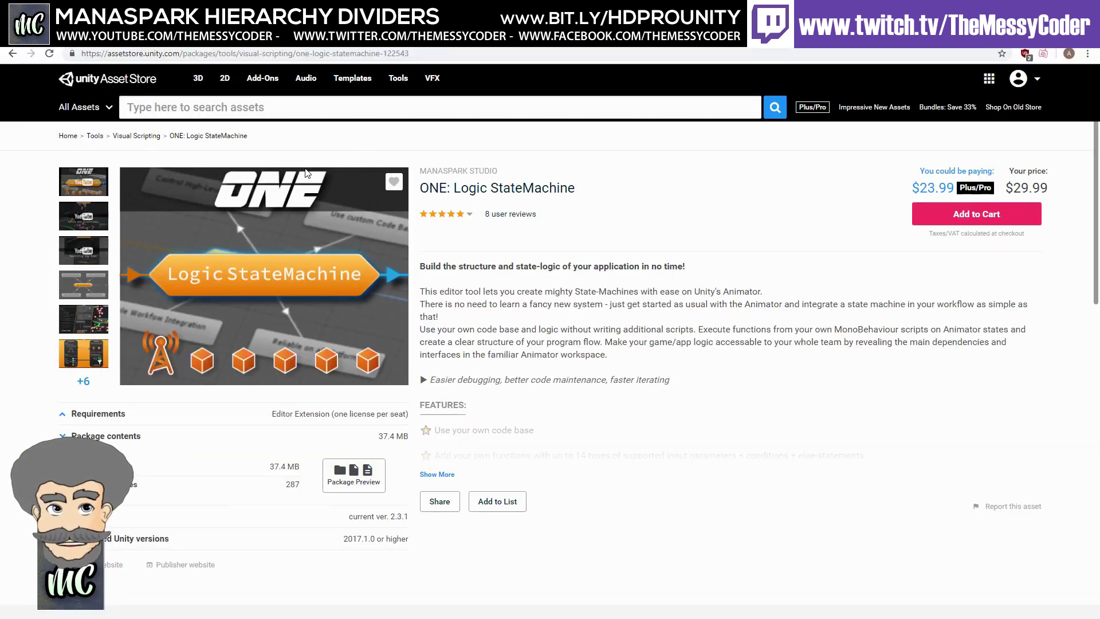
Step: Go from the Manaspark Studio publisher page through Hierarchy Dividers to its $7.99 PRO page
mouse_move(306, 78)
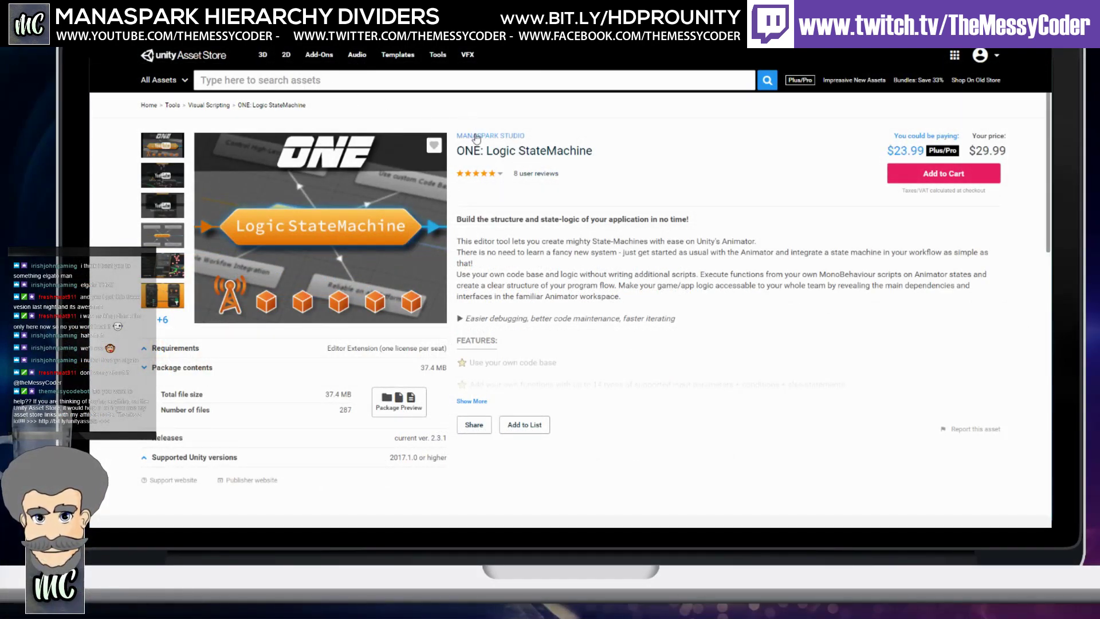
click(475, 138)
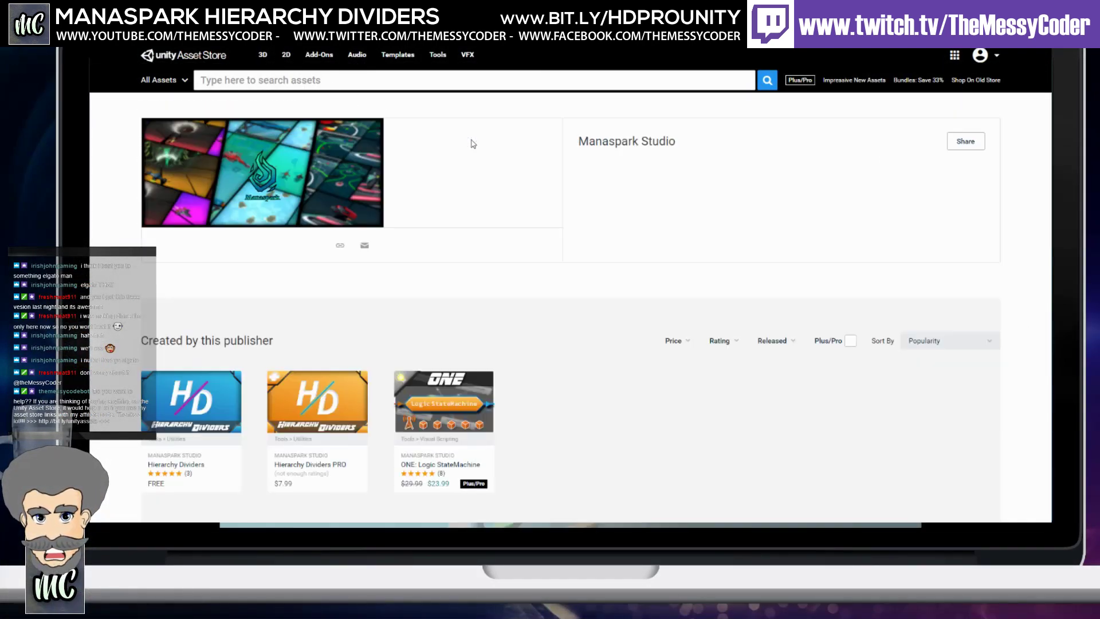
click(190, 393)
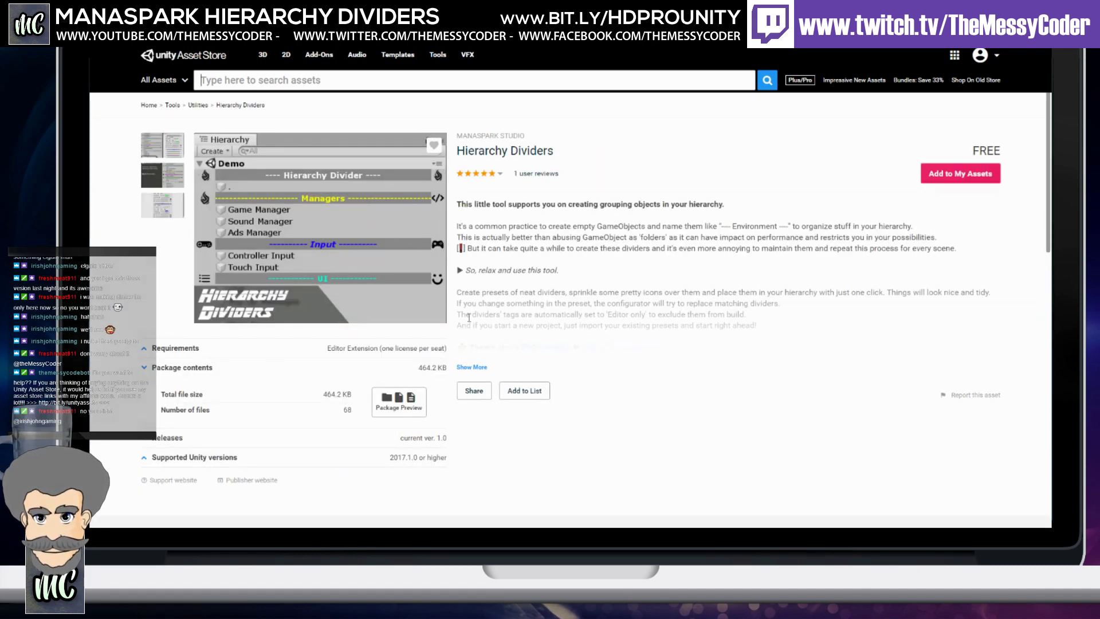
click(472, 366)
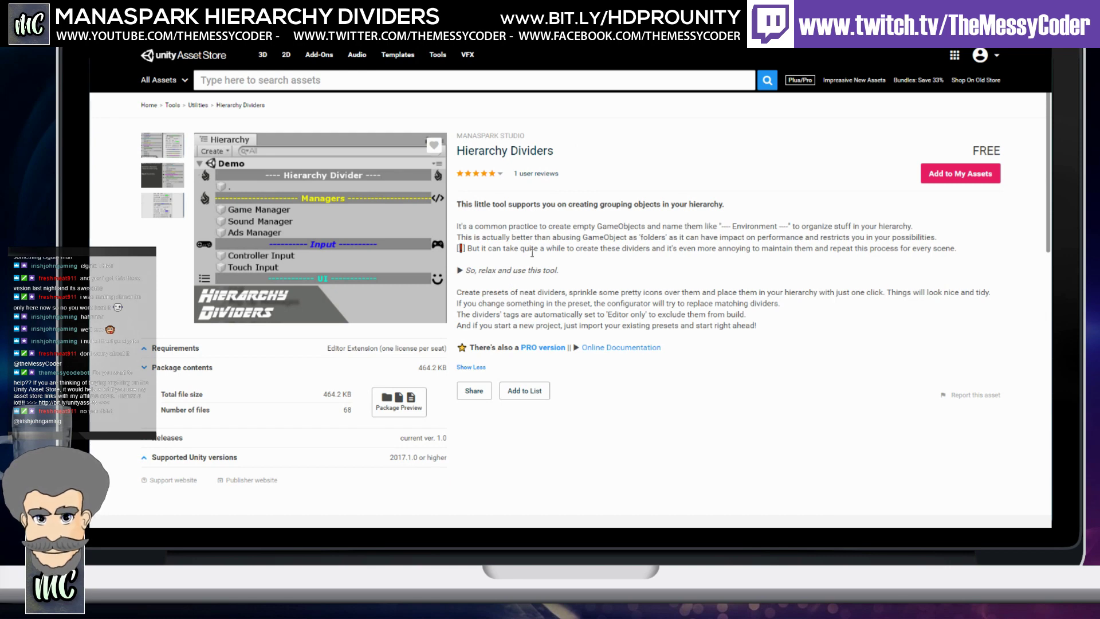
click(543, 348)
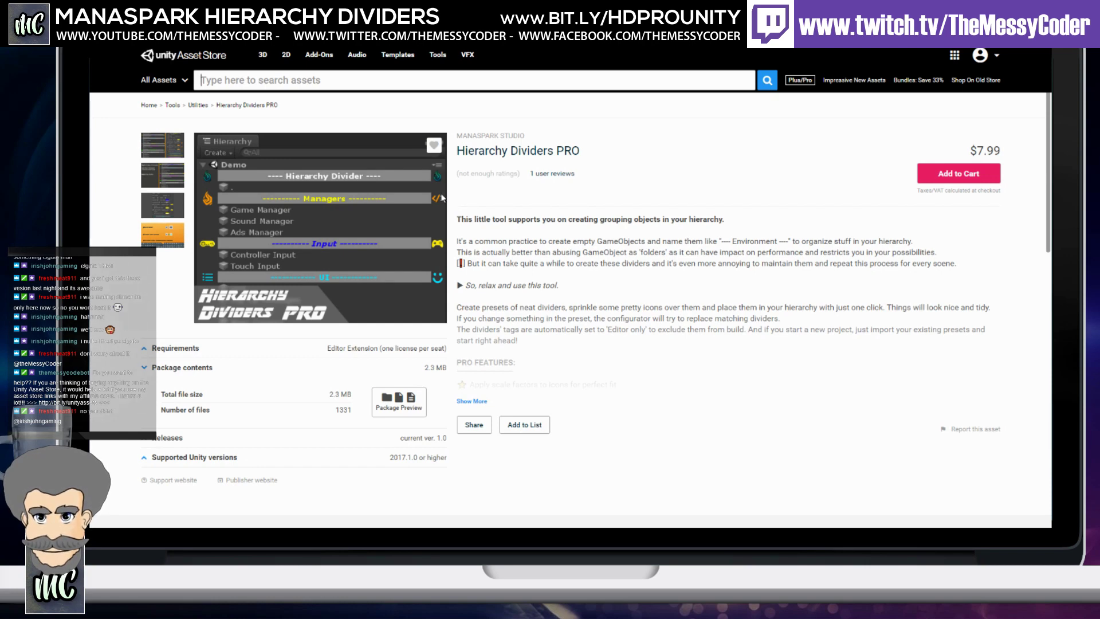
Step: View the enlarged orange 'Why the PRO version?' screenshot, then close the gallery
click(175, 232)
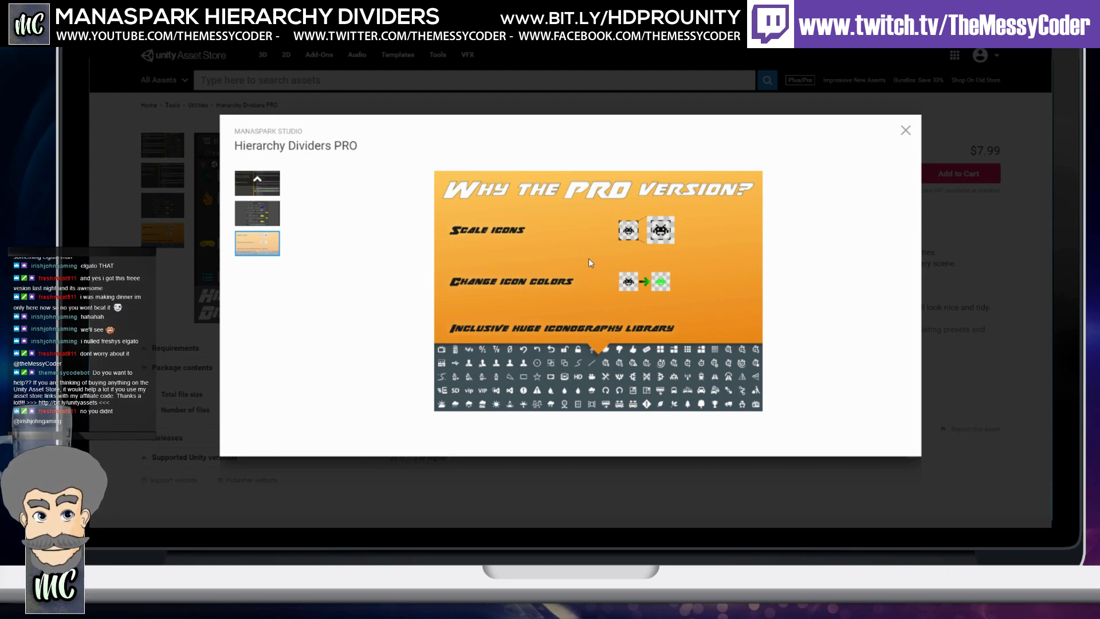
click(905, 133)
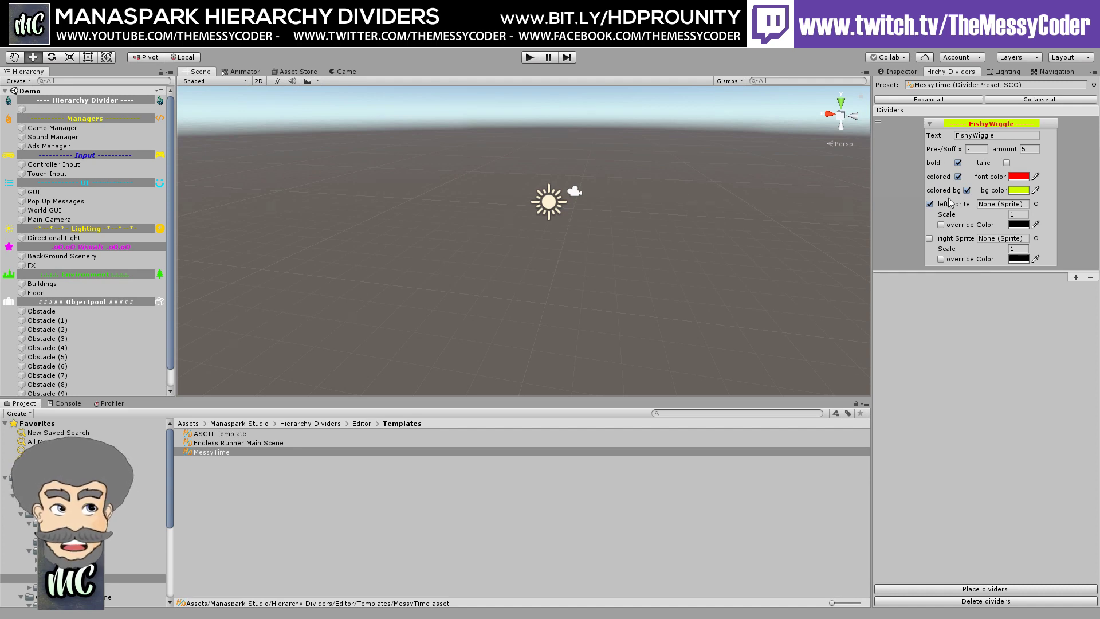
Step: Search sprites for 'messy' and set MessyCoder as the divider's left sprite
click(1036, 204)
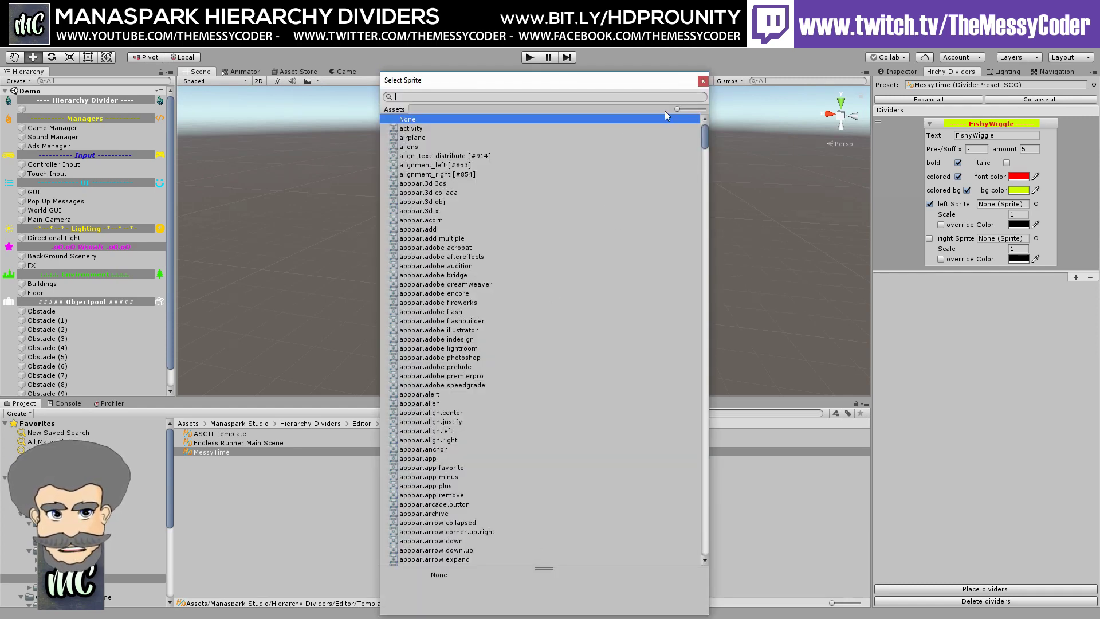
mouse_move(677, 108)
mouse_down()
mouse_move(686, 109)
mouse_move(673, 110)
mouse_up()
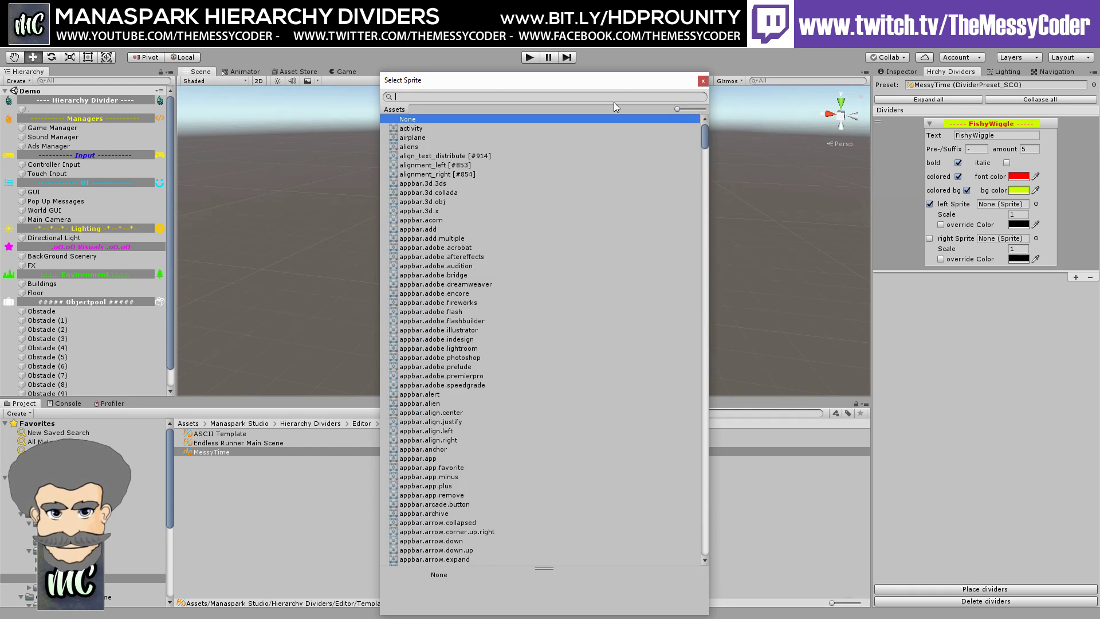
text(messy)
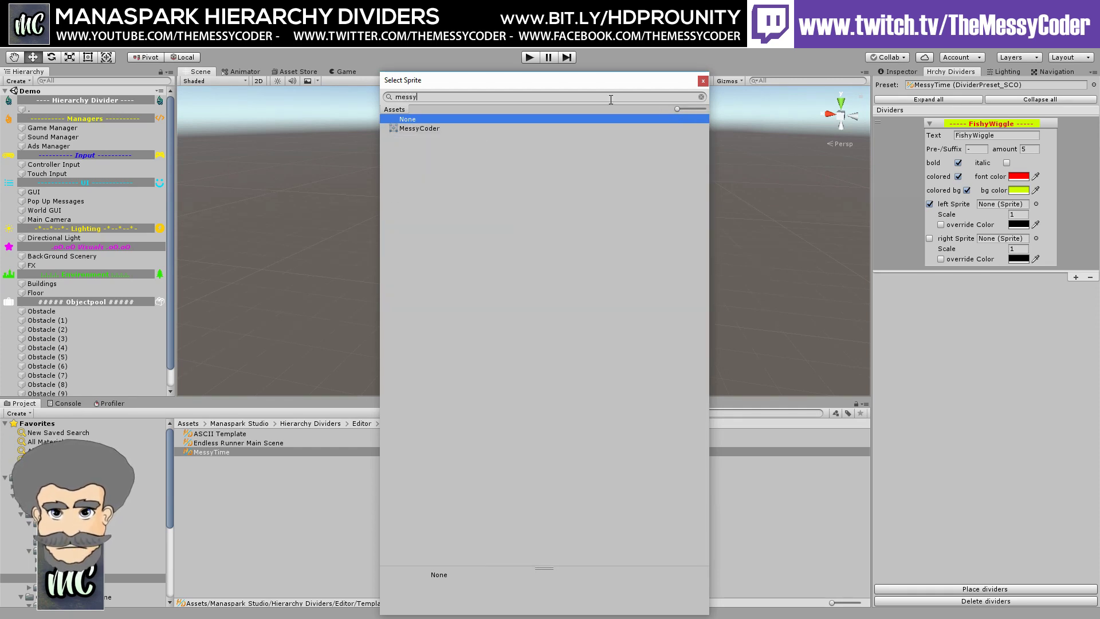
drag(676, 110, 705, 109)
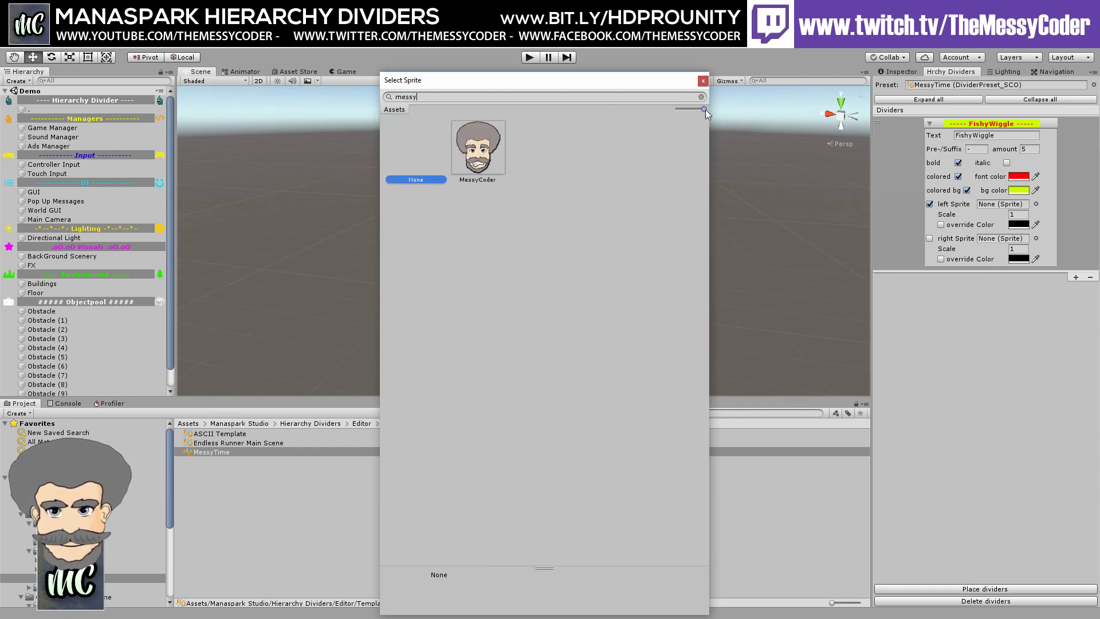
double_click(468, 136)
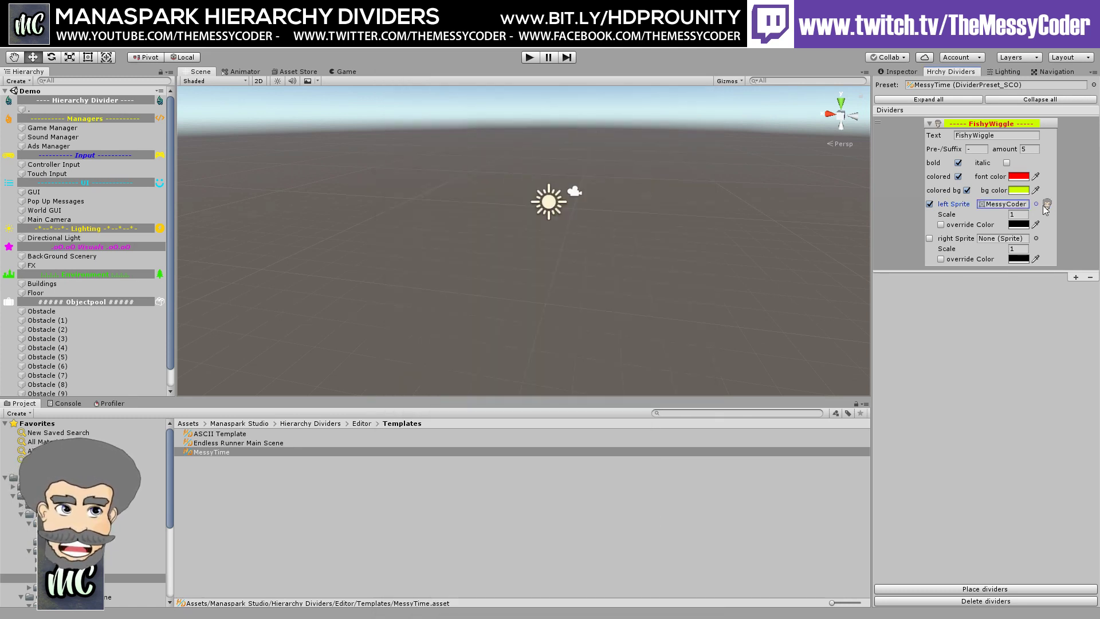
Step: Try left sprite scales of 10 and 2, settling on scale 1
key(Tab)
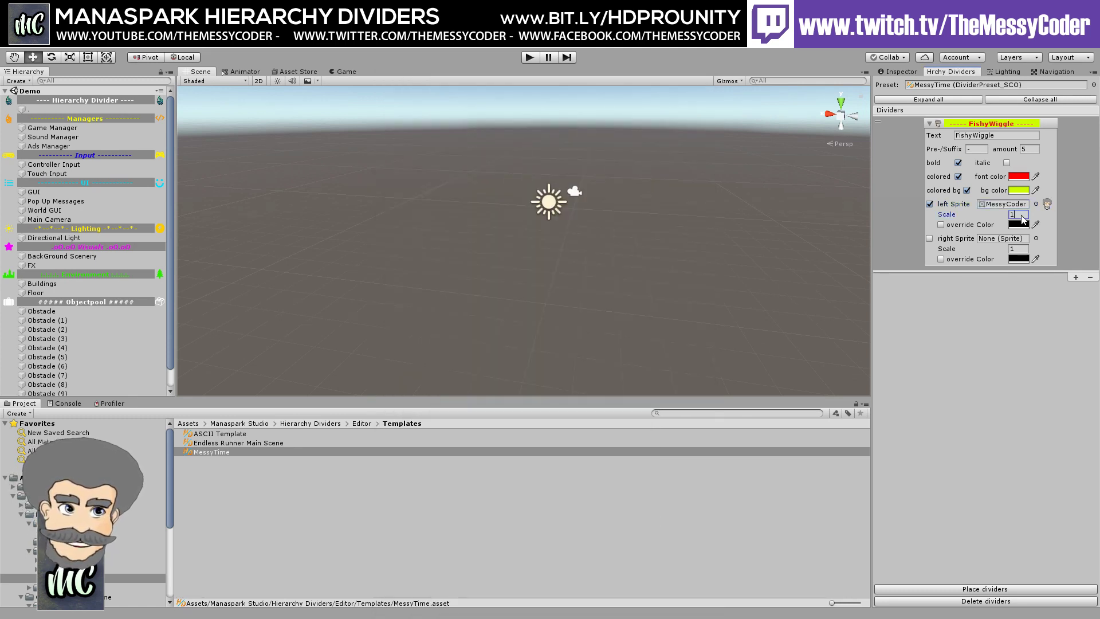
text(10)
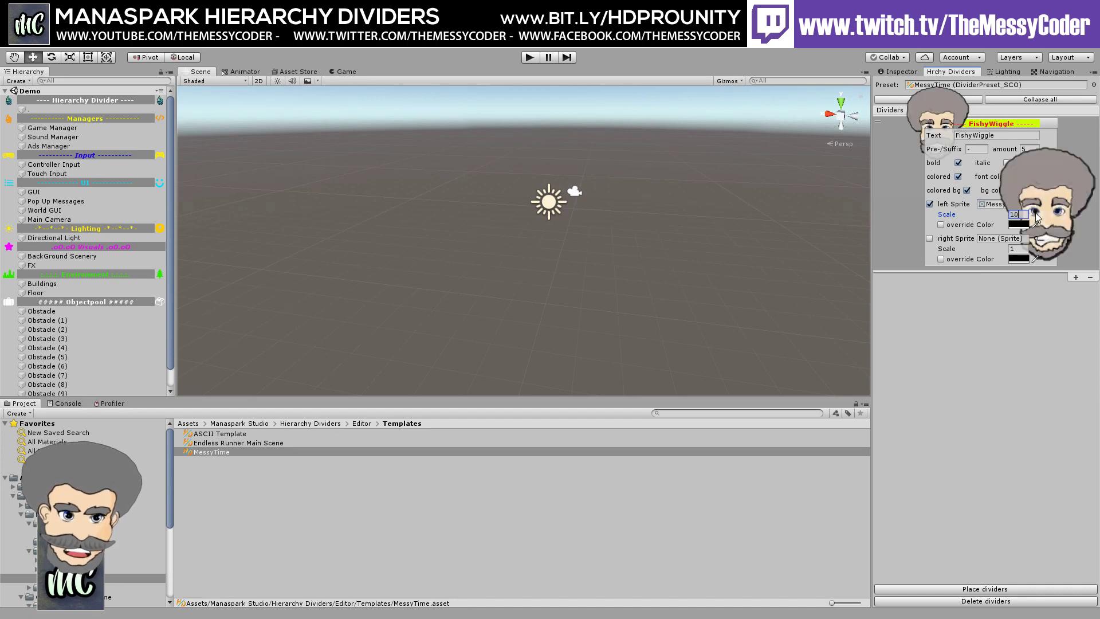
key(Return)
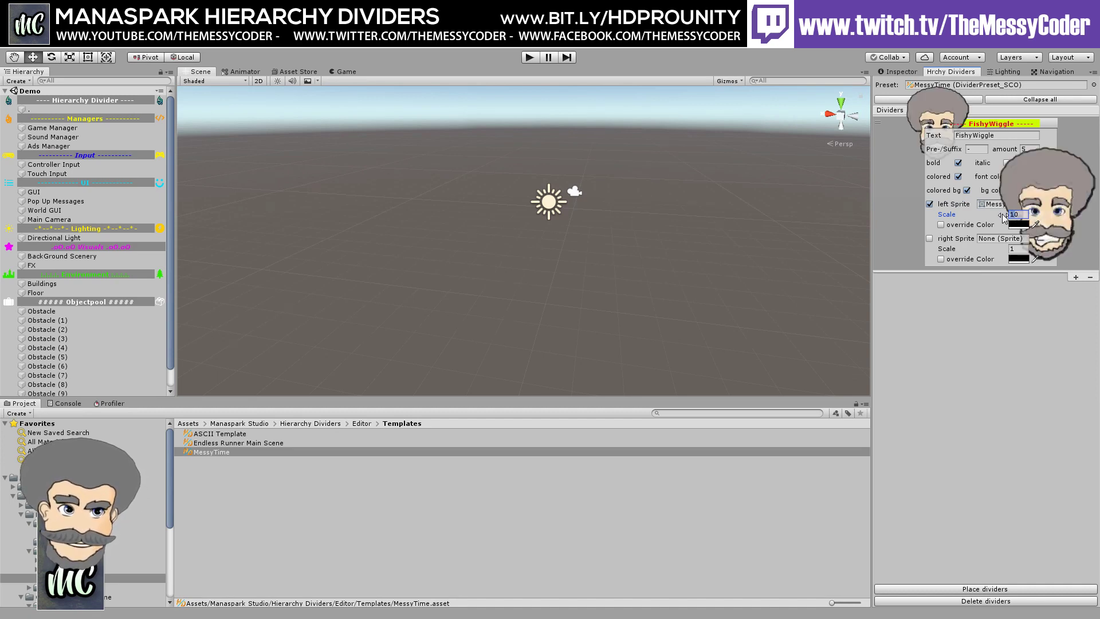
key(BackSpace)
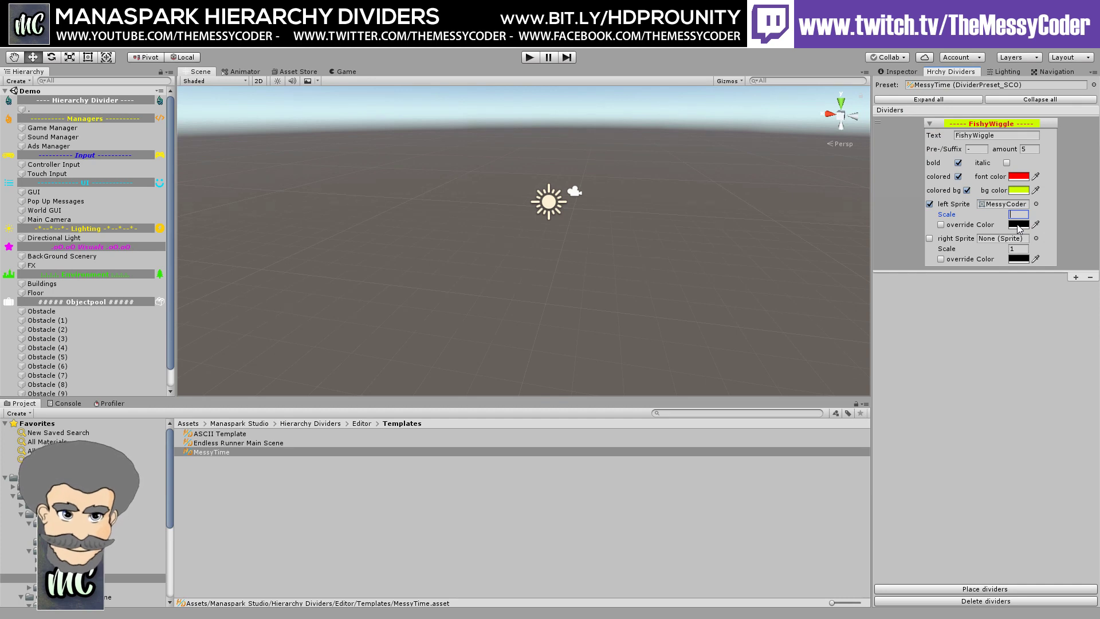
text(2)
key(BackSpace)
text(1)
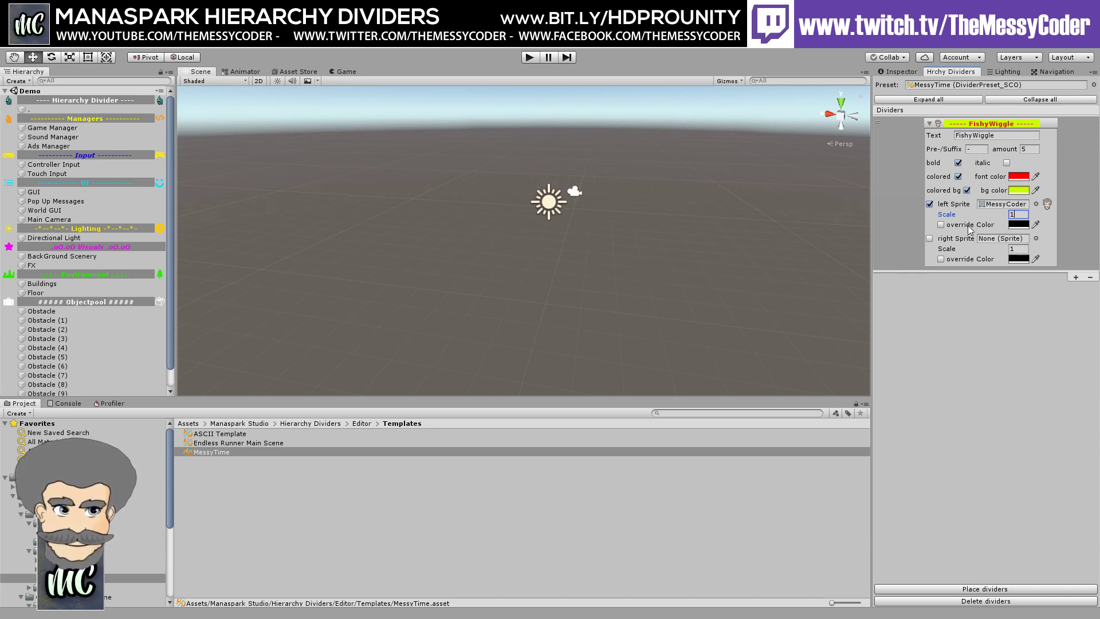
click(998, 228)
Step: Leave the left sprite's colour override off and enable the right sprite
click(941, 224)
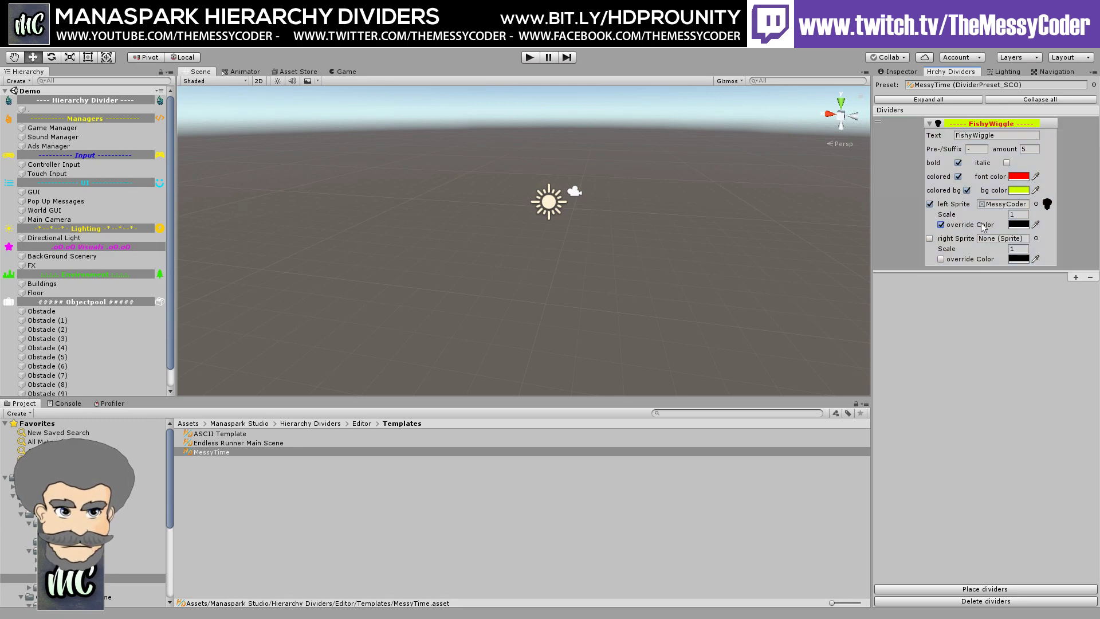
click(1018, 224)
click(941, 226)
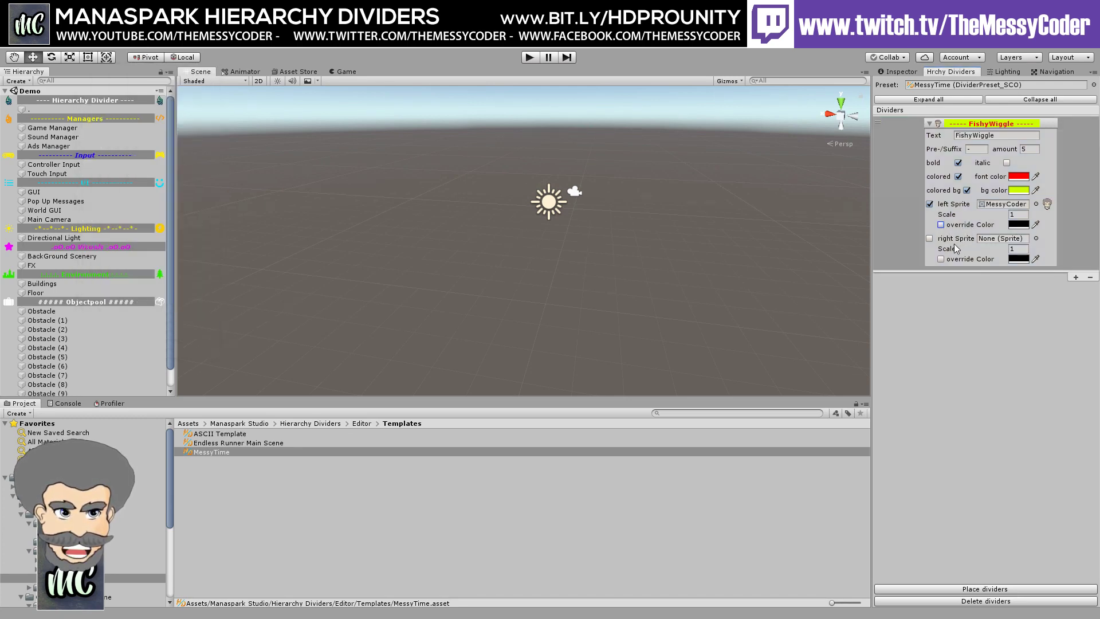
click(930, 239)
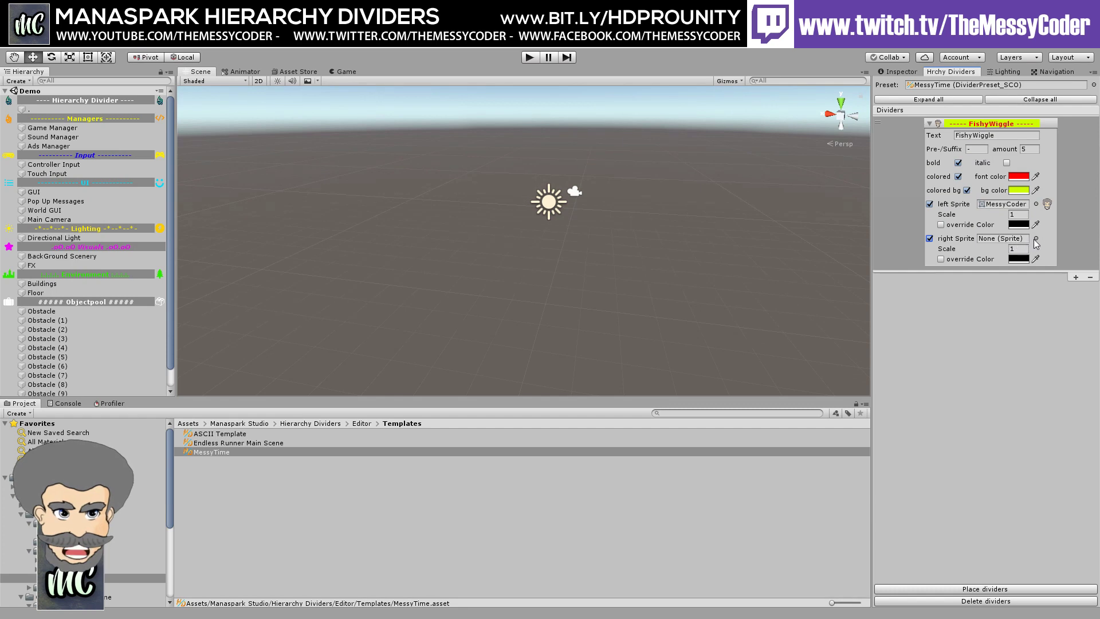
Step: Choose the right sprite icon and tint it blue 097DFF with colour override
click(1036, 239)
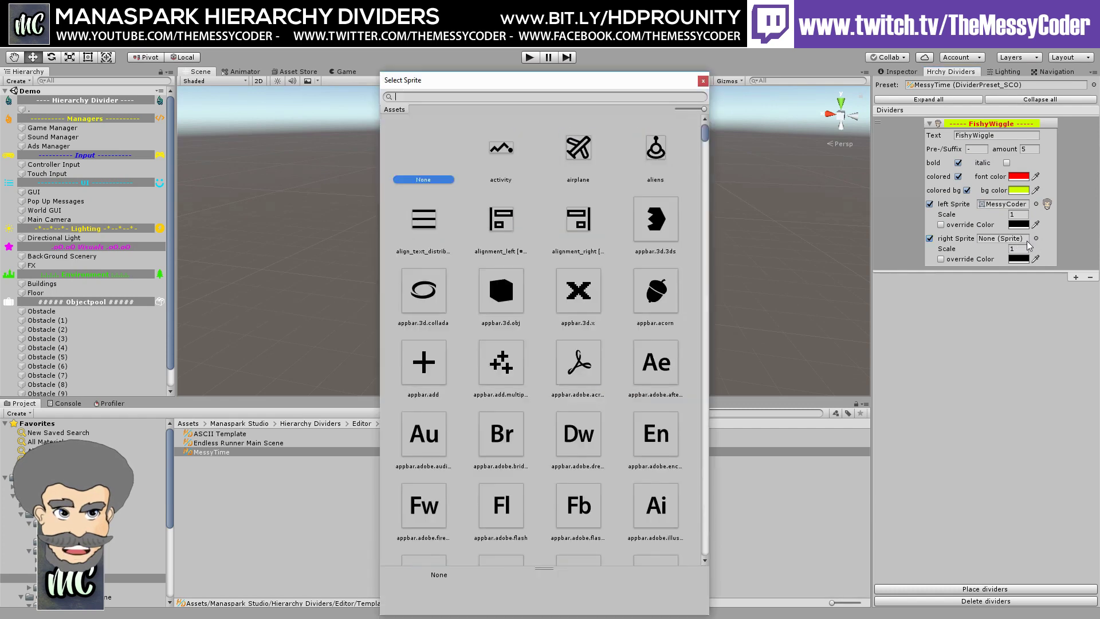
click(651, 298)
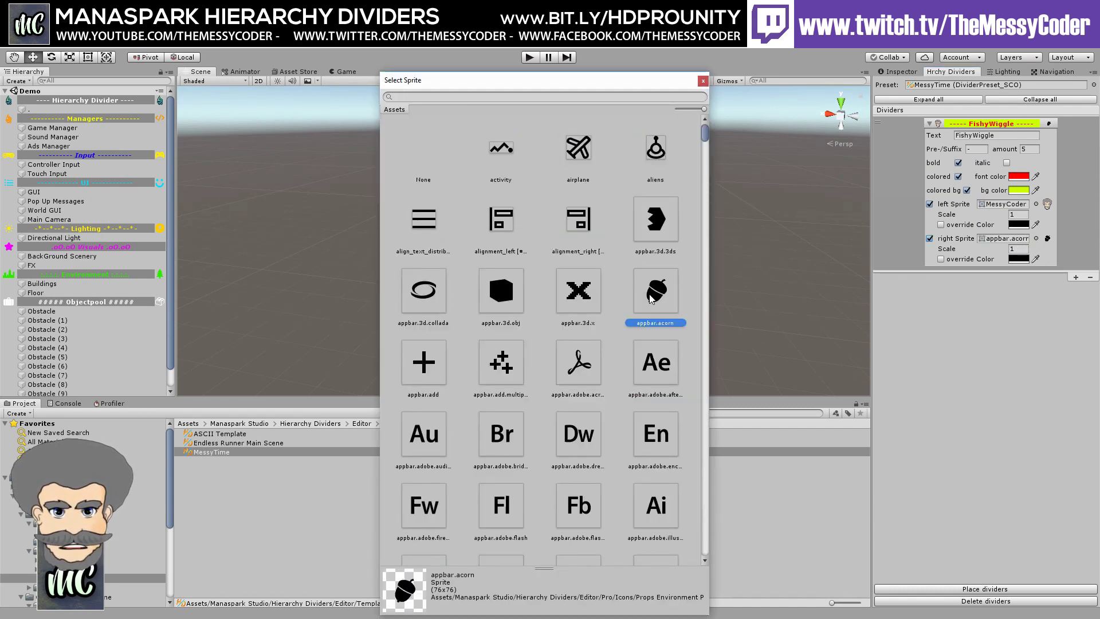
double_click(652, 298)
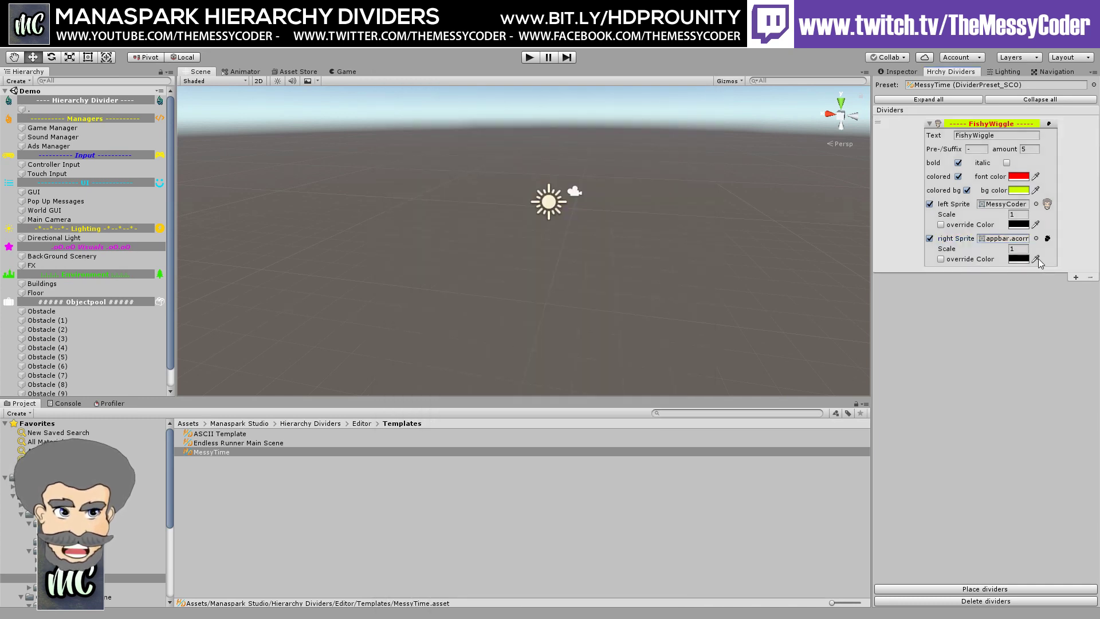
click(940, 260)
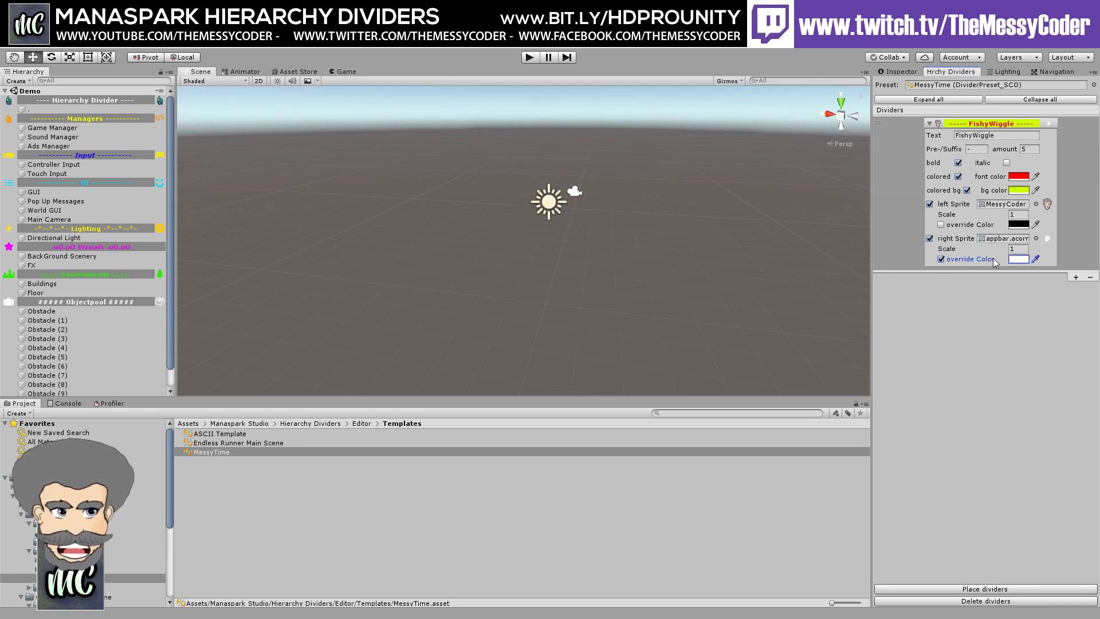
click(1017, 259)
drag(166, 149, 178, 144)
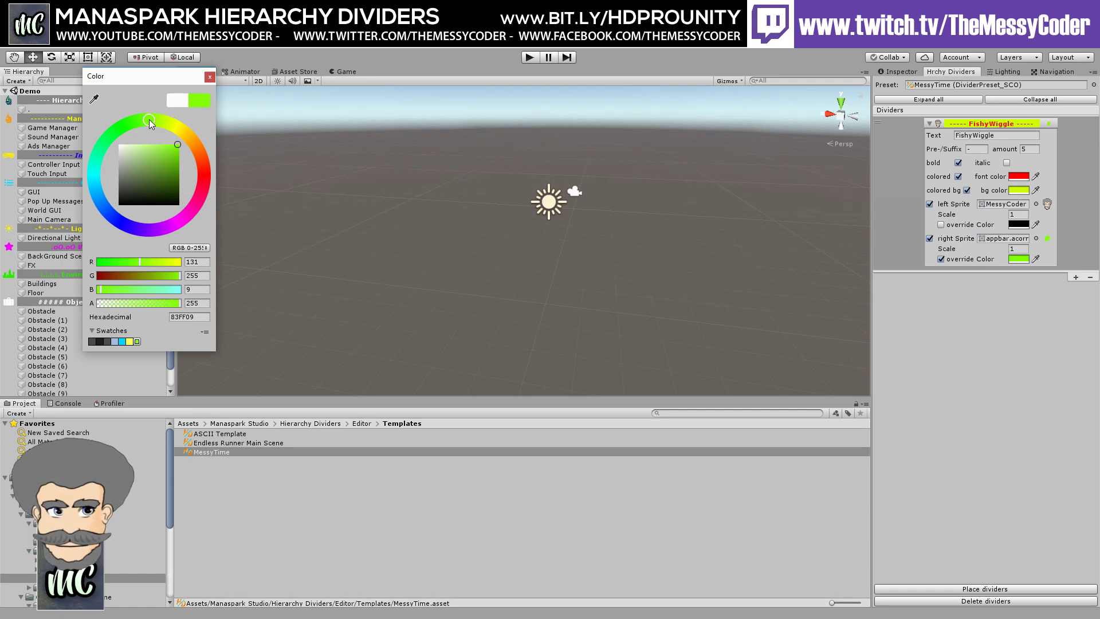
drag(149, 123, 102, 203)
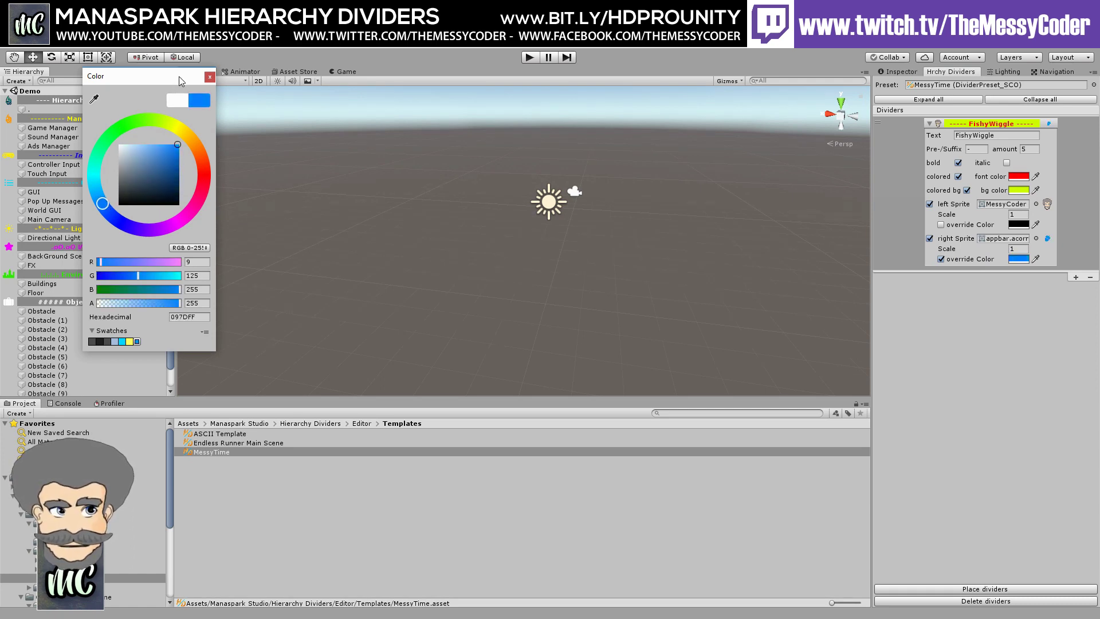
click(210, 76)
Step: Change the left sprite's scale to 1.5, then to 3
click(1010, 215)
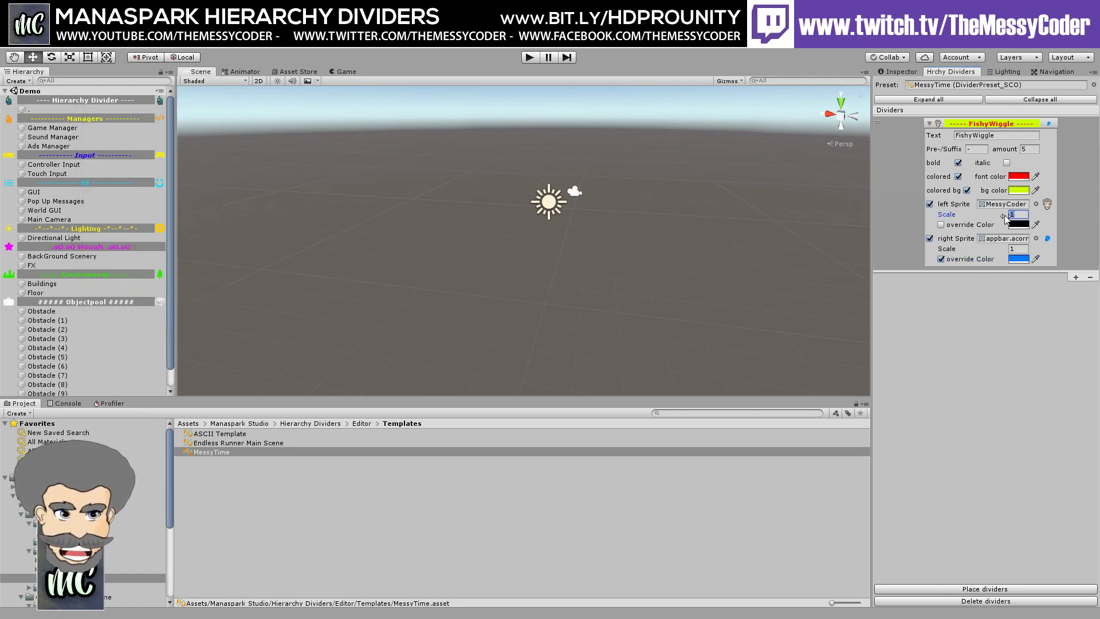
text(1.)
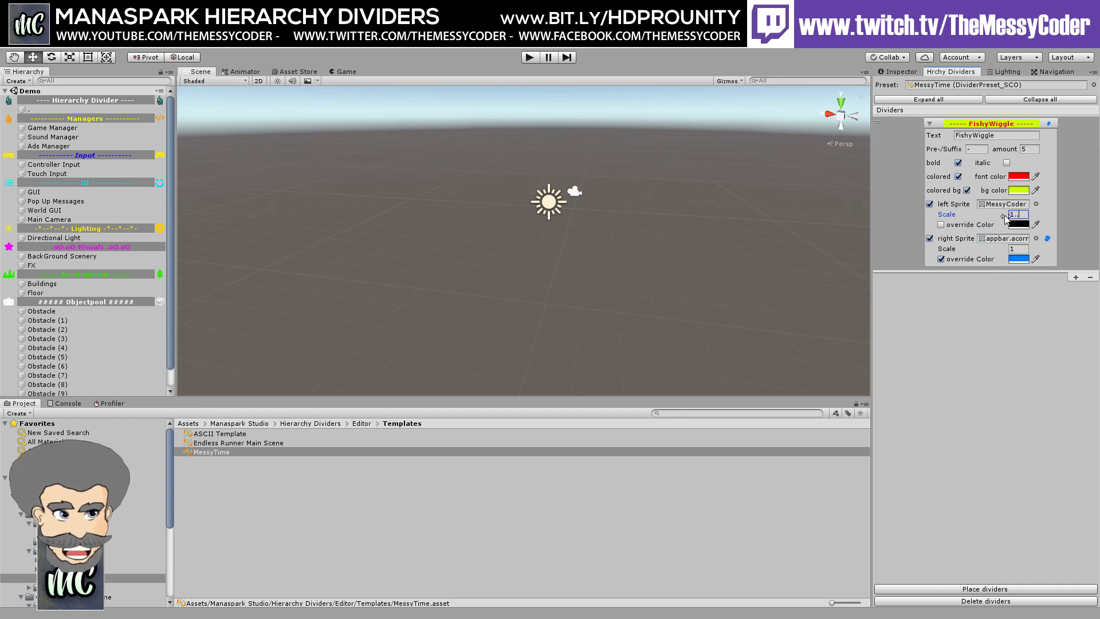
text(5)
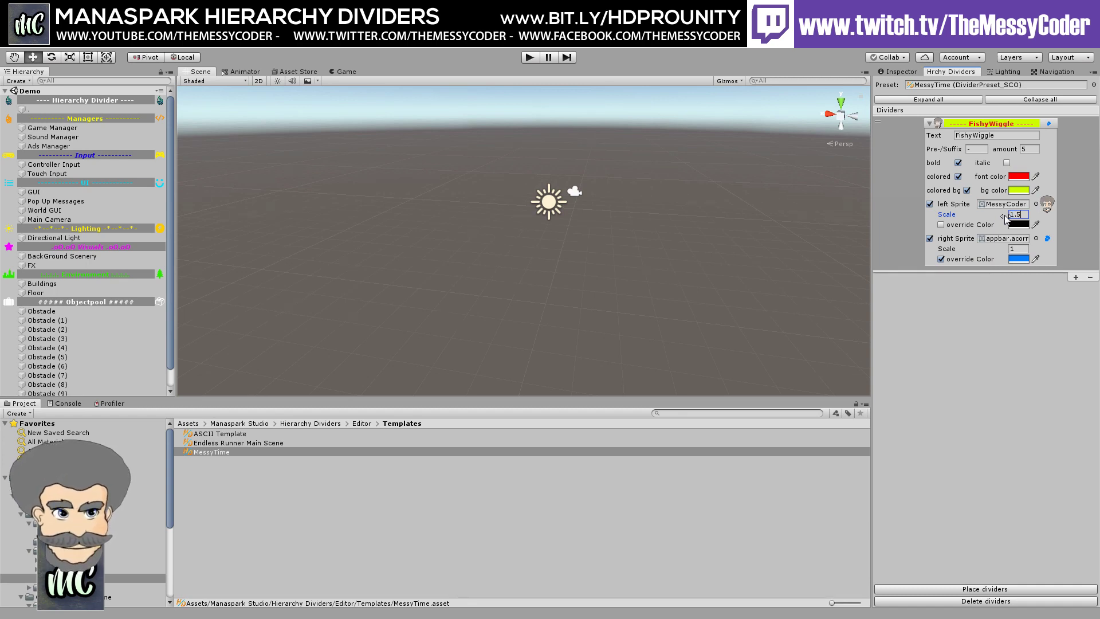
key(Return)
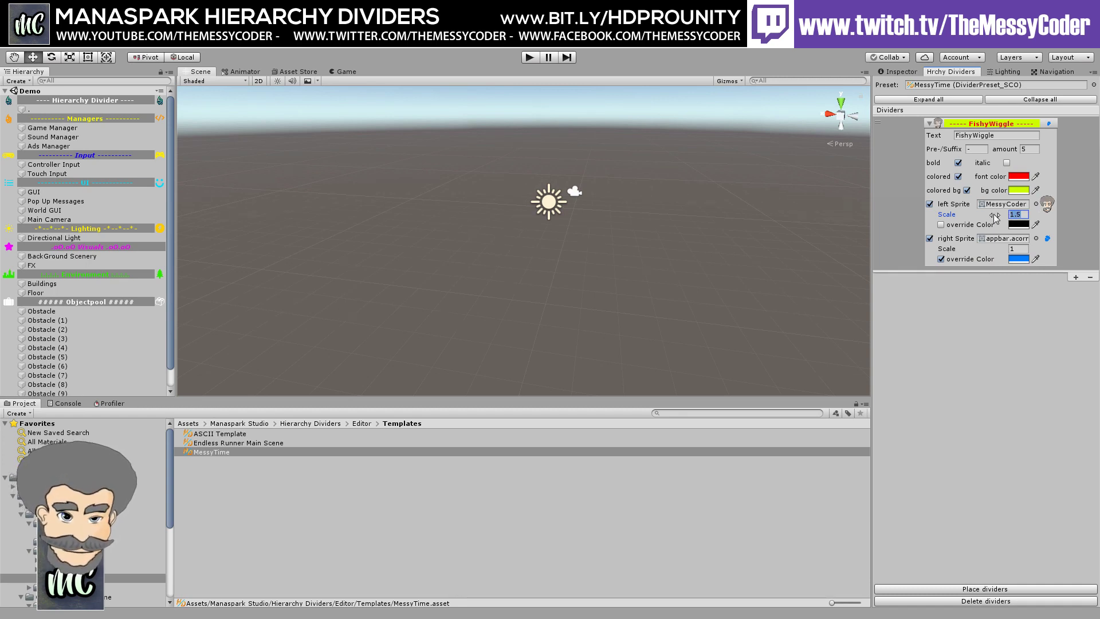
text(3)
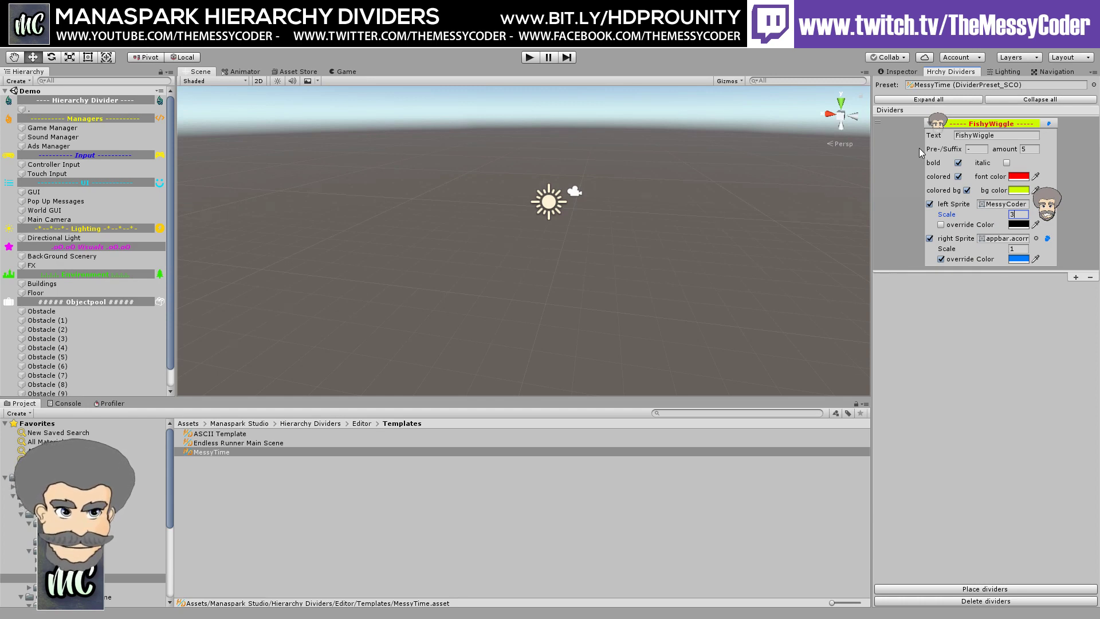
Step: Commit the left sprite scale of 3 and collapse the FishyWiggle divider entry
click(1067, 174)
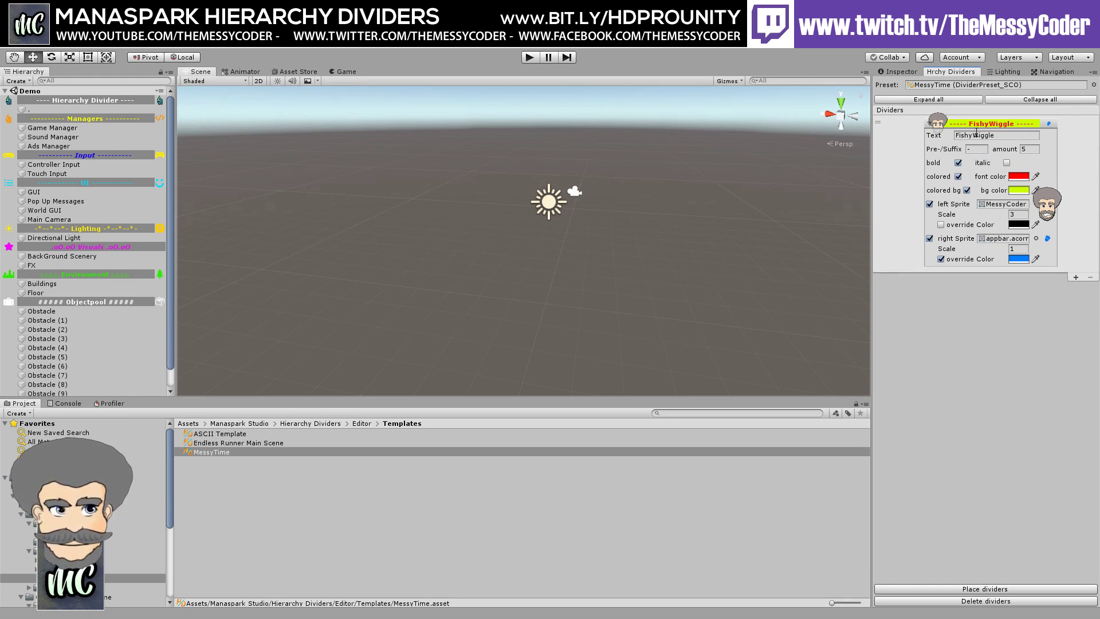
click(931, 124)
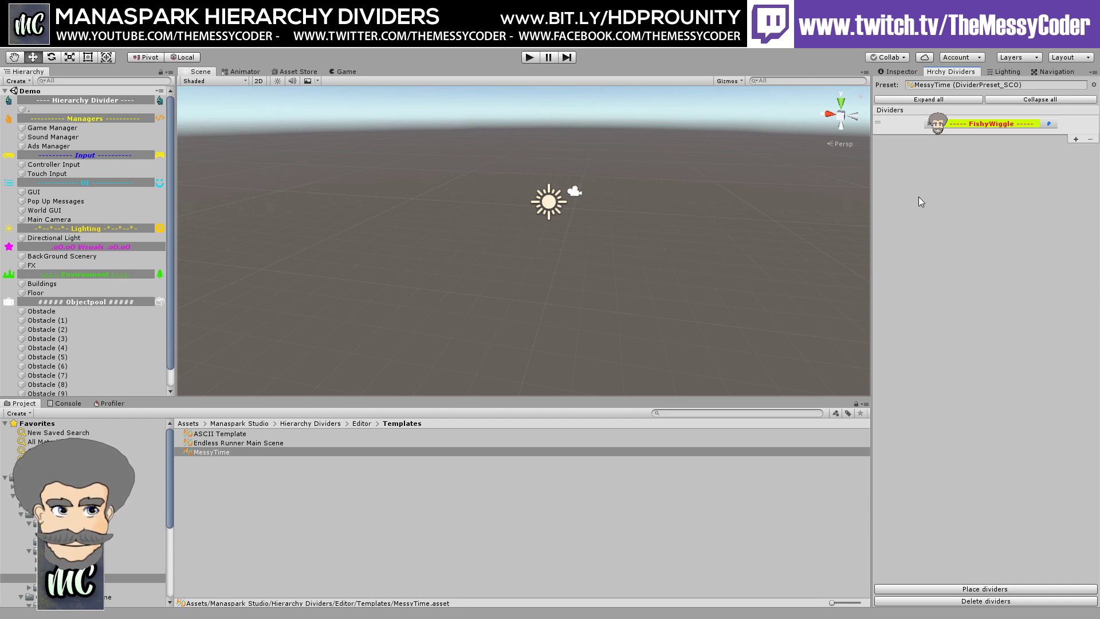
click(930, 125)
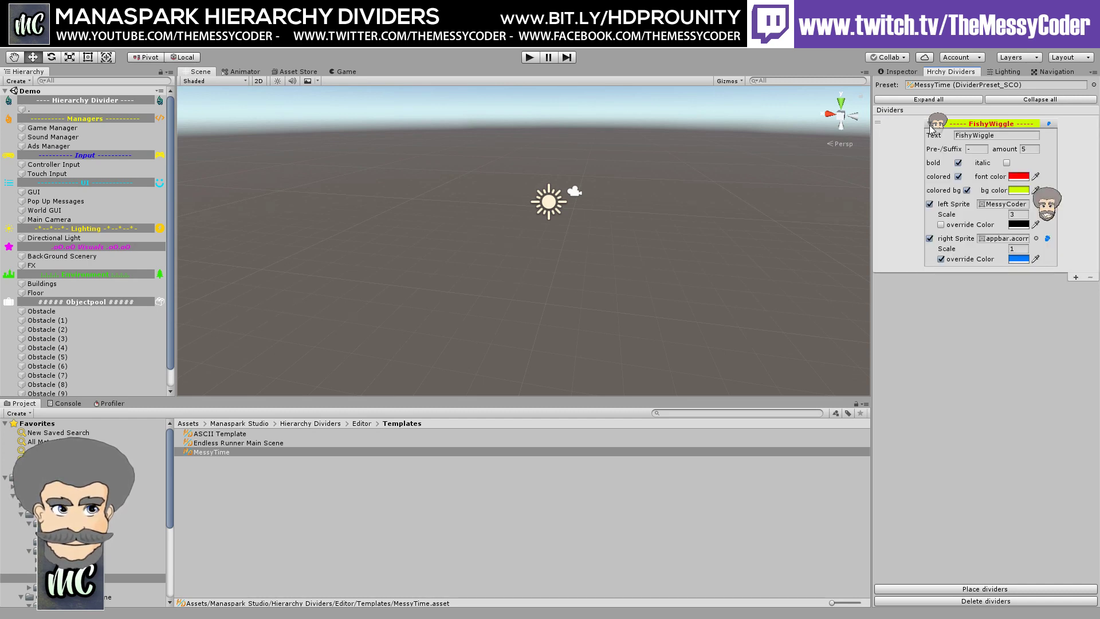
click(931, 128)
click(930, 128)
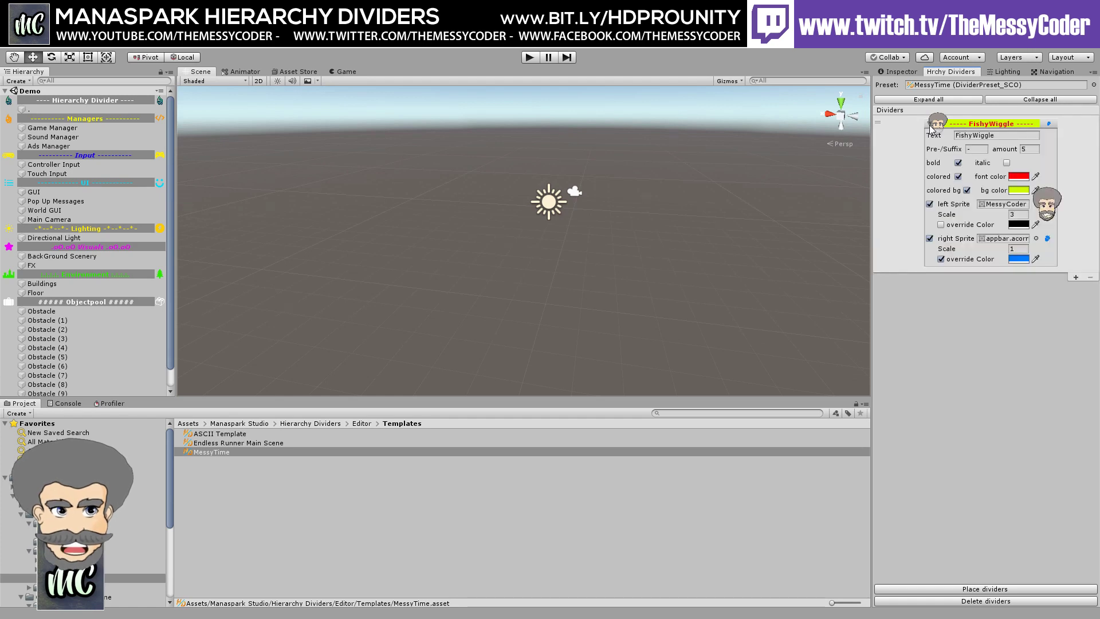
click(931, 127)
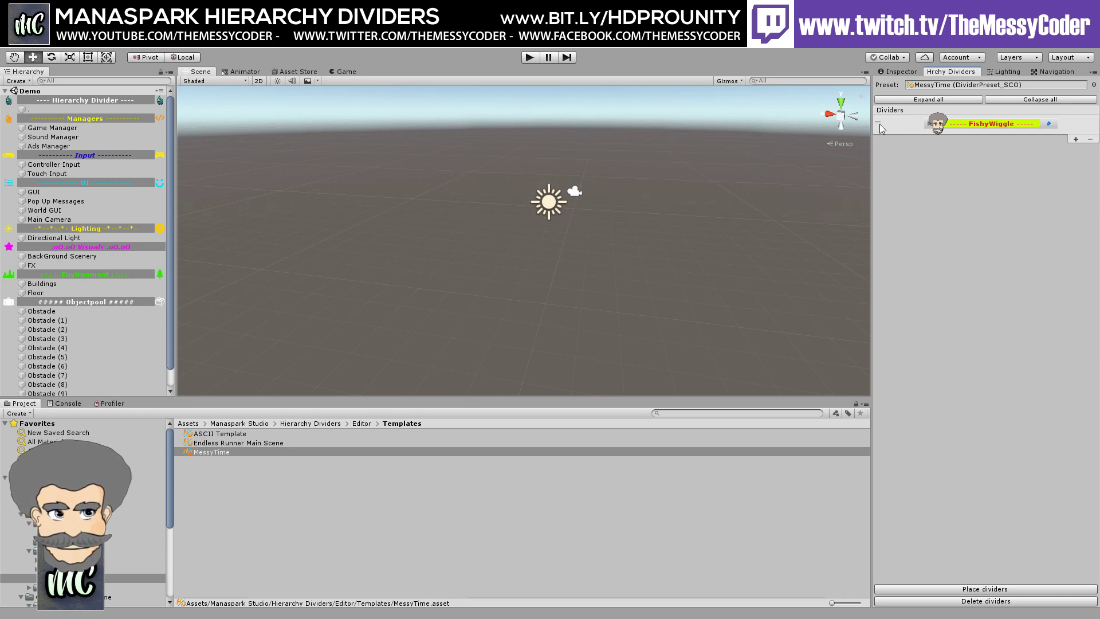
Step: Inspect the existing Hierarchy Divider object, opening and dismissing its context menu
click(105, 101)
right_click(106, 100)
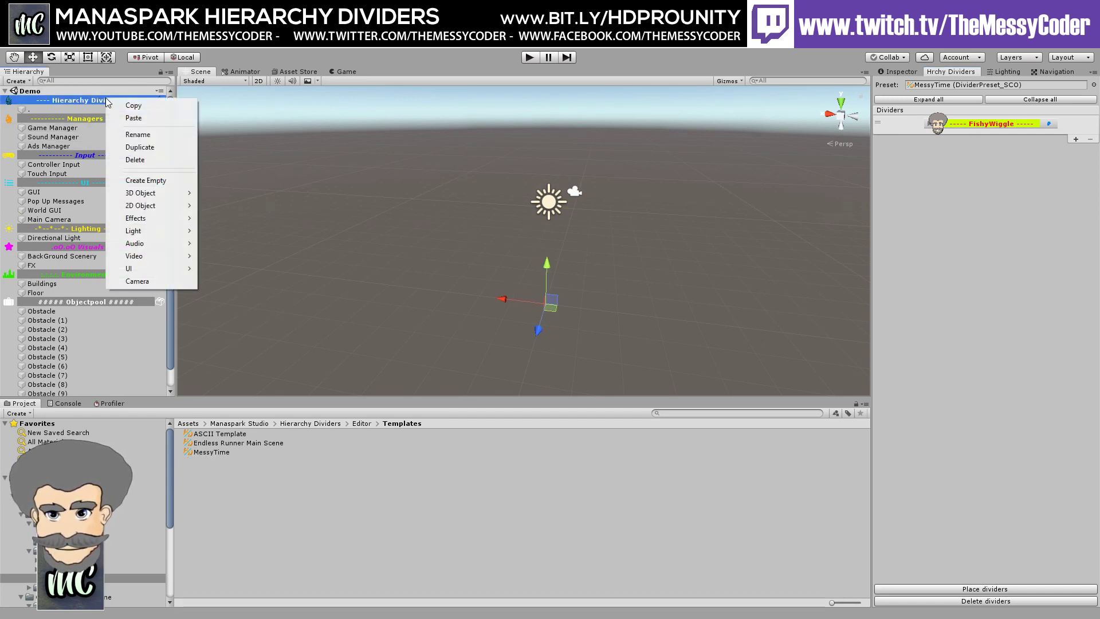
click(96, 99)
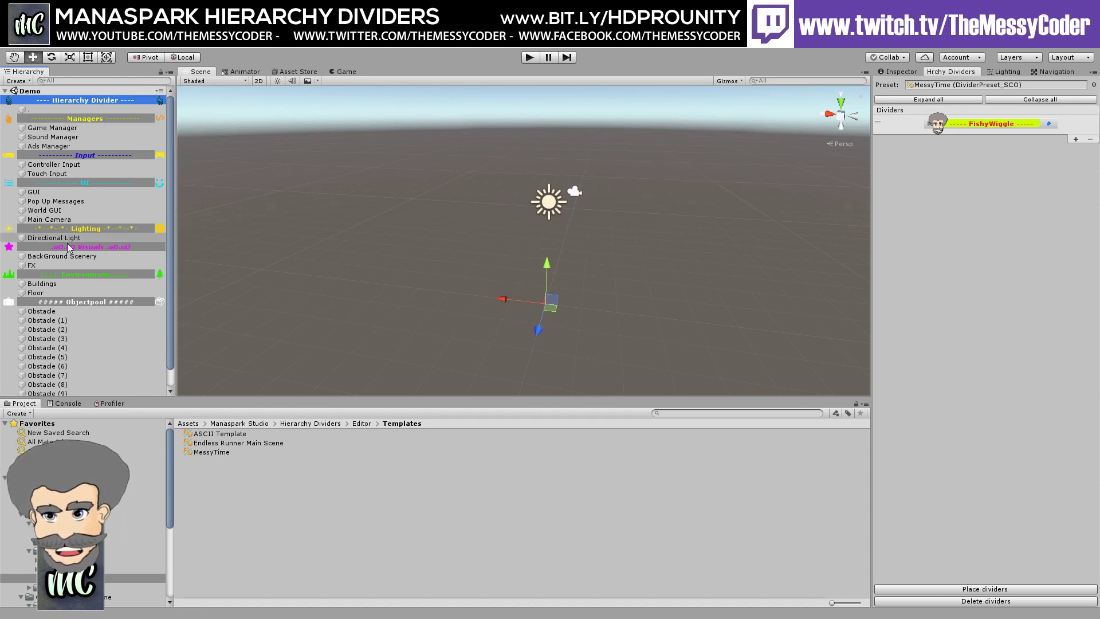
scroll(67, 243, down, 1)
scroll(74, 245, up, 1)
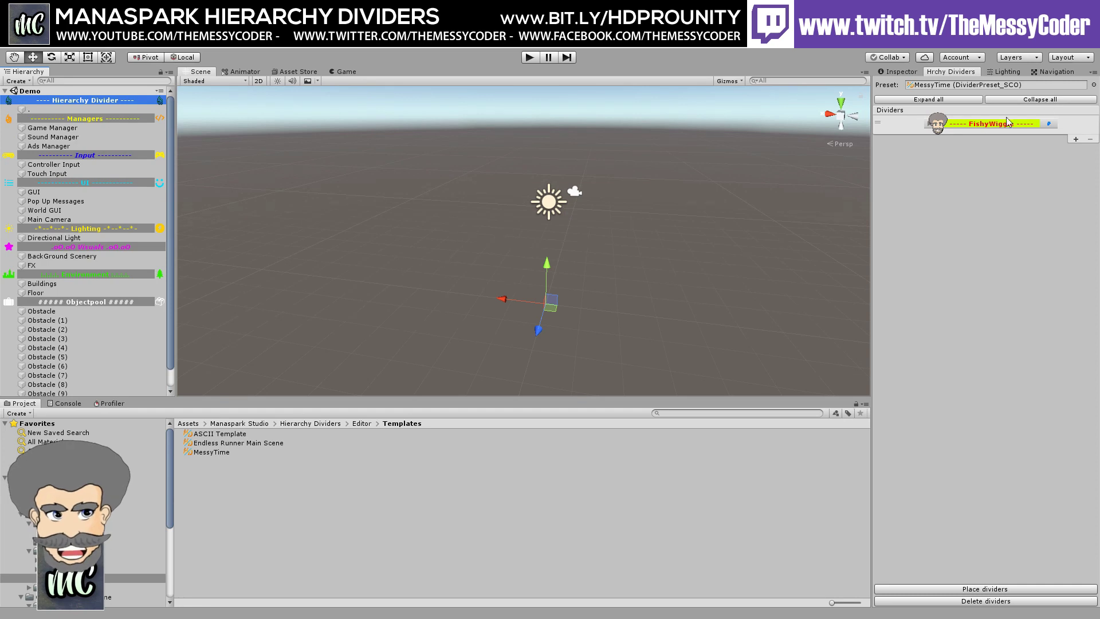
click(46, 109)
click(68, 102)
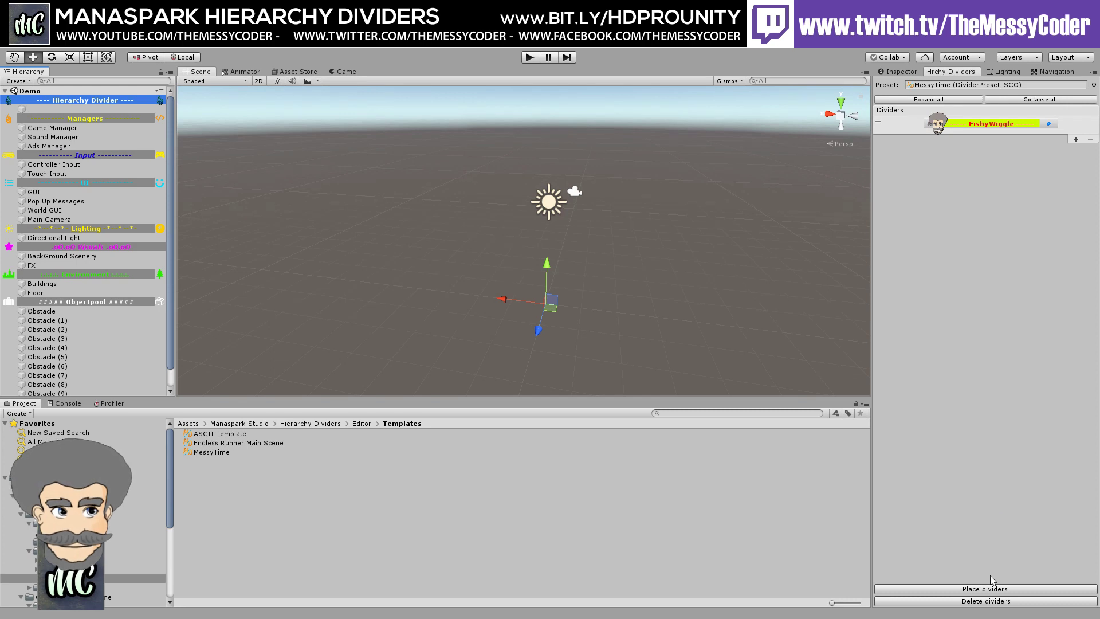
Step: Place the preset's dividers, replacing existing ones, and move FishyWiggle above Game Manager
click(984, 589)
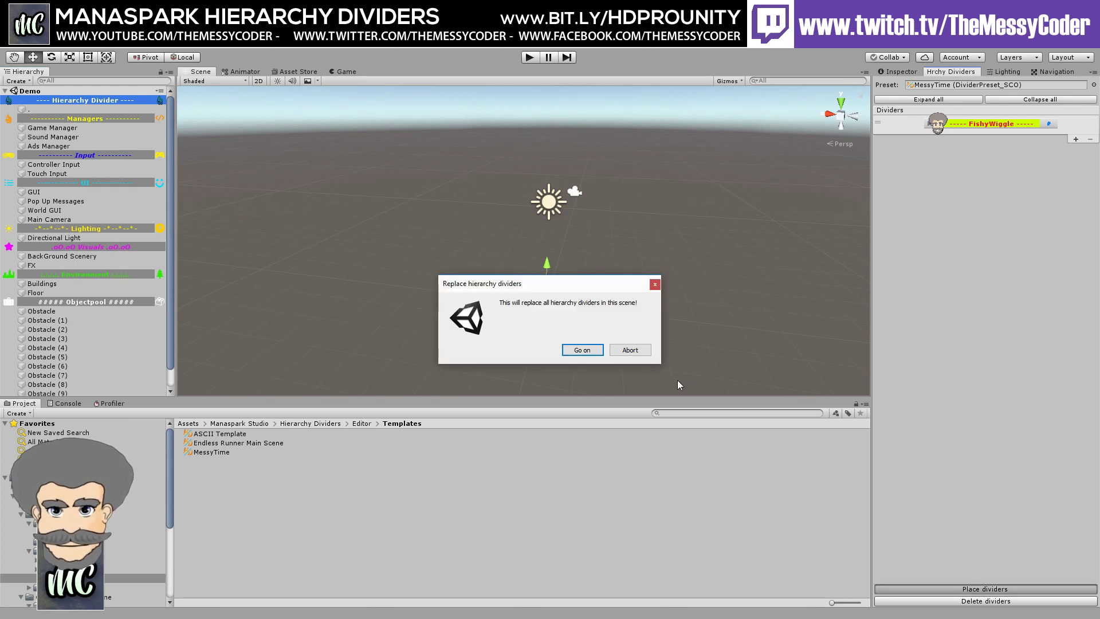
click(583, 351)
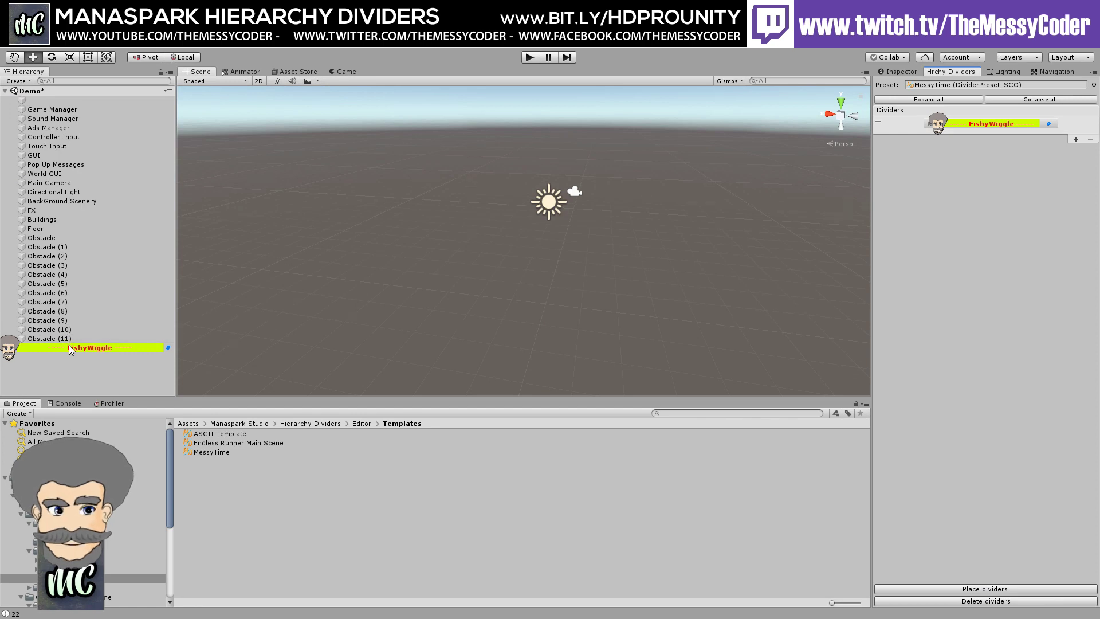
drag(69, 348, 76, 106)
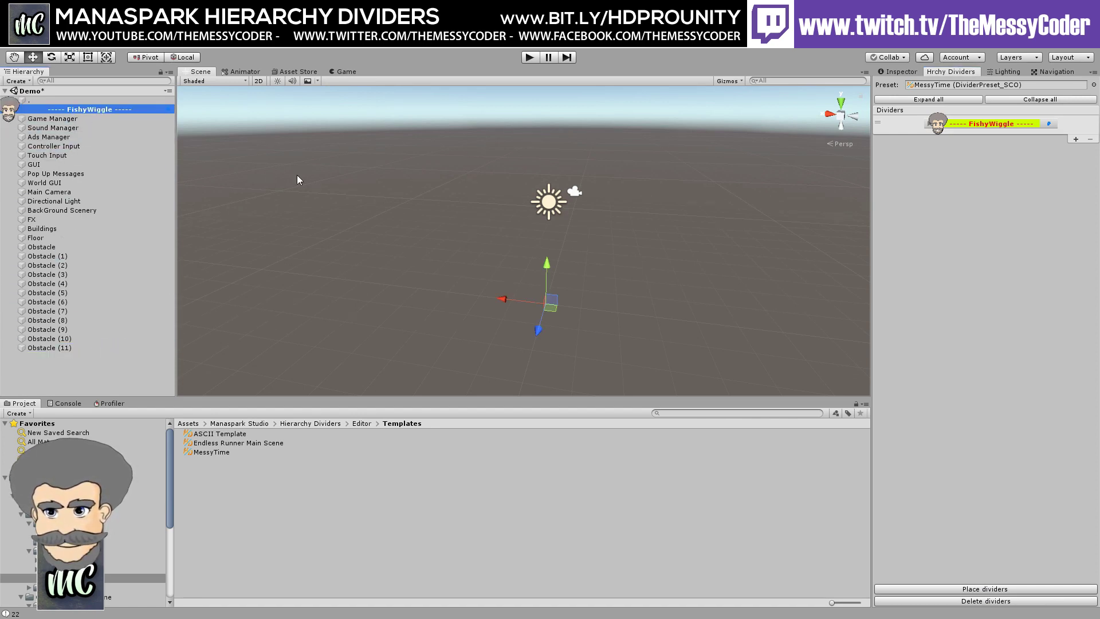
Step: Select Sound Manager, Controller Input and the FishyWiggle divider to compare its appearance
click(121, 128)
click(110, 108)
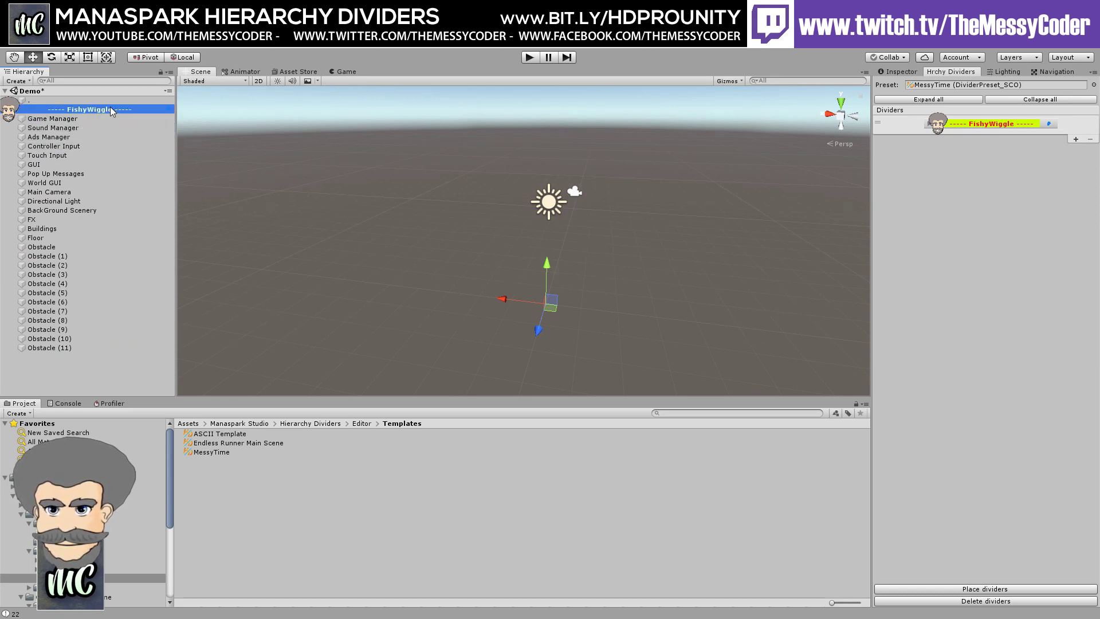
click(110, 130)
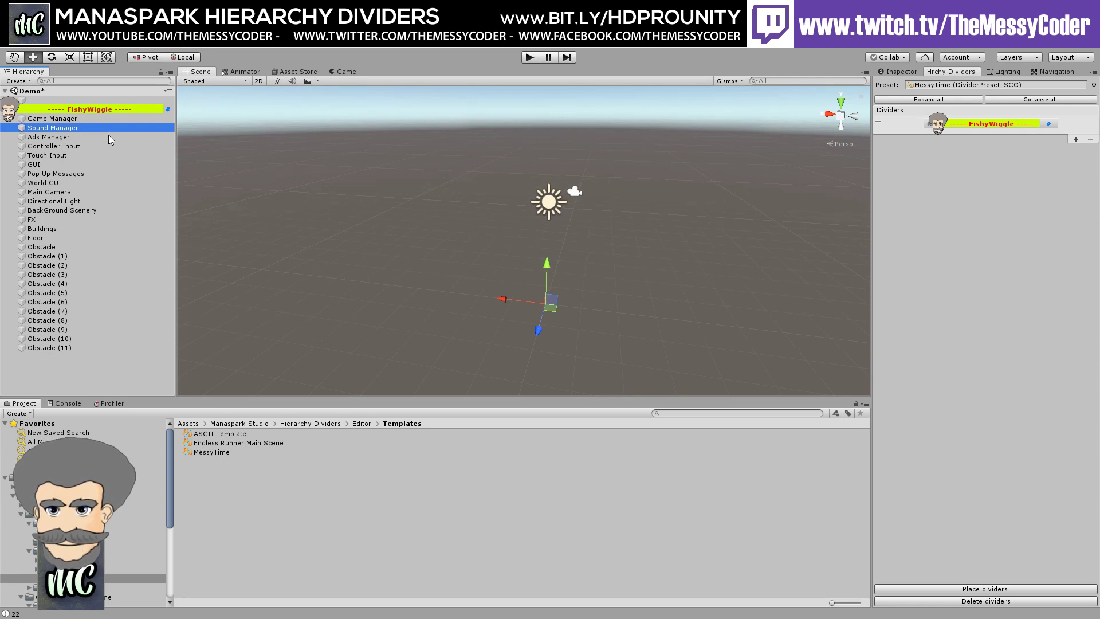
click(99, 145)
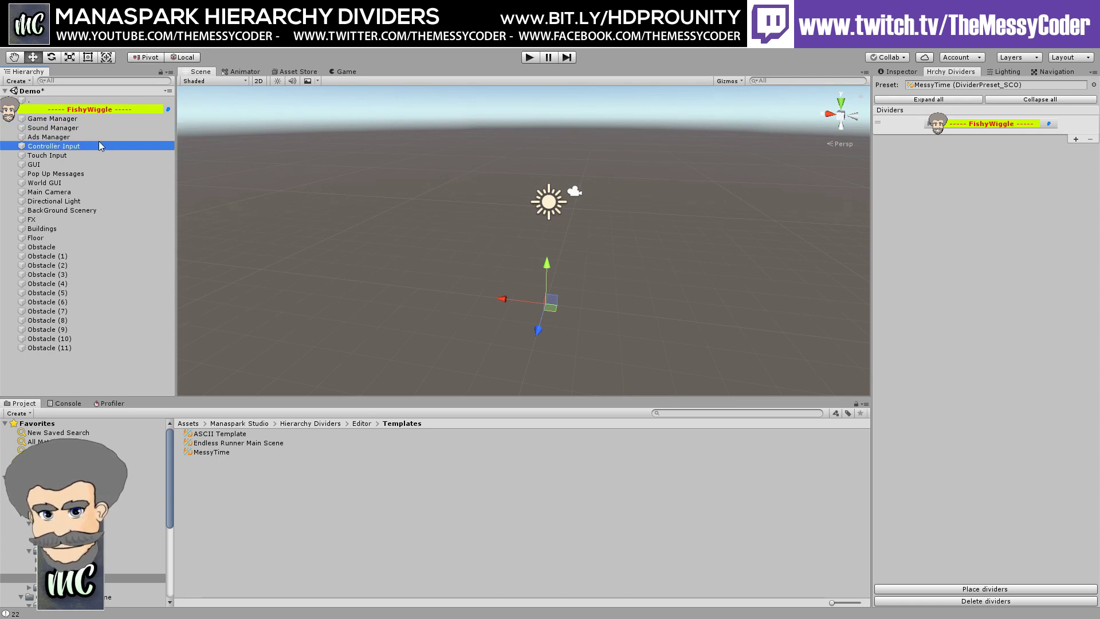
click(95, 111)
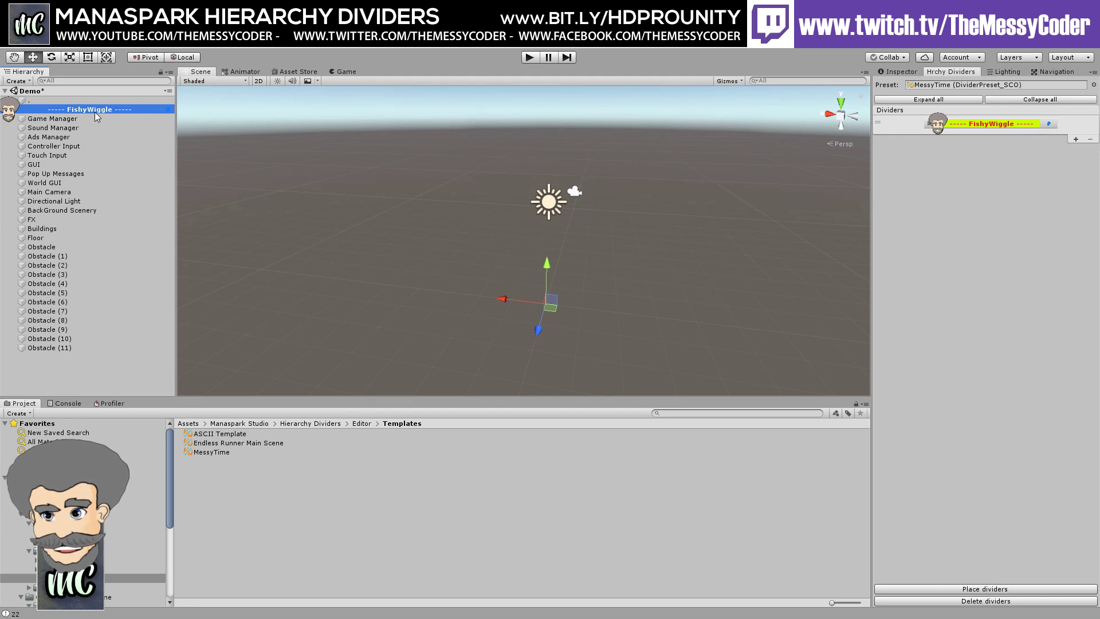
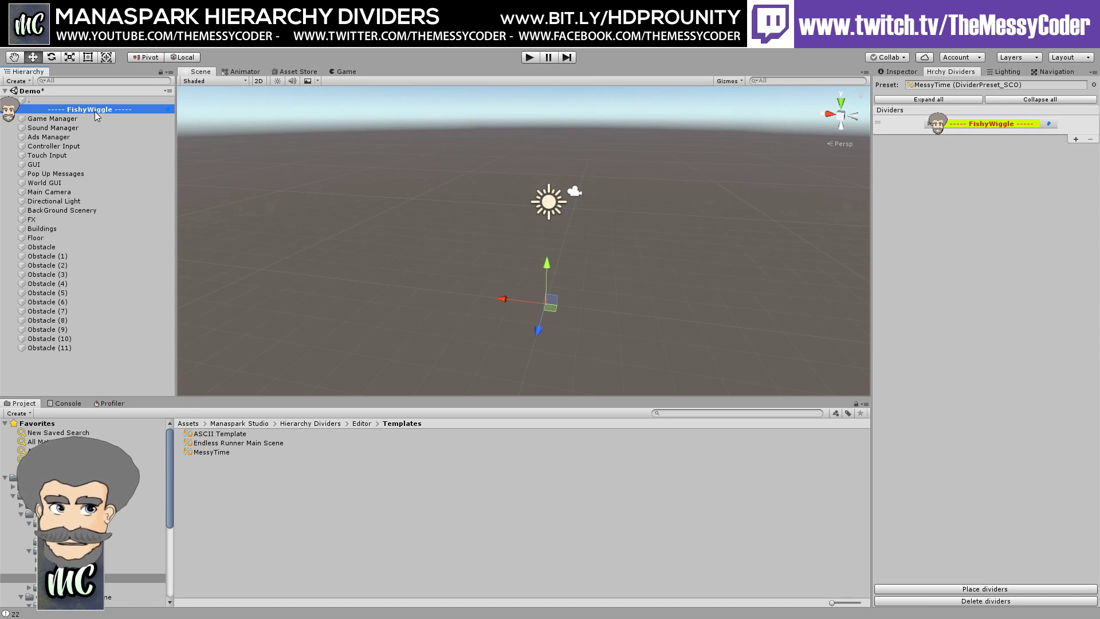
Step: Expand the FishyWiggle divider entry to show its text, pre/suffix, amount, colour and sprite settings
click(930, 127)
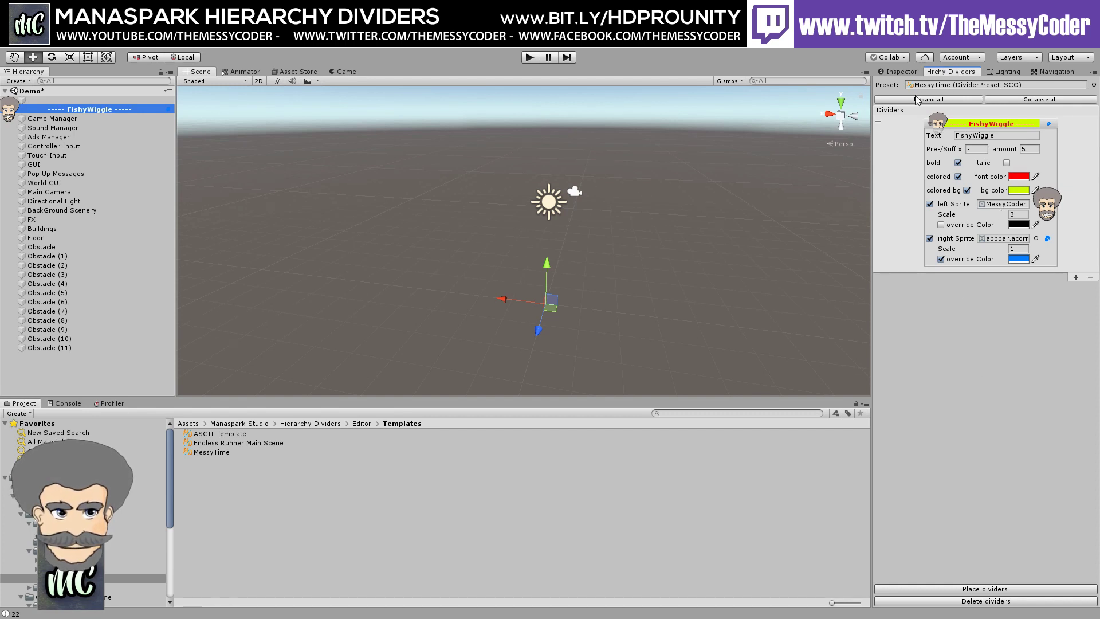
Step: Try ! and :) as the FishyWiggle prefix/suffix with repeat amount 2, then clear the symbol
click(973, 150)
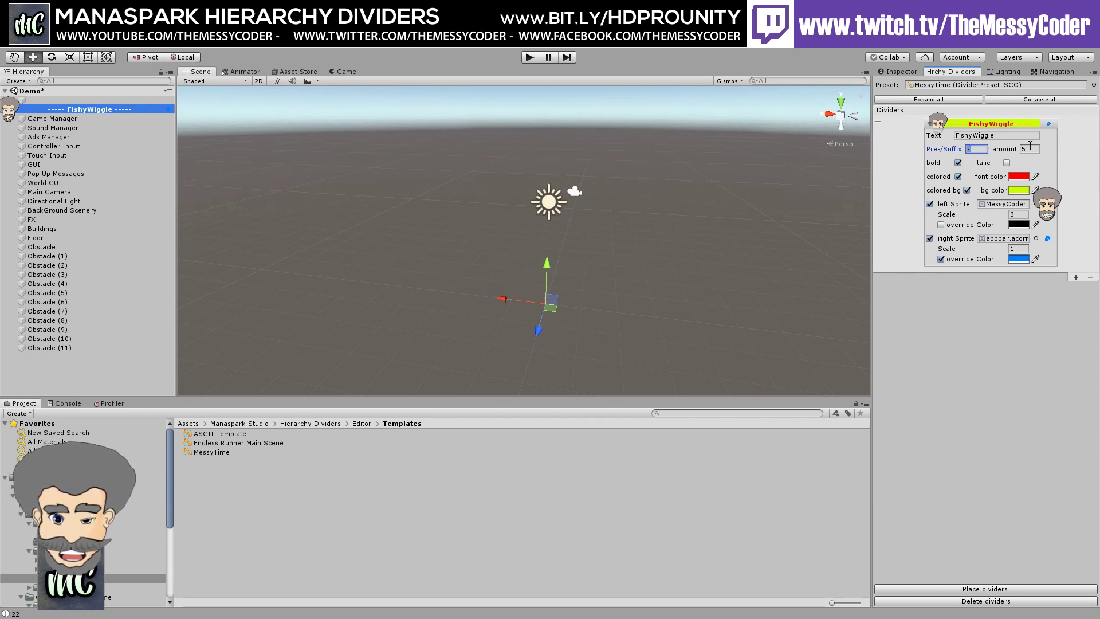
text(!)
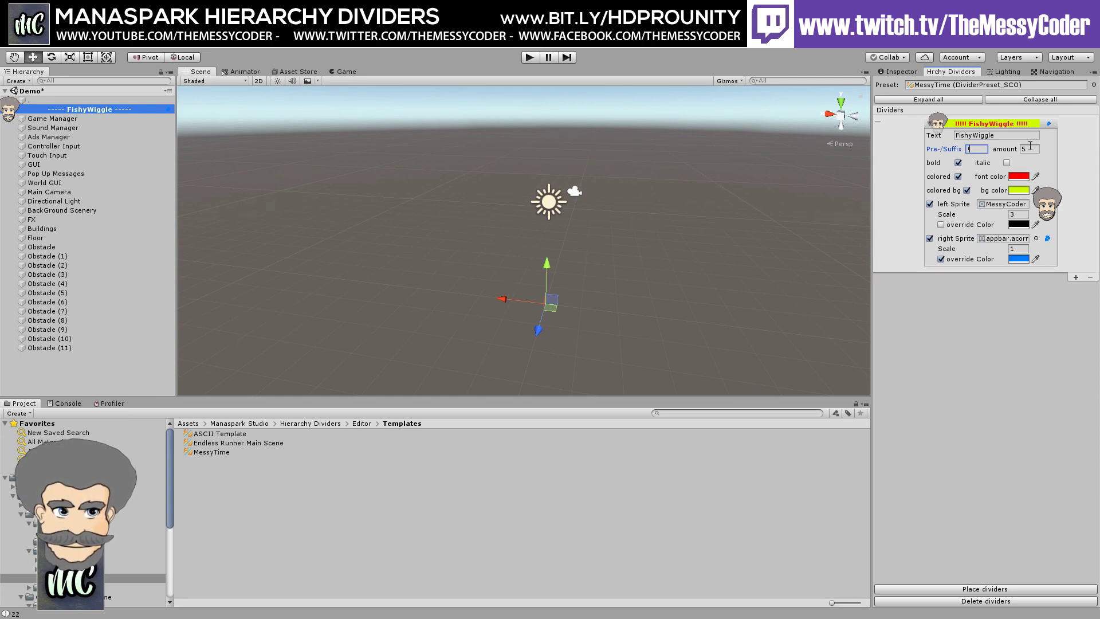
click(1030, 148)
text(2)
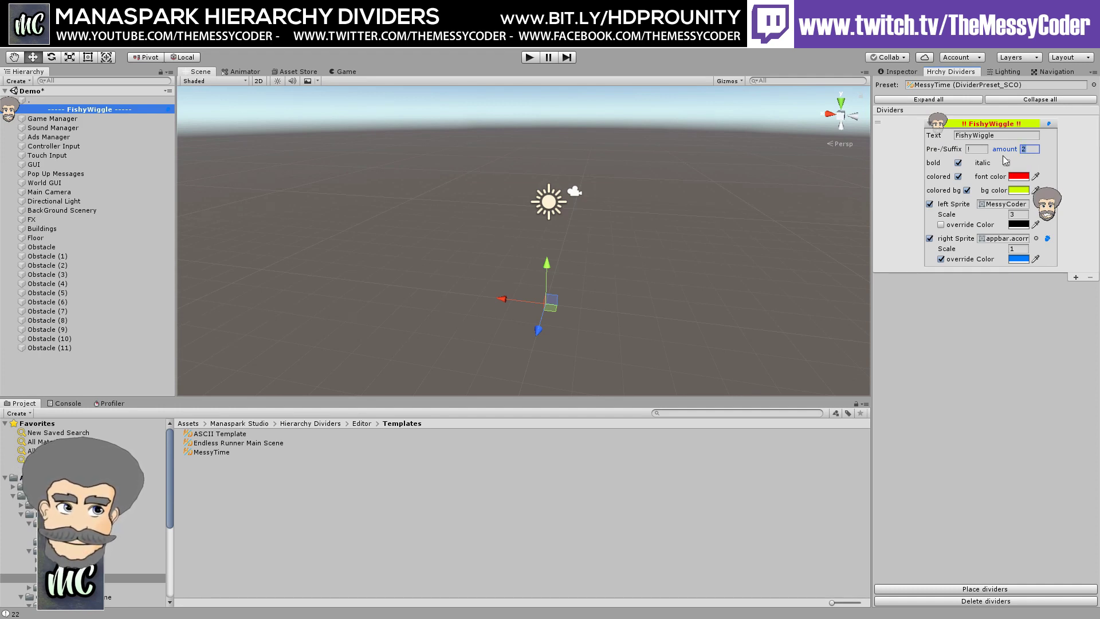
click(979, 151)
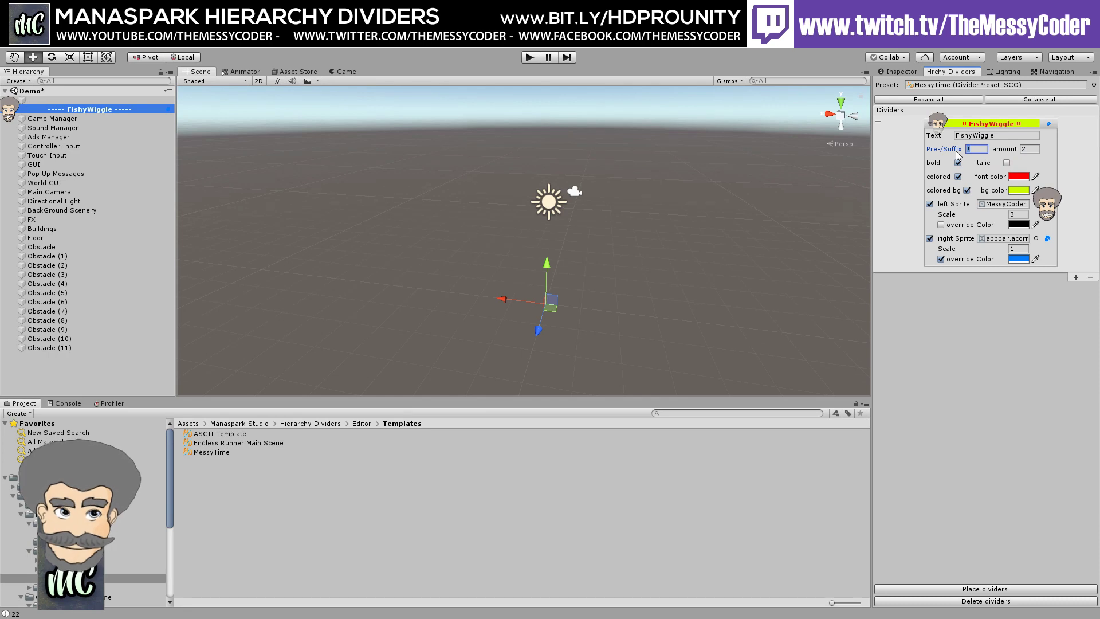
text(:))
key(BackSpace)
key(BackSpace)
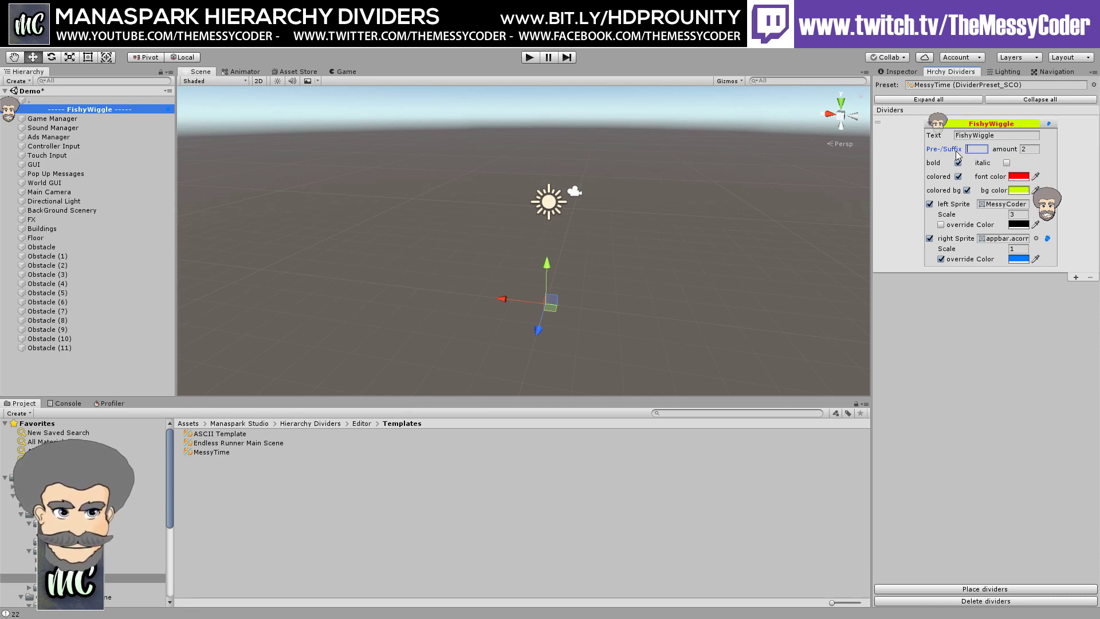
key(alt)
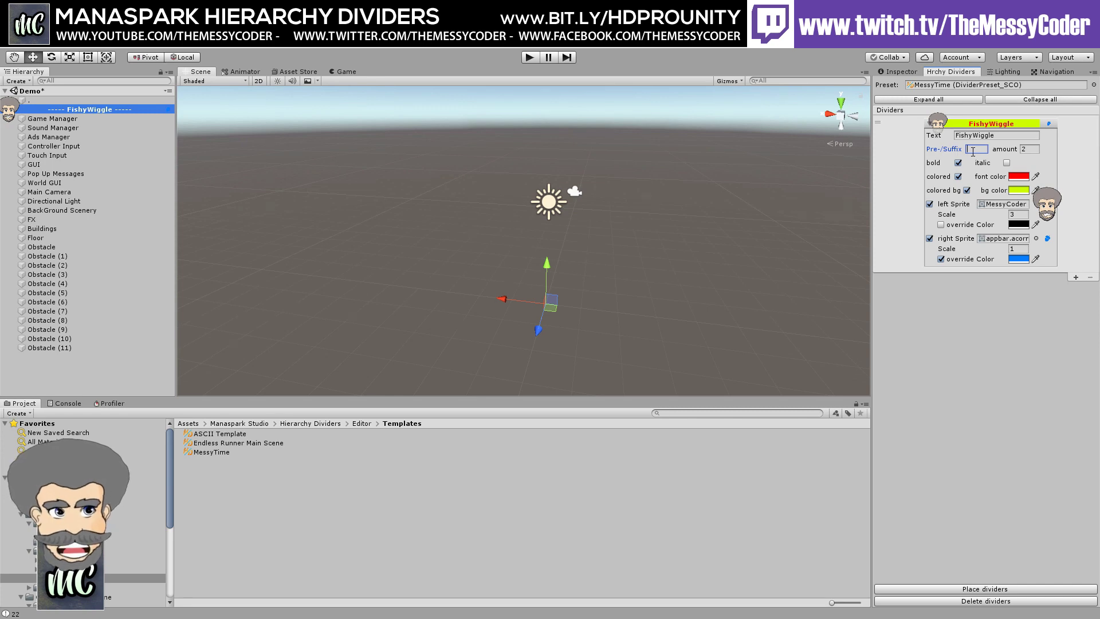
key(alt)
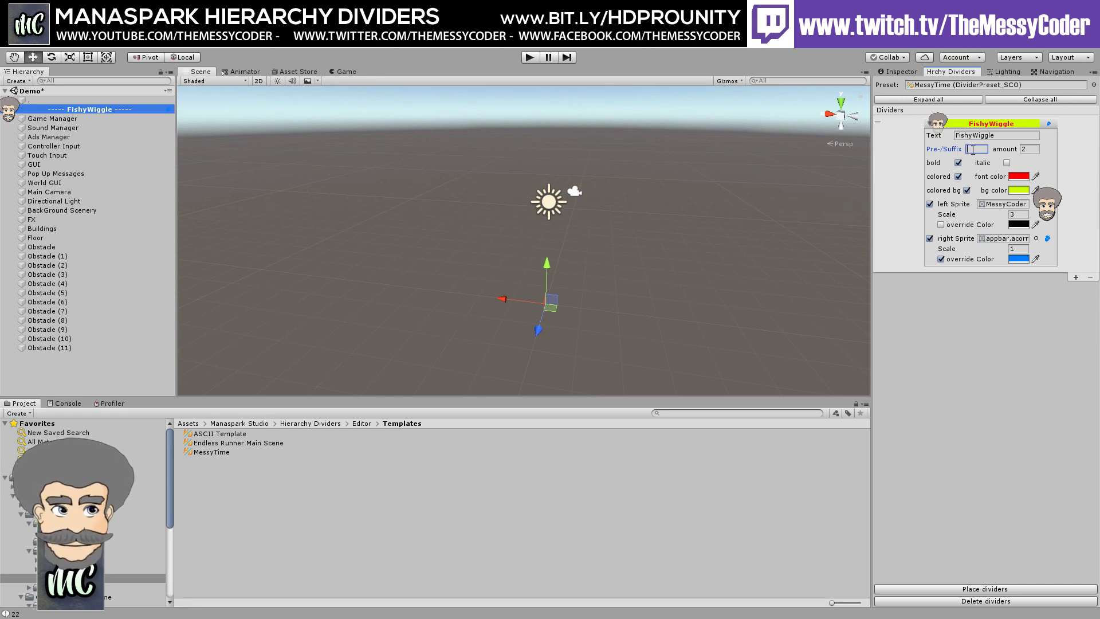
Step: Set the prefix/suffix to ? repeated 3 times so it reads ??? FishyWiggle ???
click(1025, 148)
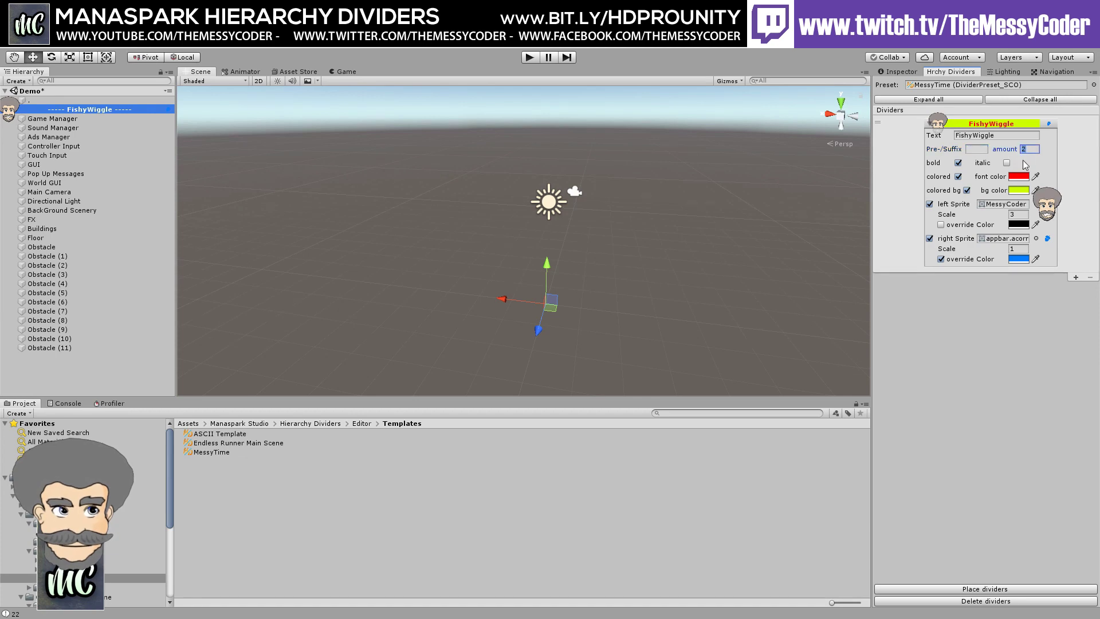
text(100)
click(983, 148)
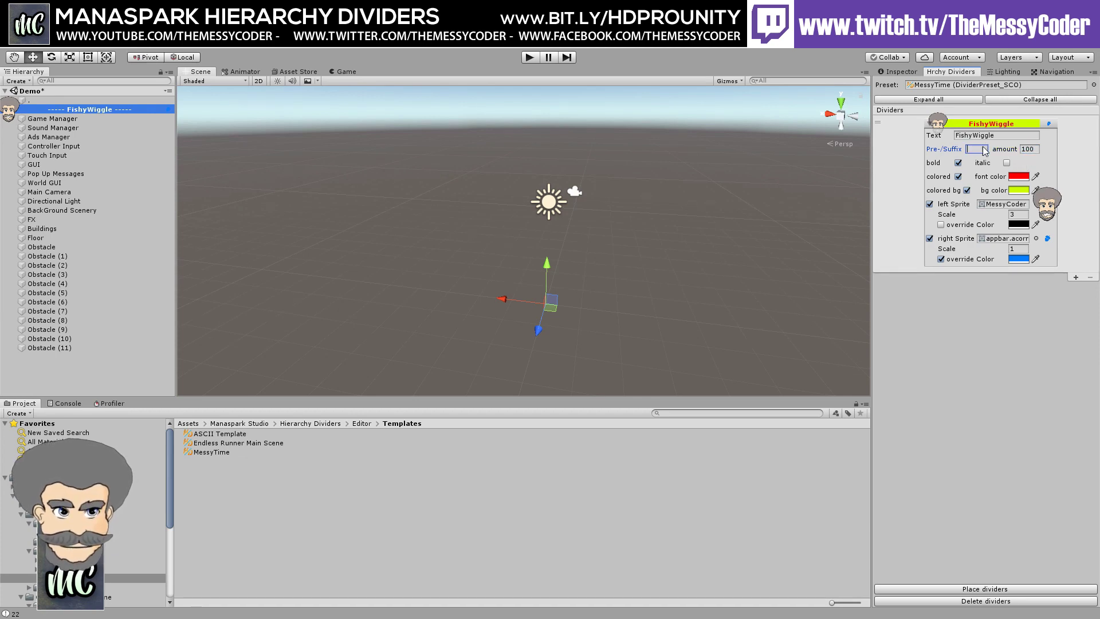
text(?)
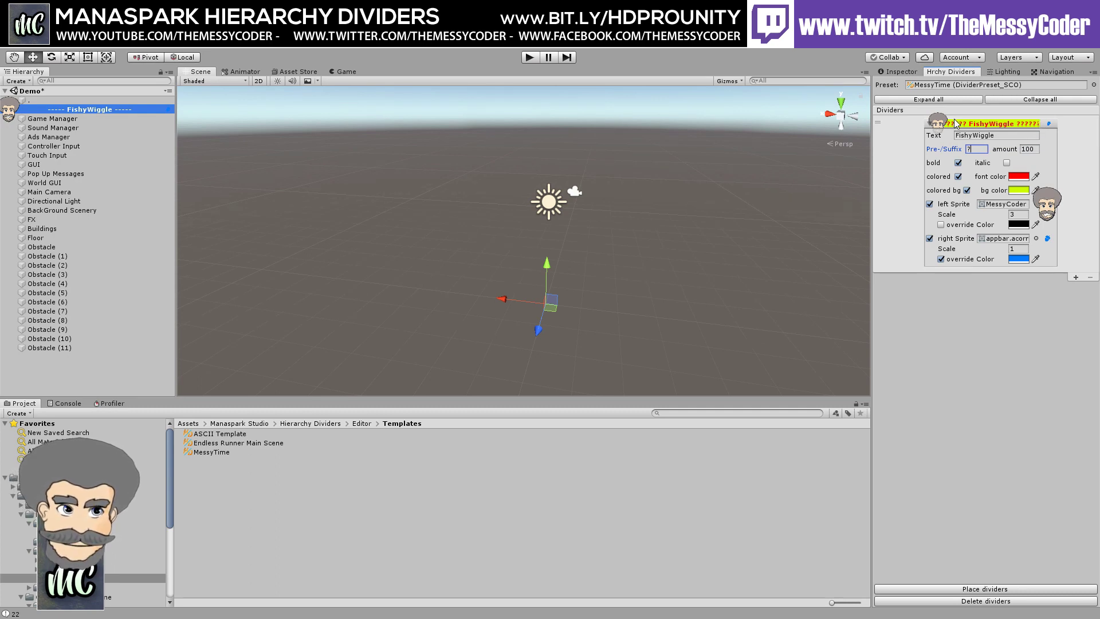
click(1026, 149)
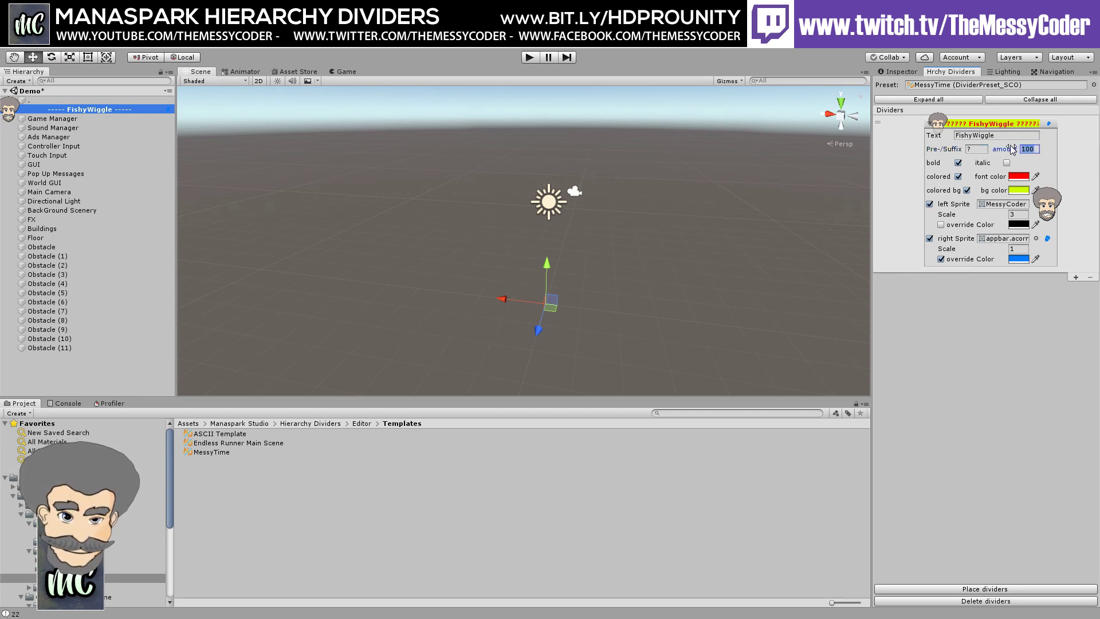
text(3)
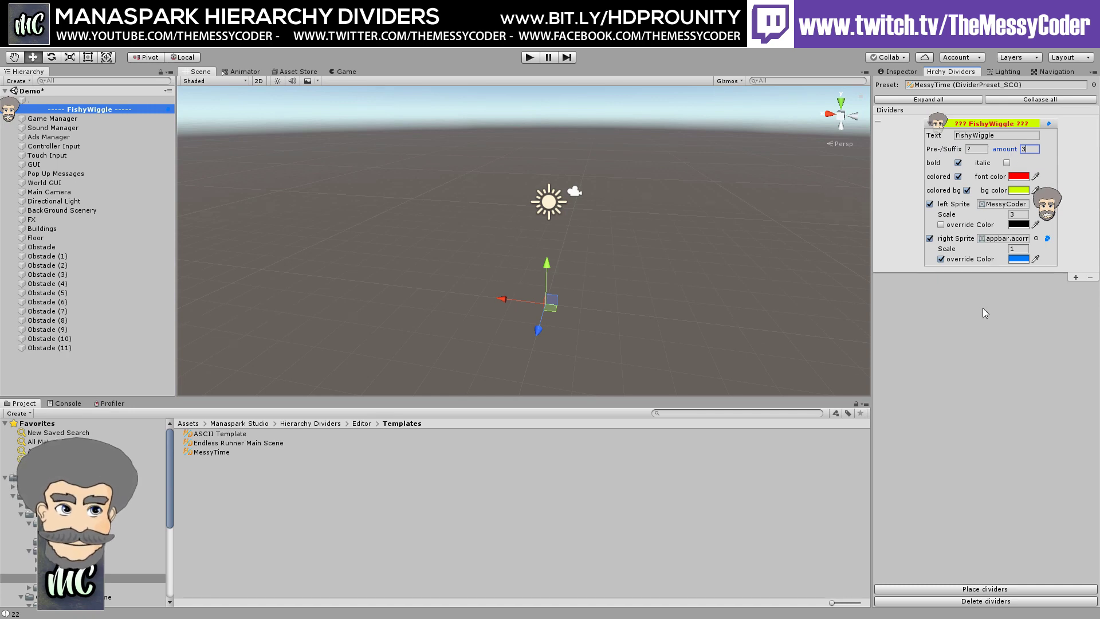
Step: Add a second divider with prefix/suffix ! and text Potato
click(1076, 277)
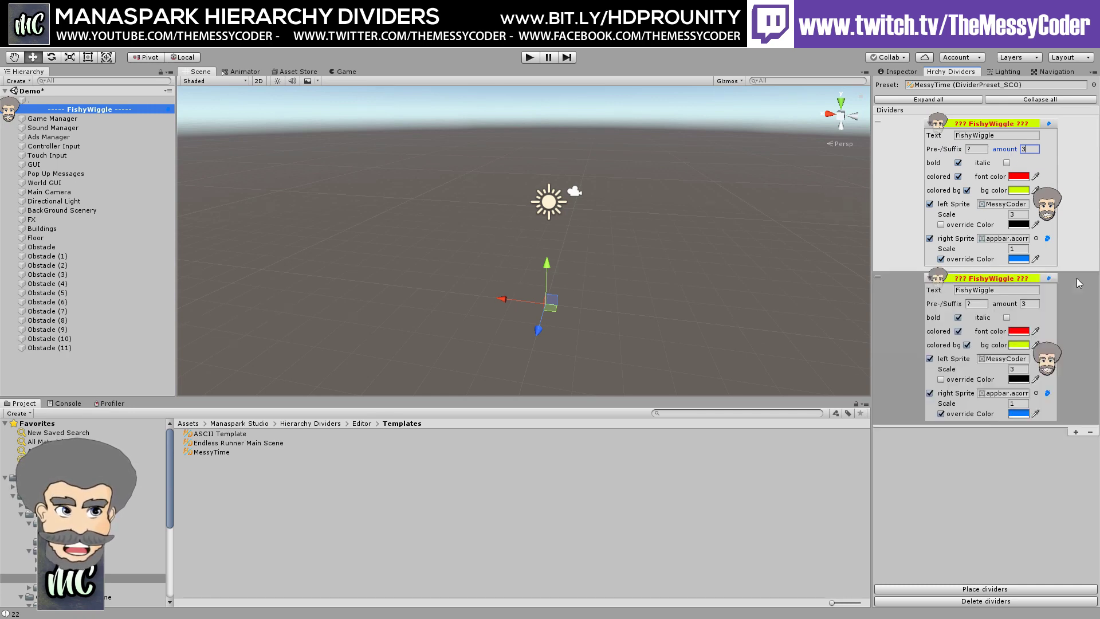
click(977, 302)
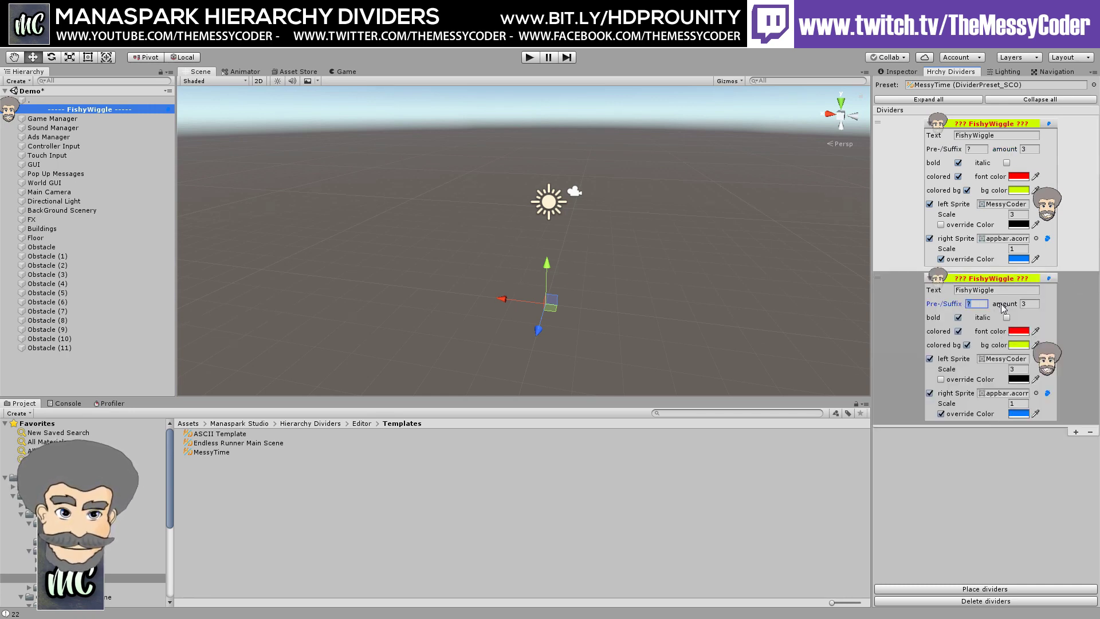
text(!)
drag(997, 290, 934, 295)
text(Pota)
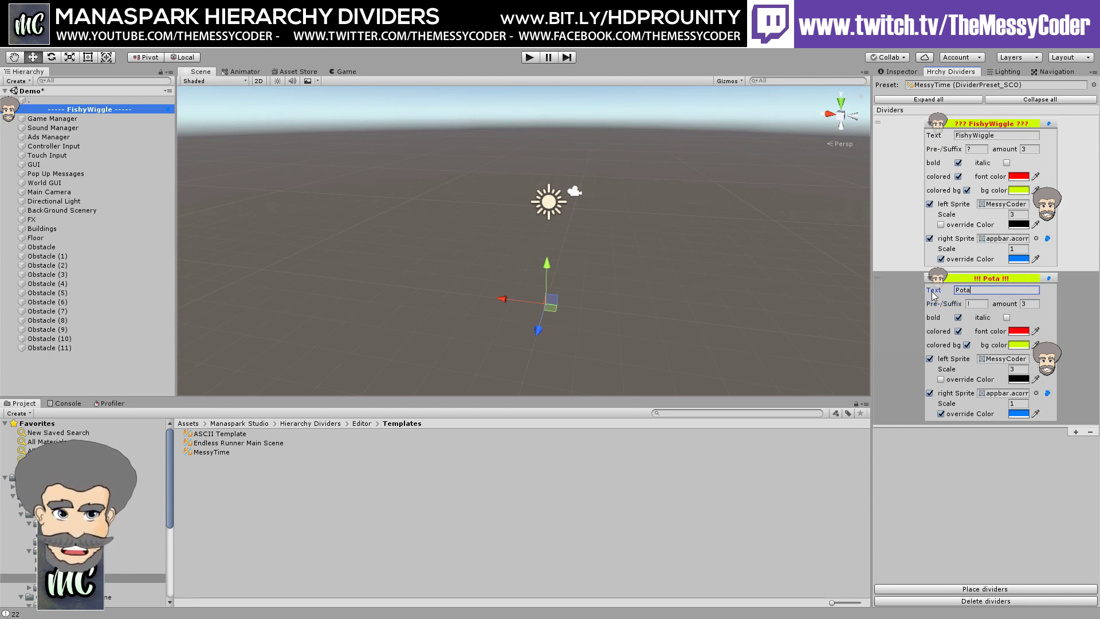
text(to)
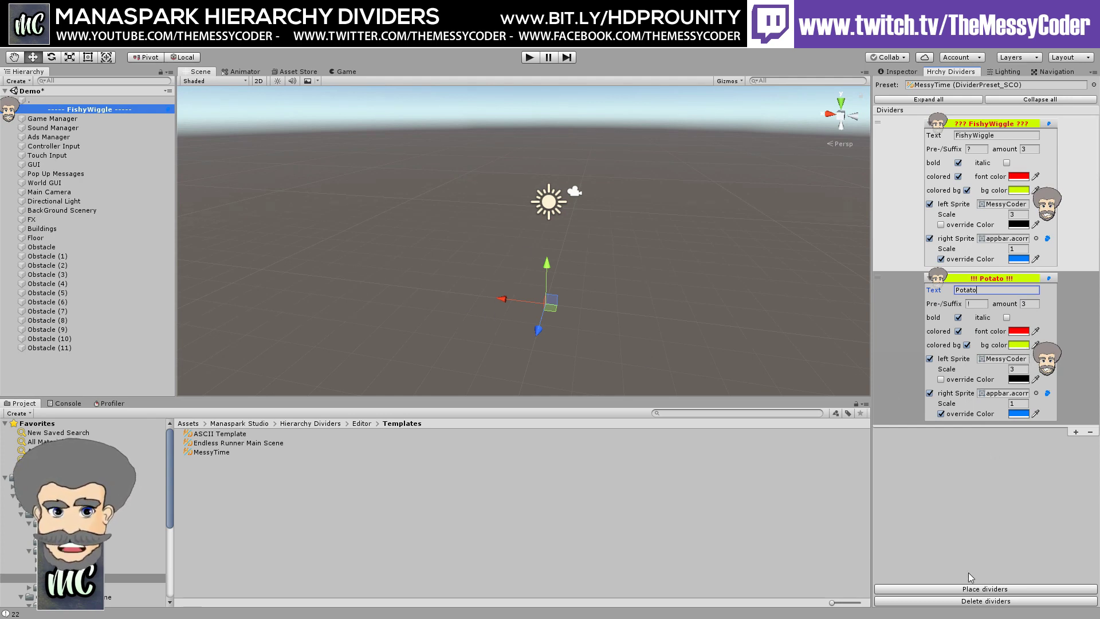
Step: Place both dividers into the hierarchy, confirm the replacement, and drag Potato upward
click(985, 590)
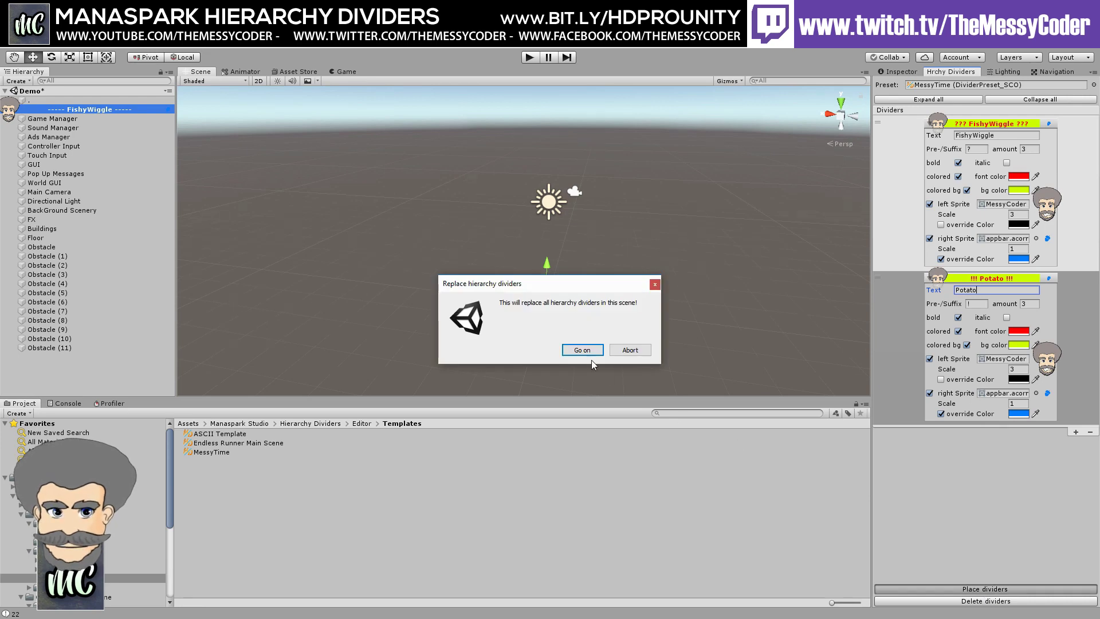
click(582, 350)
drag(92, 349, 102, 104)
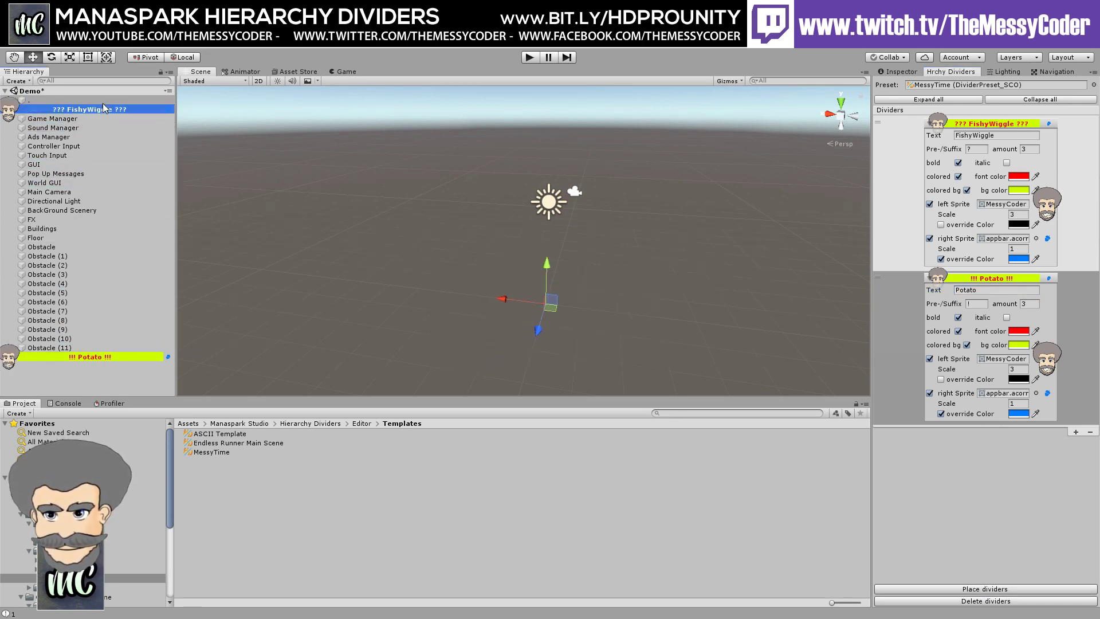
Step: Move the !!! Potato !!! divider just below Controller Input and put Touch Input below GUI
drag(87, 356, 97, 151)
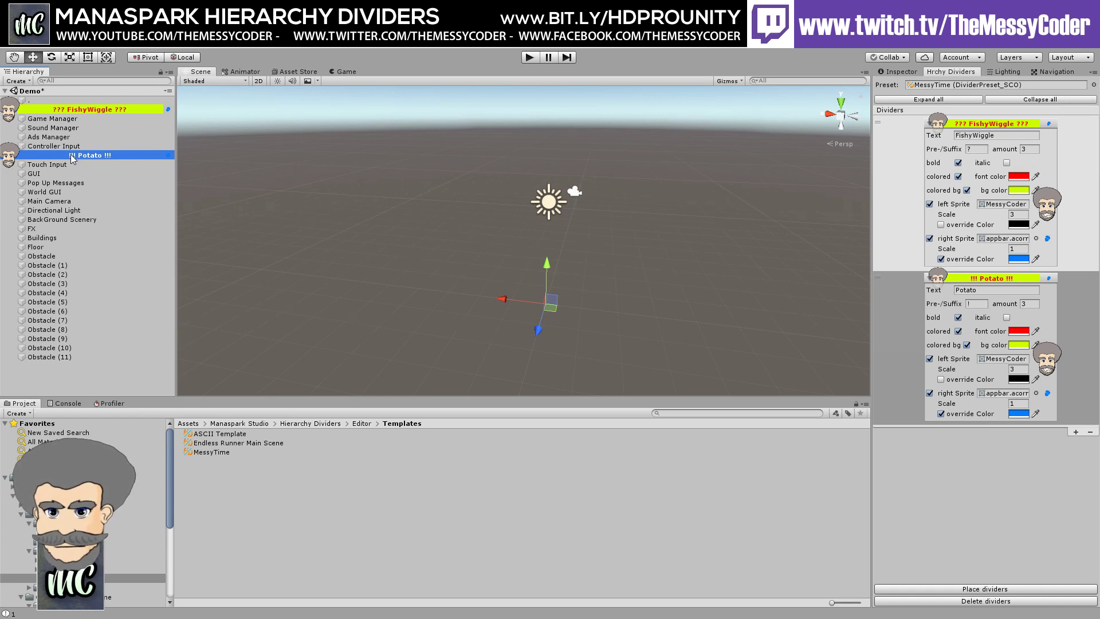
drag(75, 170, 57, 155)
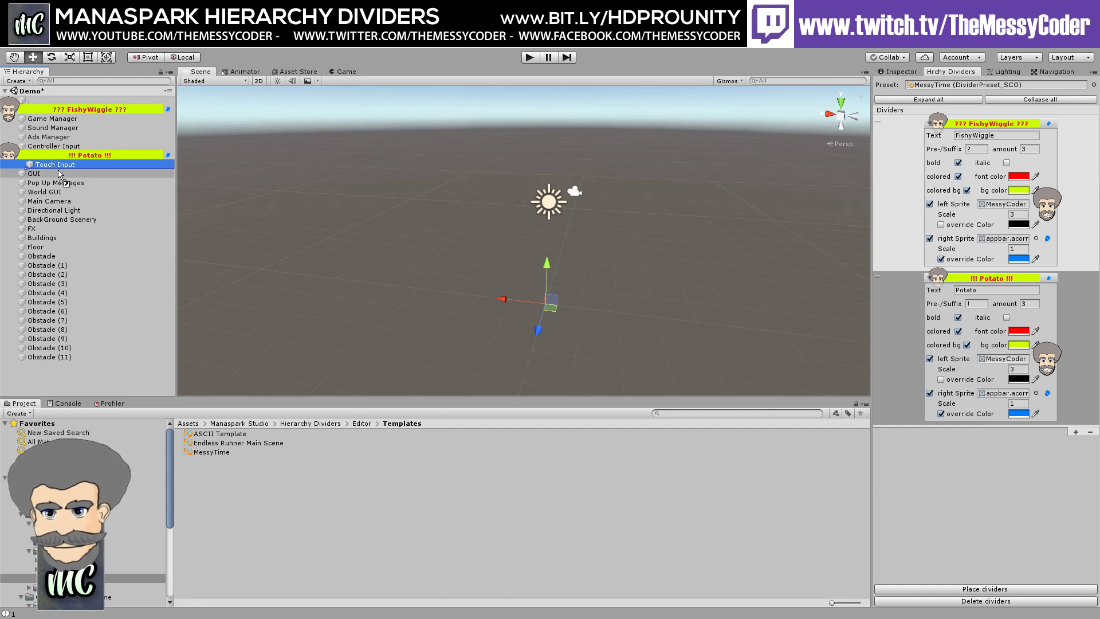
drag(58, 169, 51, 182)
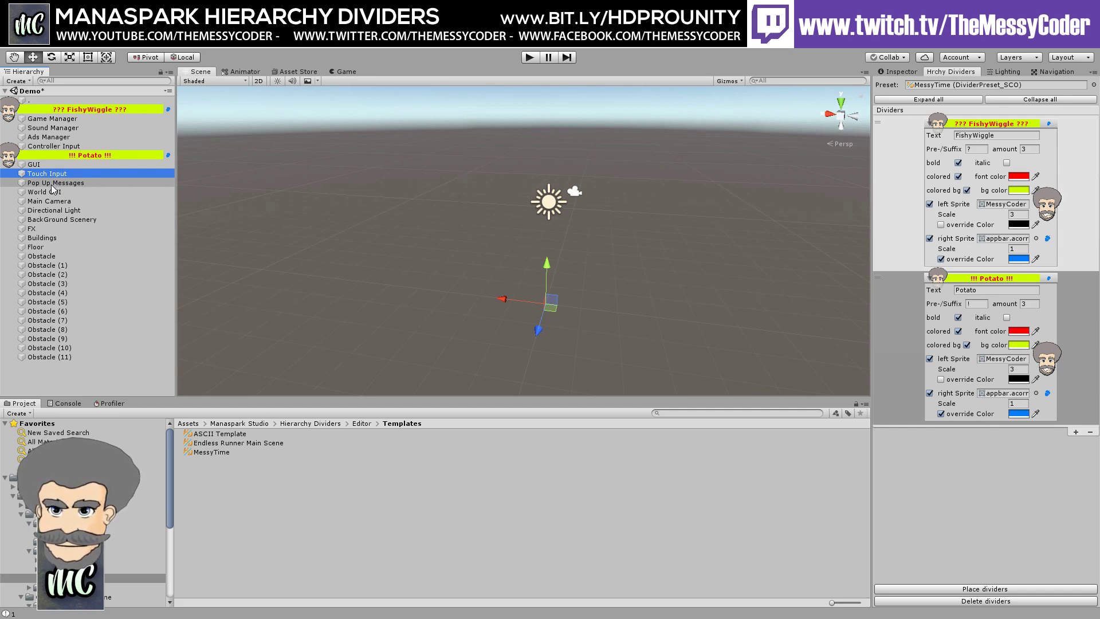
Step: Nest Pop Up Messages under Touch Input and all twelve Obstacle objects under Floor
drag(53, 188, 98, 238)
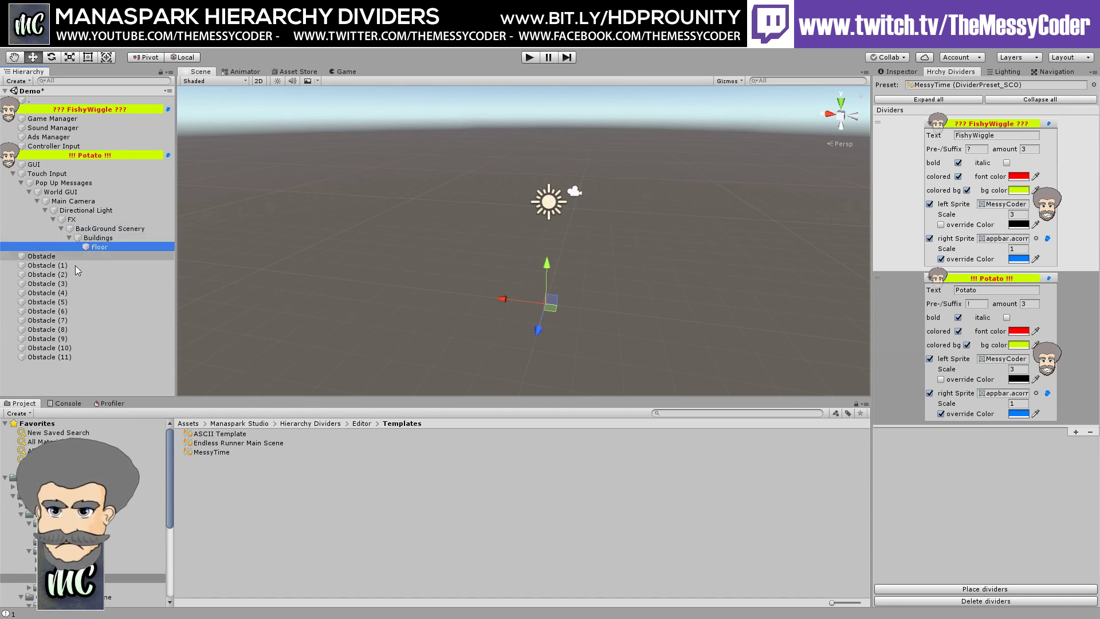
click(39, 256)
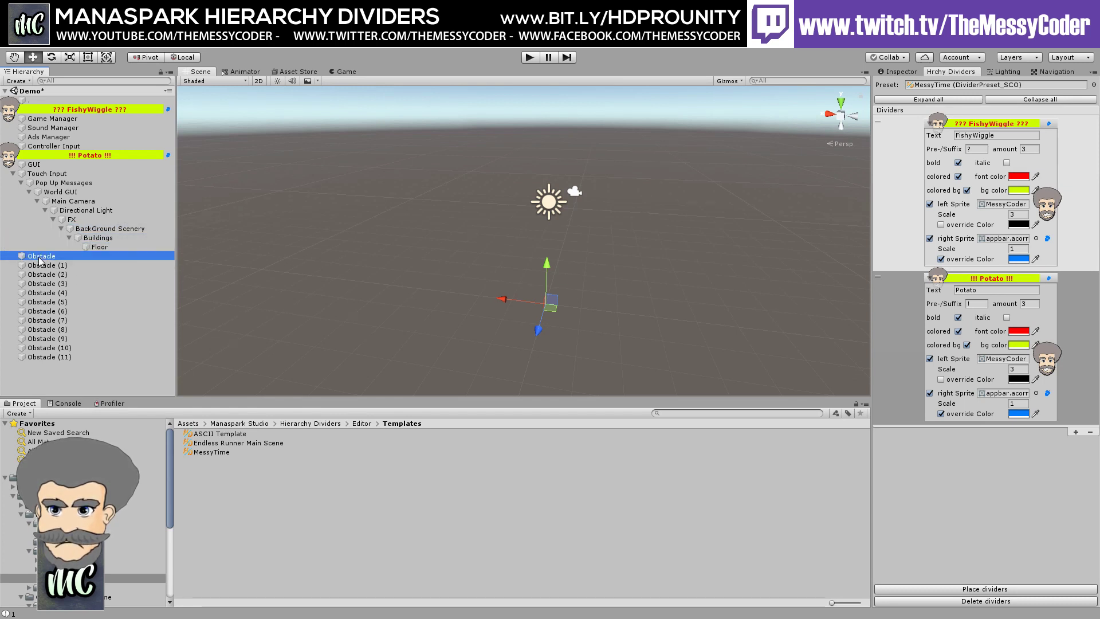
shift+click(47, 355)
drag(40, 261, 110, 247)
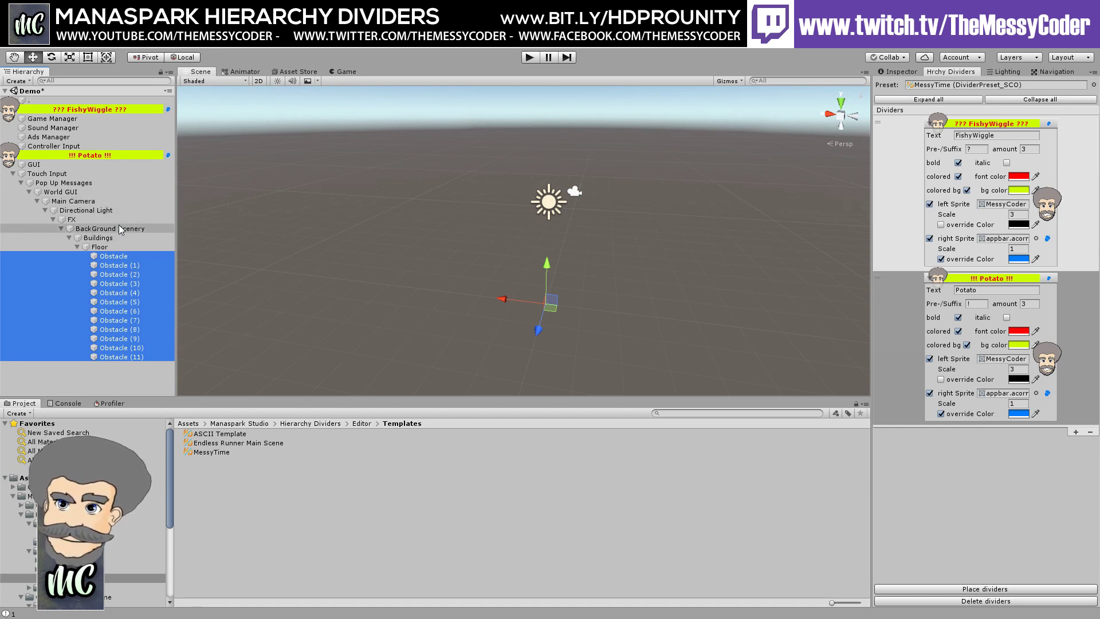
Step: Chain the Obstacles: (1)–(11) under Obstacle, (2)–(11) under (1), (3)–(11) under (2), then undo once
click(117, 265)
shift+click(121, 357)
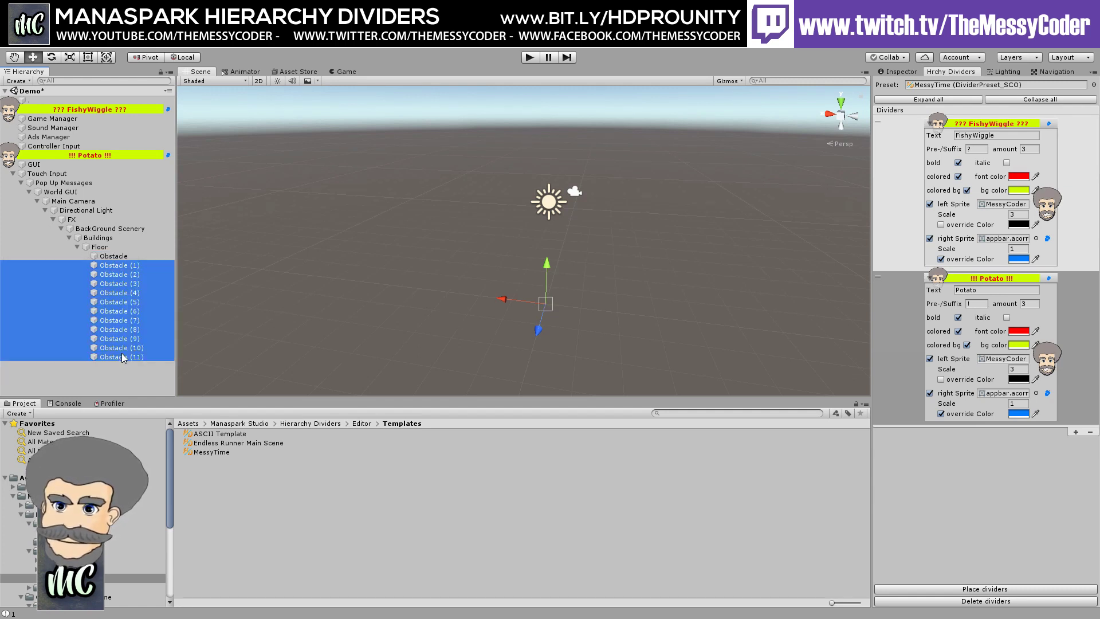
mouse_move(110, 269)
mouse_down()
mouse_move(107, 260)
mouse_move(126, 278)
mouse_up()
click(117, 274)
shift+click(123, 356)
click(128, 347)
click(128, 357)
shift+click(127, 284)
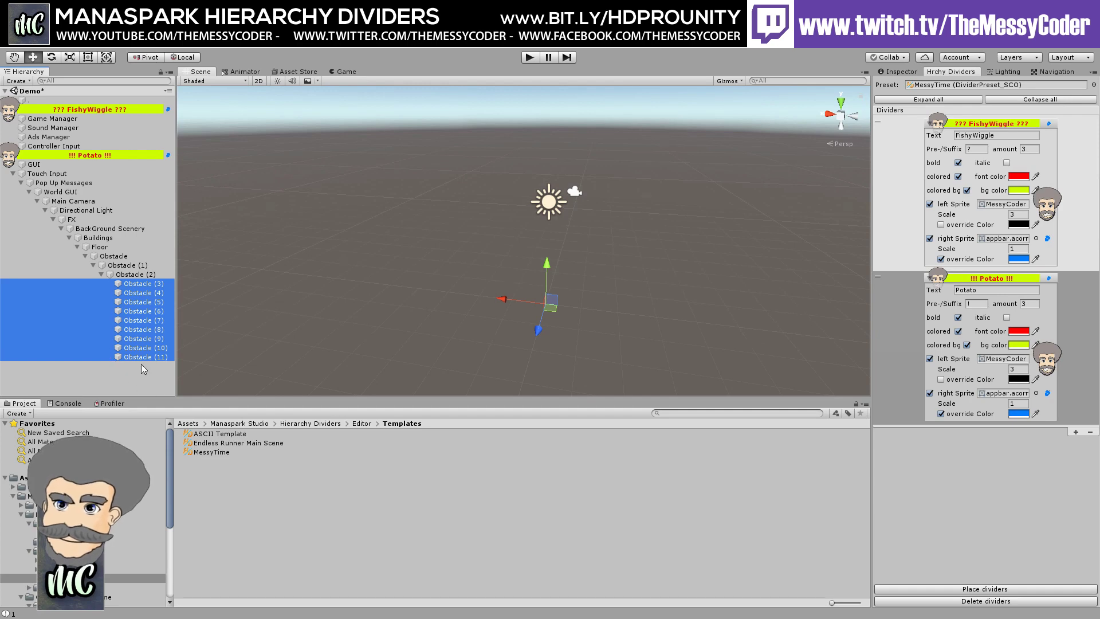
key(ctrl+z)
key(ctrl+z)
Step: Undo the nesting to flatten the hierarchy, then select Touch Input and the Potato divider
key(ctrl+z)
key(ctrl+z)
key(ctrl+z)
key(ctrl+z)
key(ctrl+z)
key(ctrl+z)
key(ctrl+z)
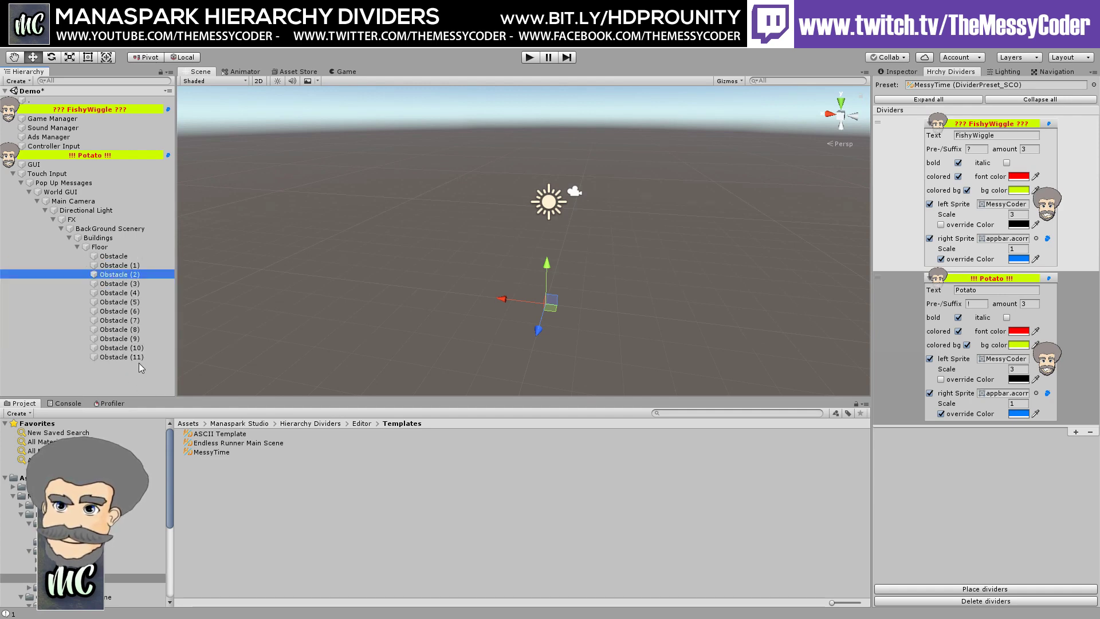
key(ctrl+z)
key(ctrl+z)
key(ctrl+z)
key(ctrl+z)
key(ctrl+z)
key(ctrl+z)
key(ctrl+z)
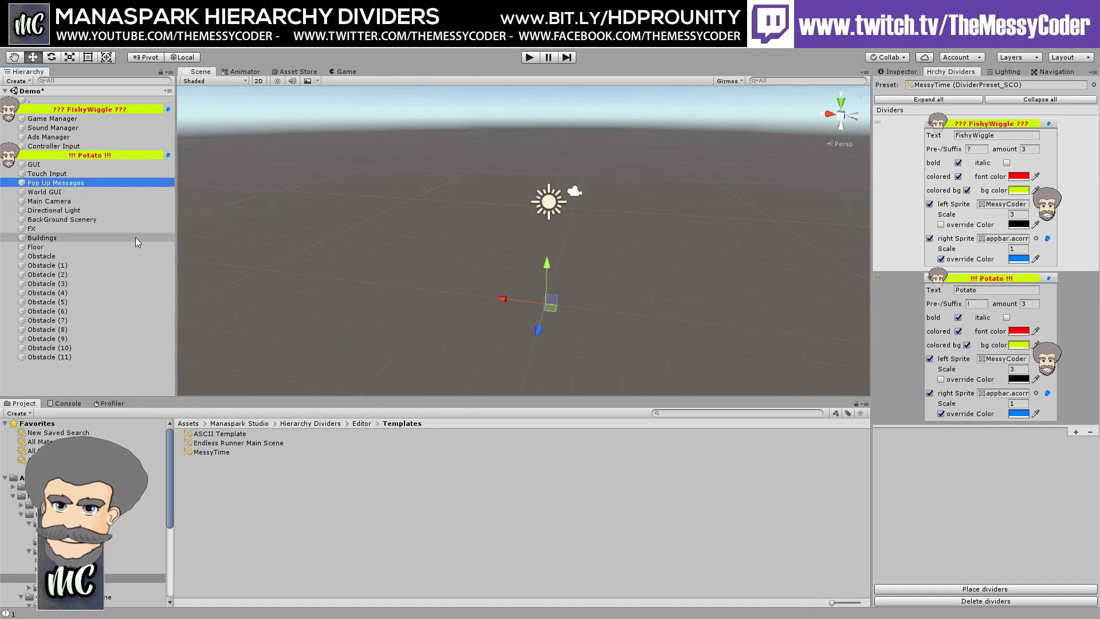
click(66, 176)
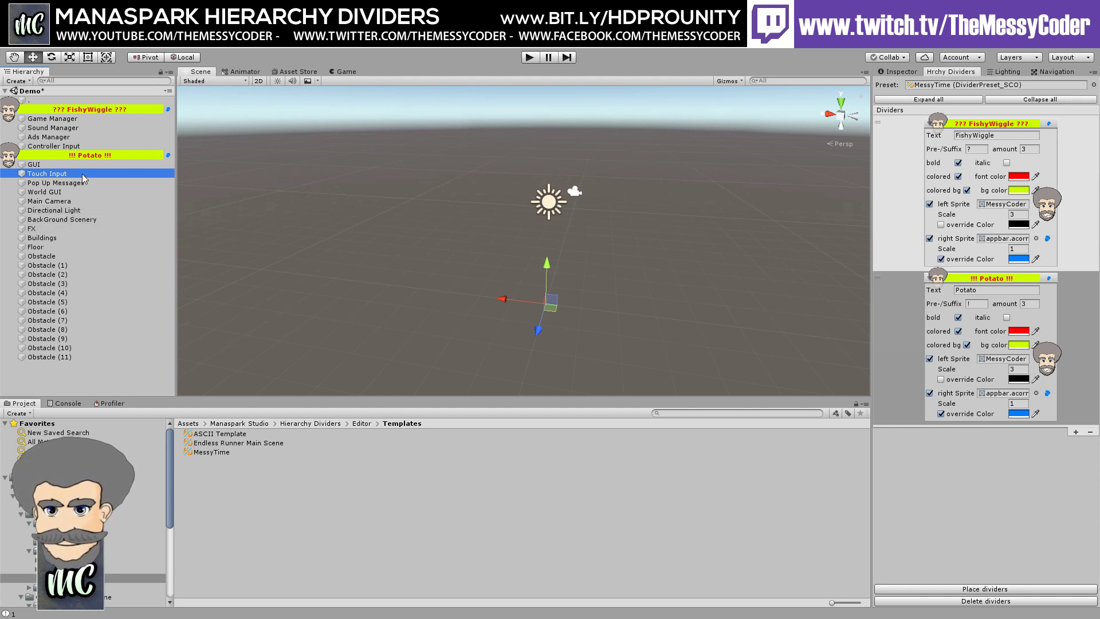
click(80, 154)
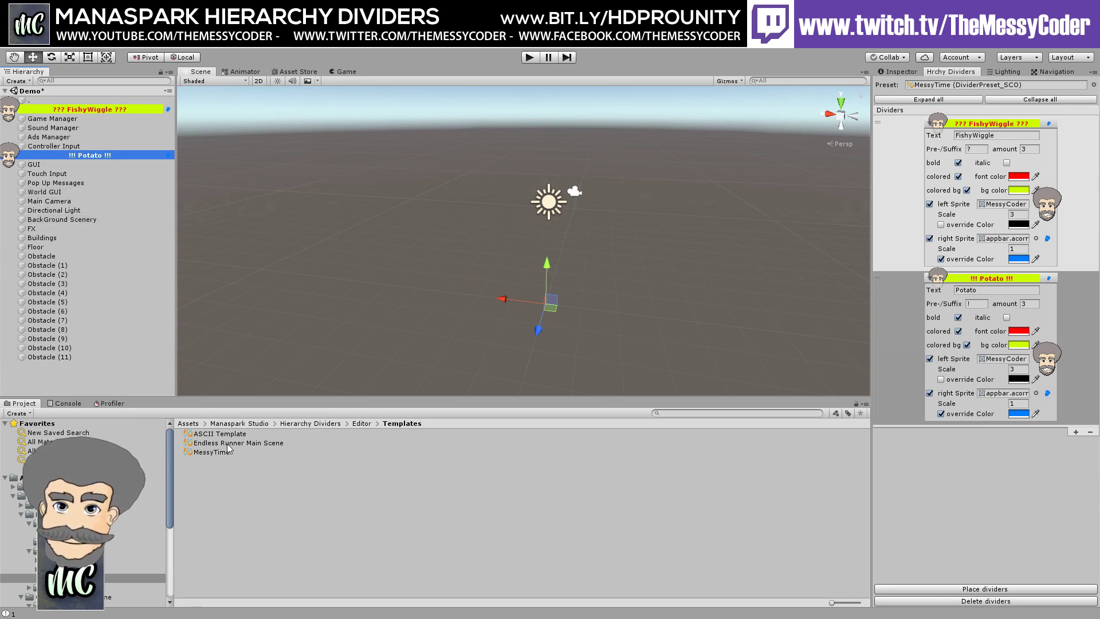
Step: Load the ASCII Template, then the Endless Runner Main Scene asset, into the Preset field
drag(218, 434, 967, 87)
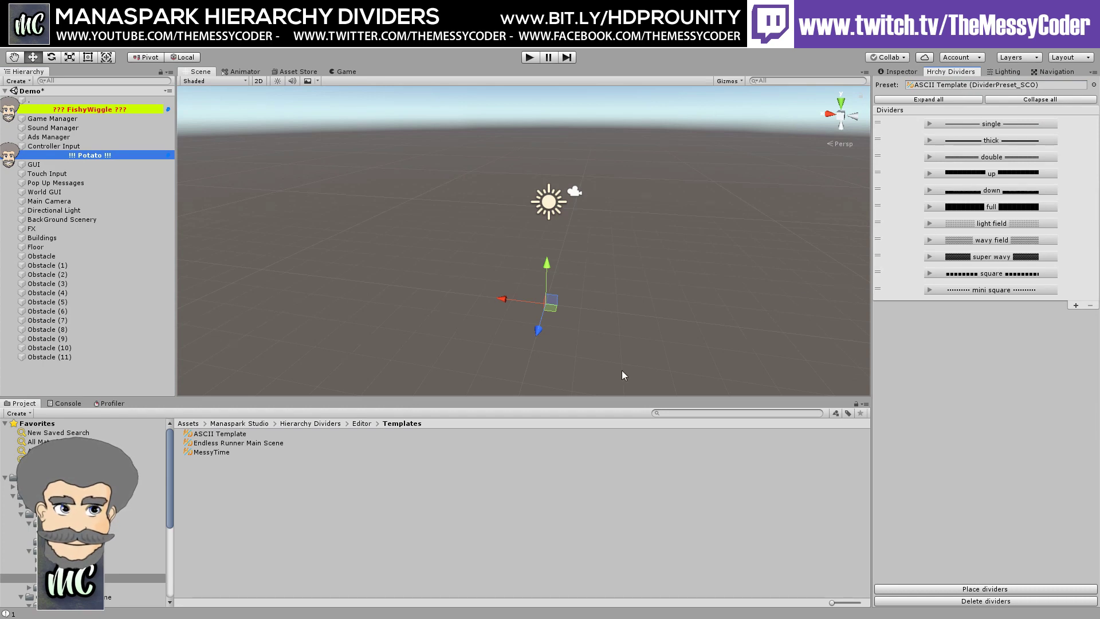
click(220, 443)
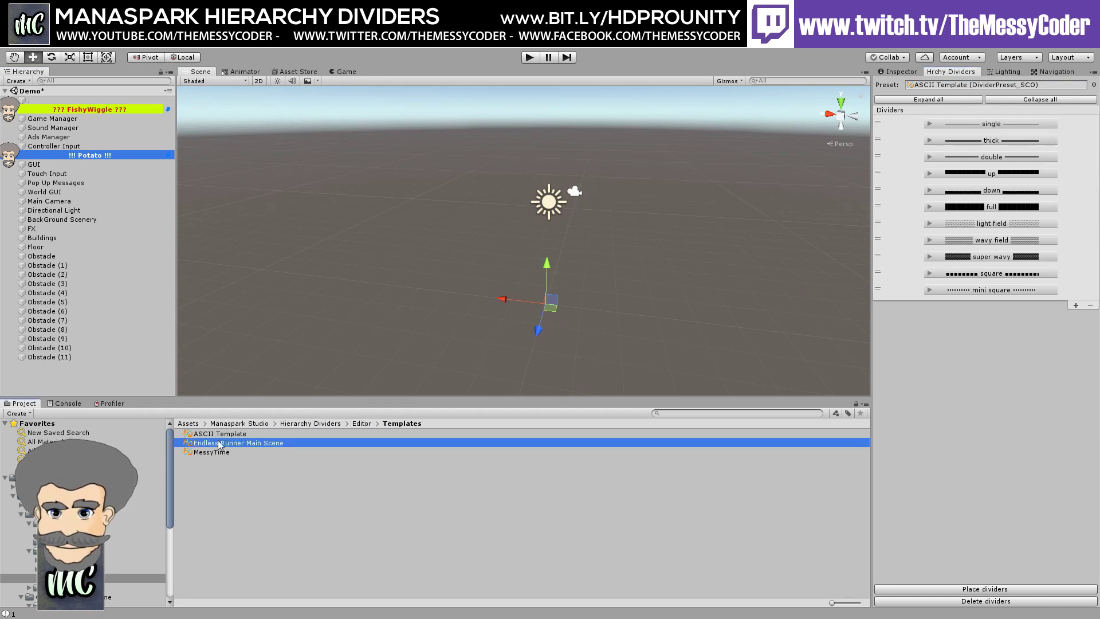
drag(220, 444, 932, 85)
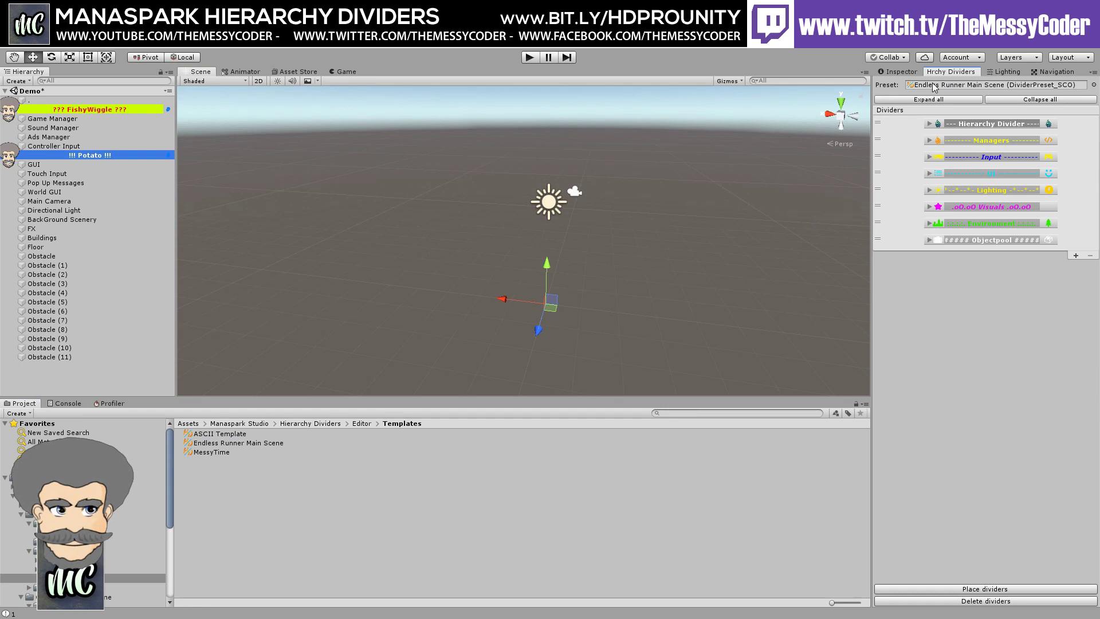
Step: Select the Objectpool divider entry and add about twenty more Objectpool copies to the list
click(1080, 245)
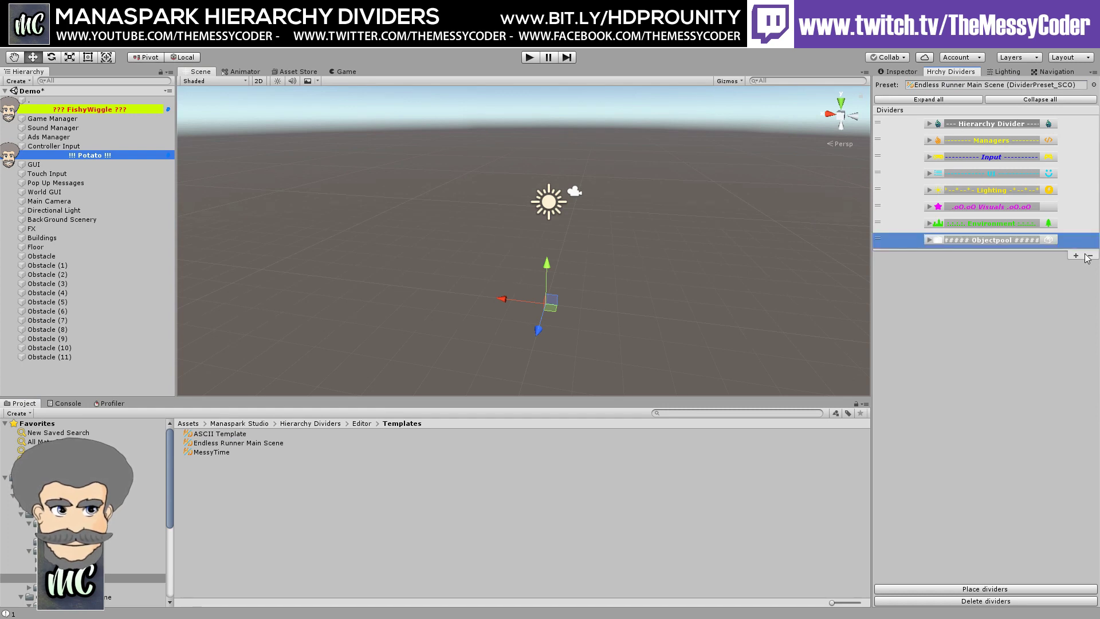
click(1075, 255)
click(1075, 272)
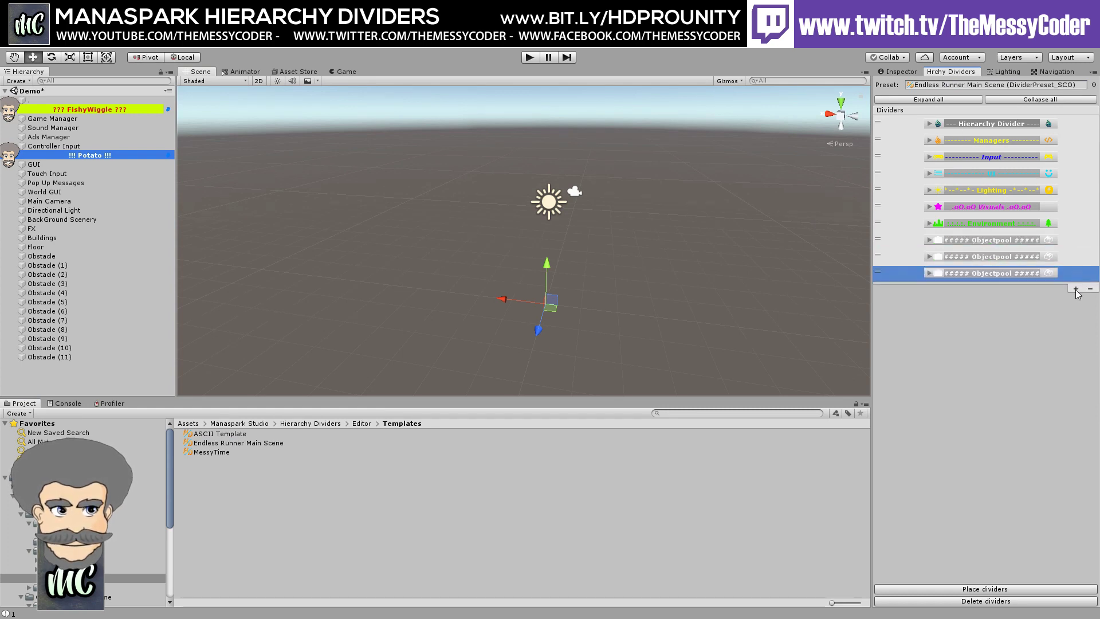
click(1077, 291)
click(1076, 308)
click(1076, 324)
click(1075, 341)
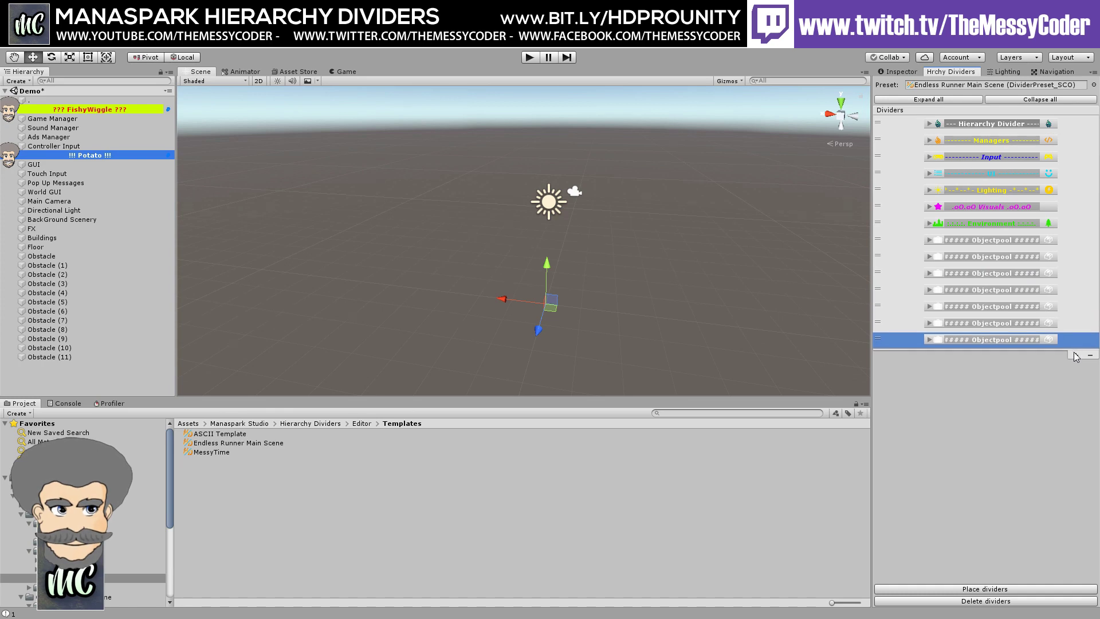
click(1075, 355)
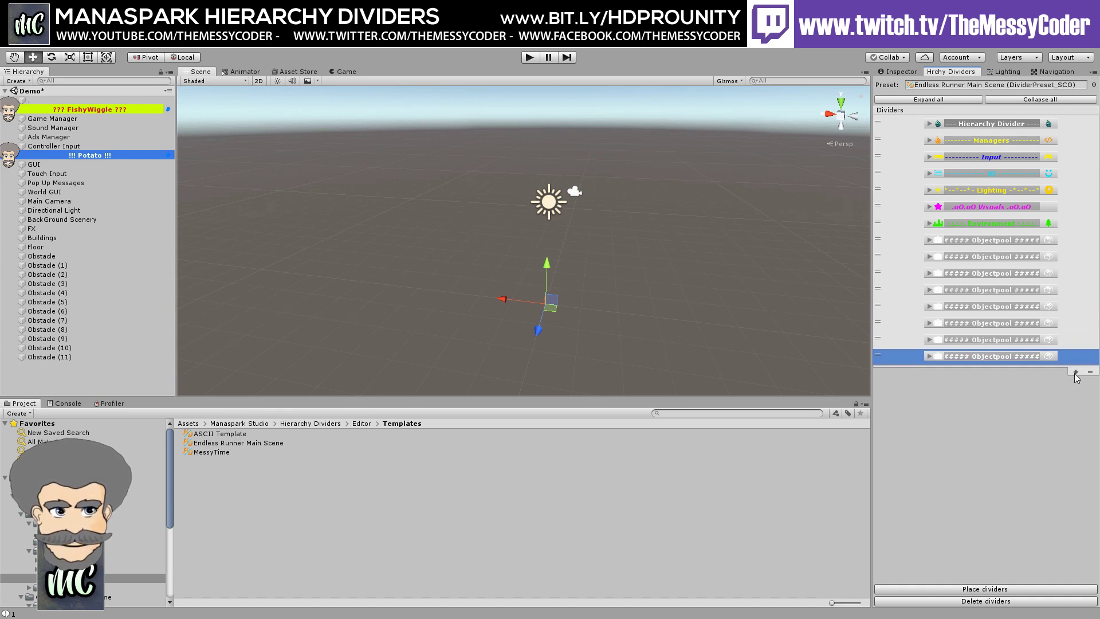
click(1076, 372)
click(1075, 389)
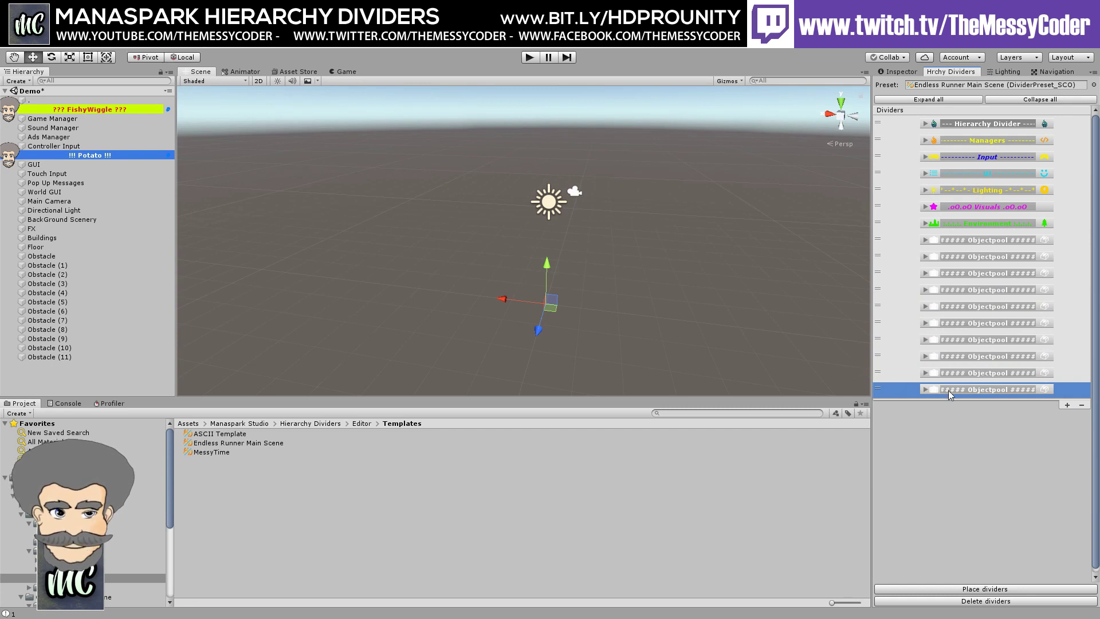
click(1066, 406)
click(1066, 423)
click(1066, 437)
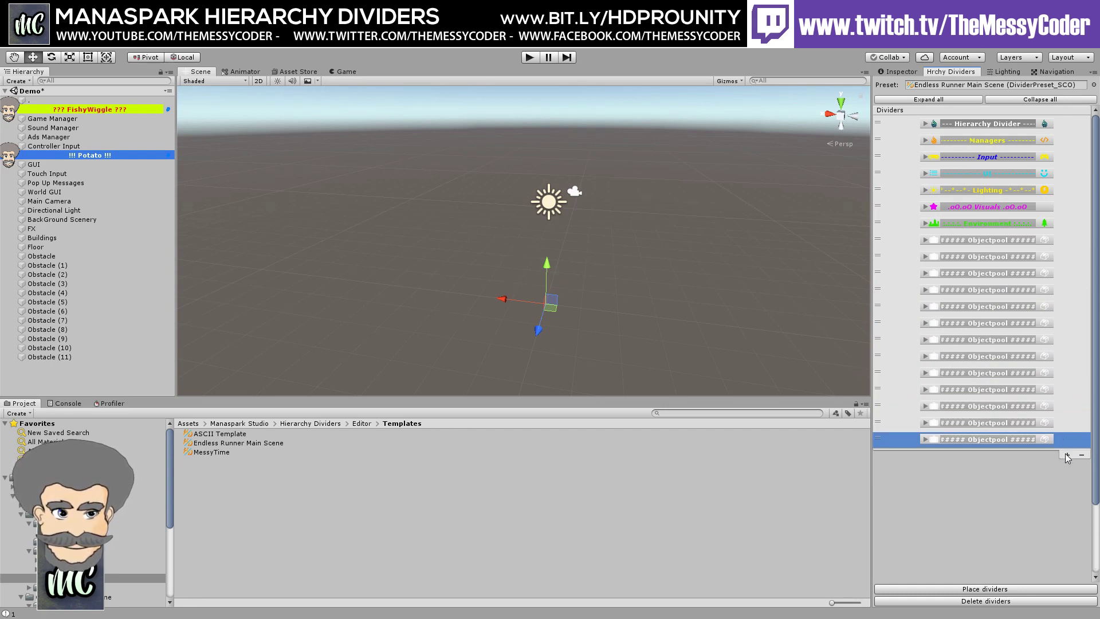
click(1067, 453)
click(1068, 471)
click(1067, 487)
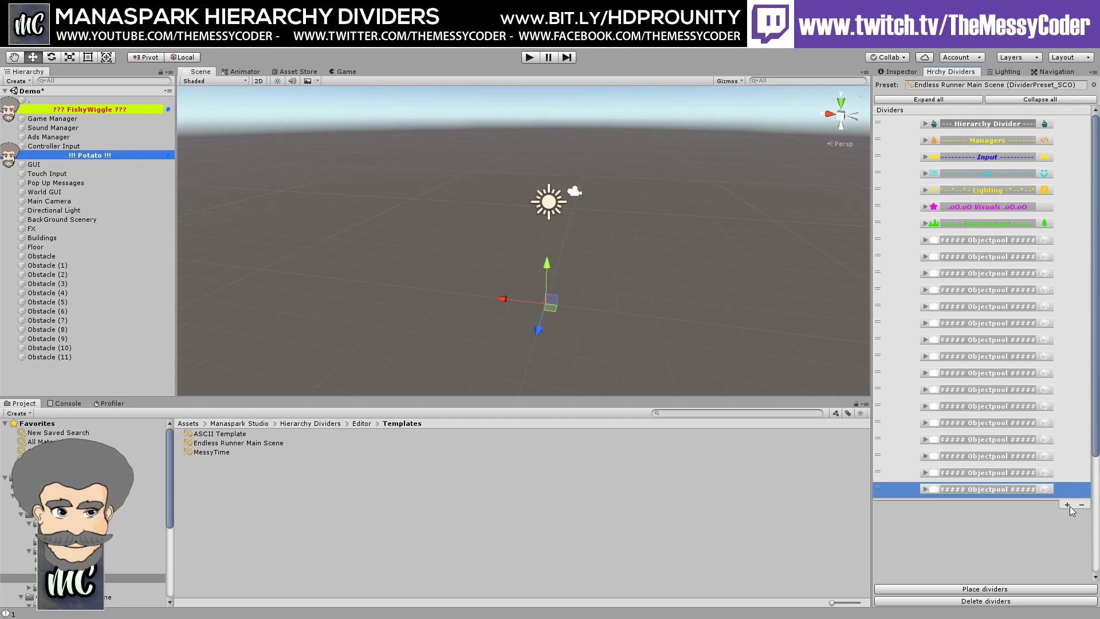
click(1067, 504)
click(1067, 521)
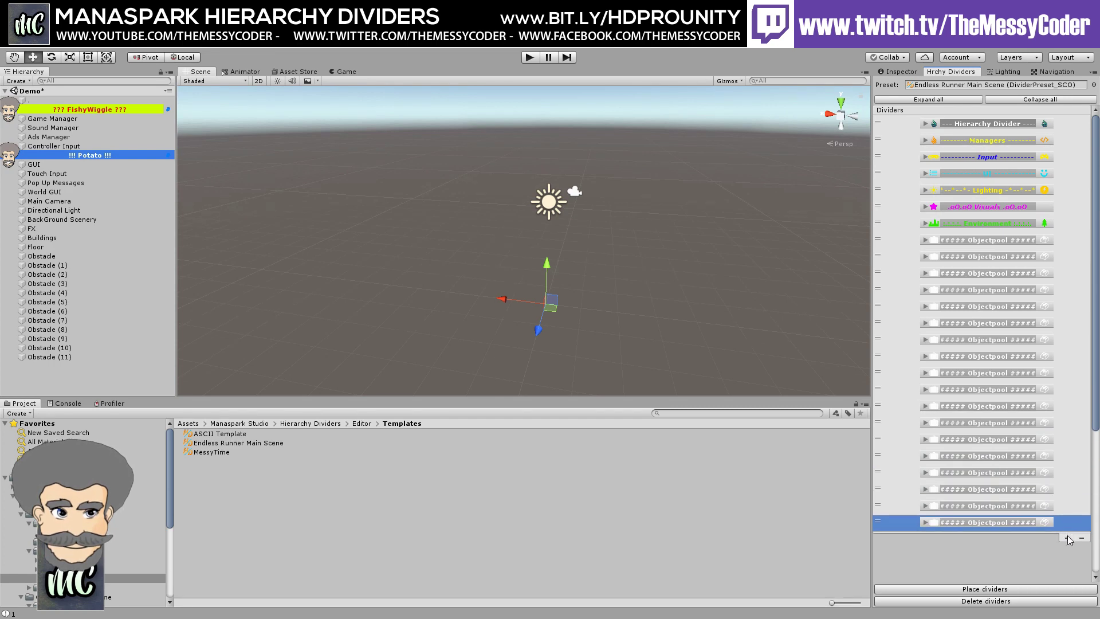
click(1067, 538)
click(1067, 555)
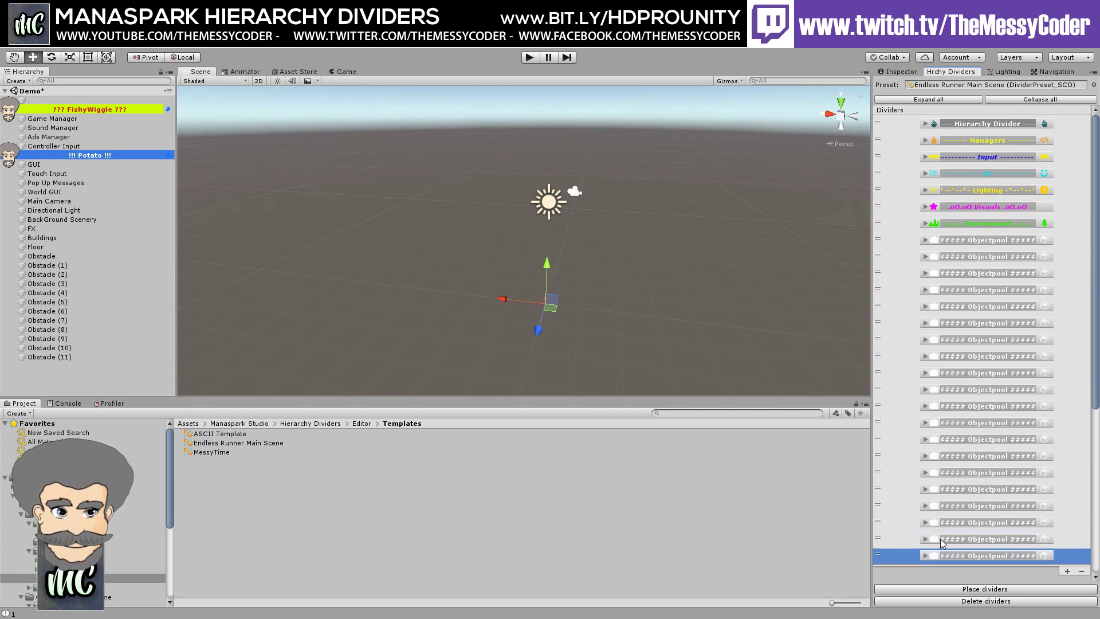
drag(888, 555, 865, 596)
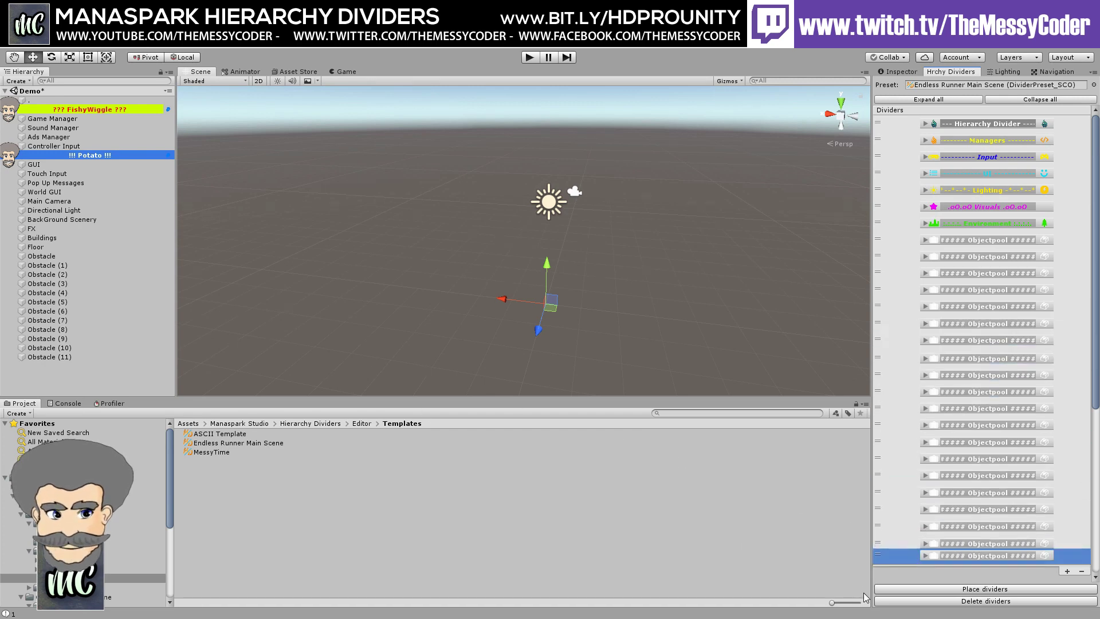
Step: Place the Endless Runner dividers, select an Objectpool row, and inspect log entry 22 in the Console
click(893, 589)
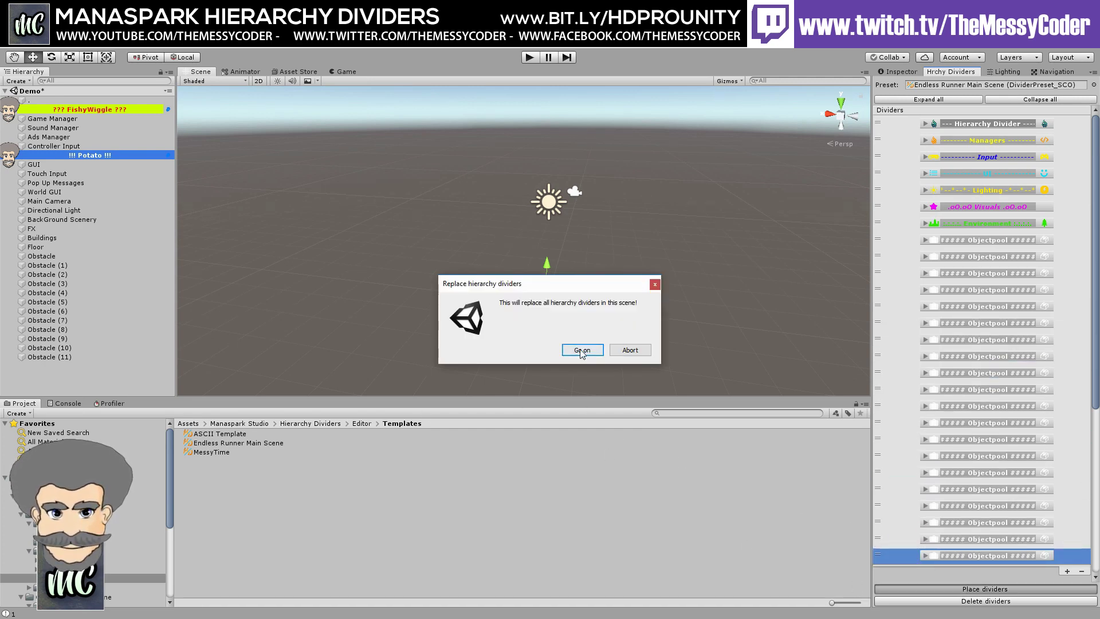
click(581, 351)
scroll(116, 320, down, 8)
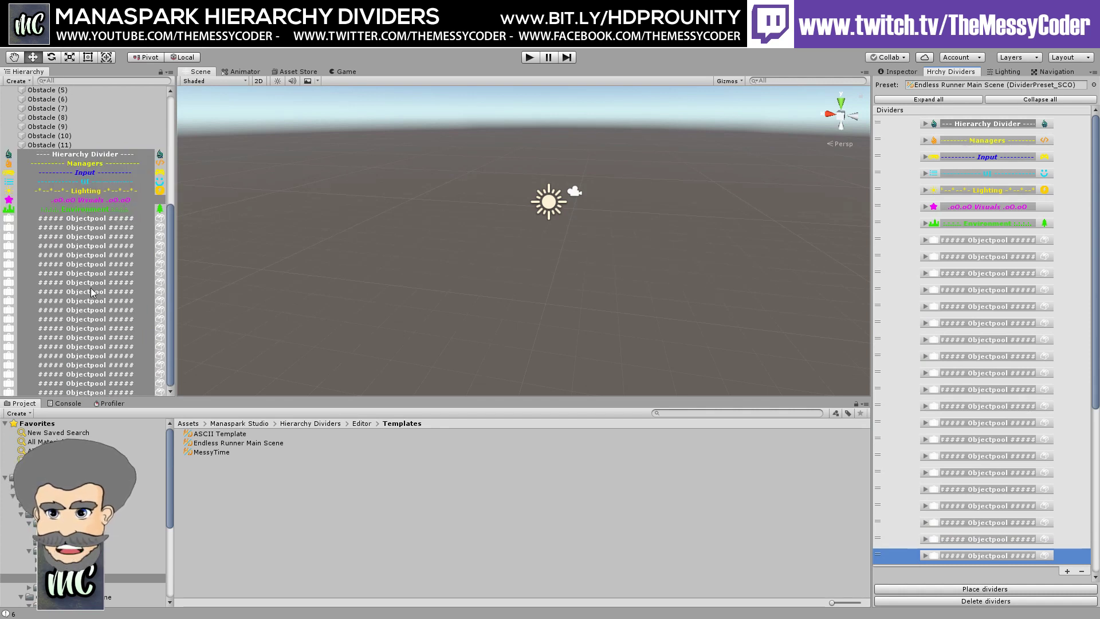
click(86, 236)
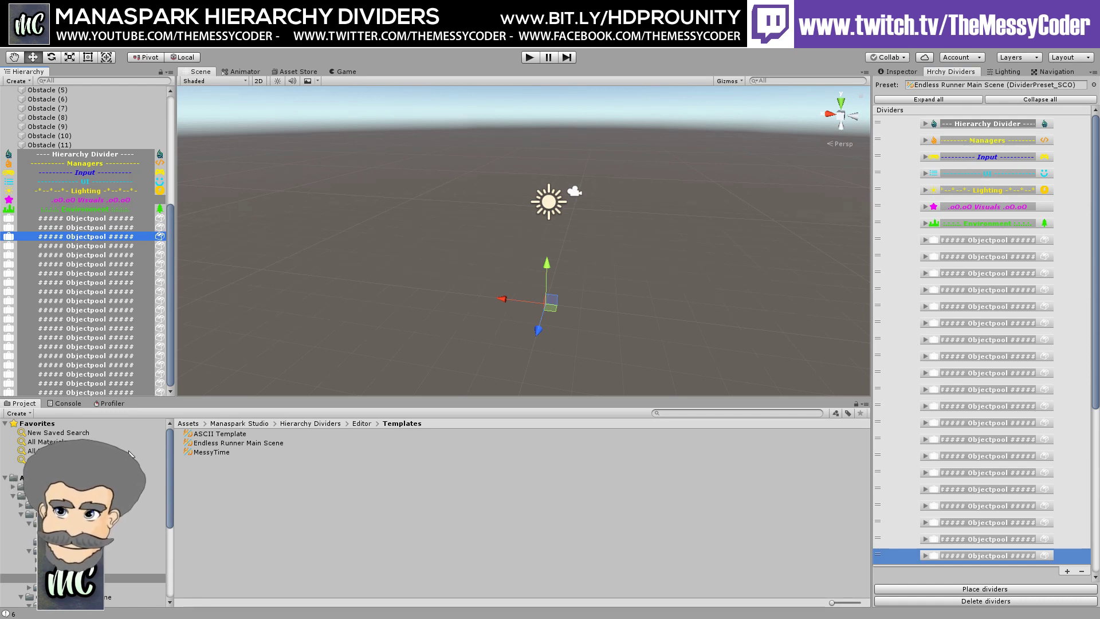
key(ctrl+shift+c)
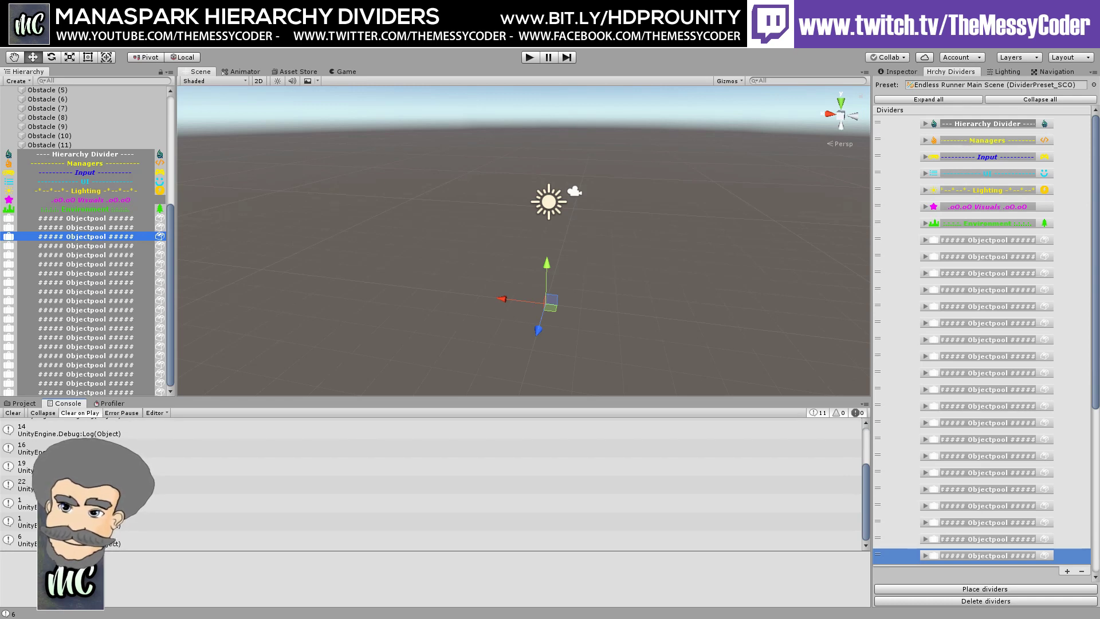
click(401, 484)
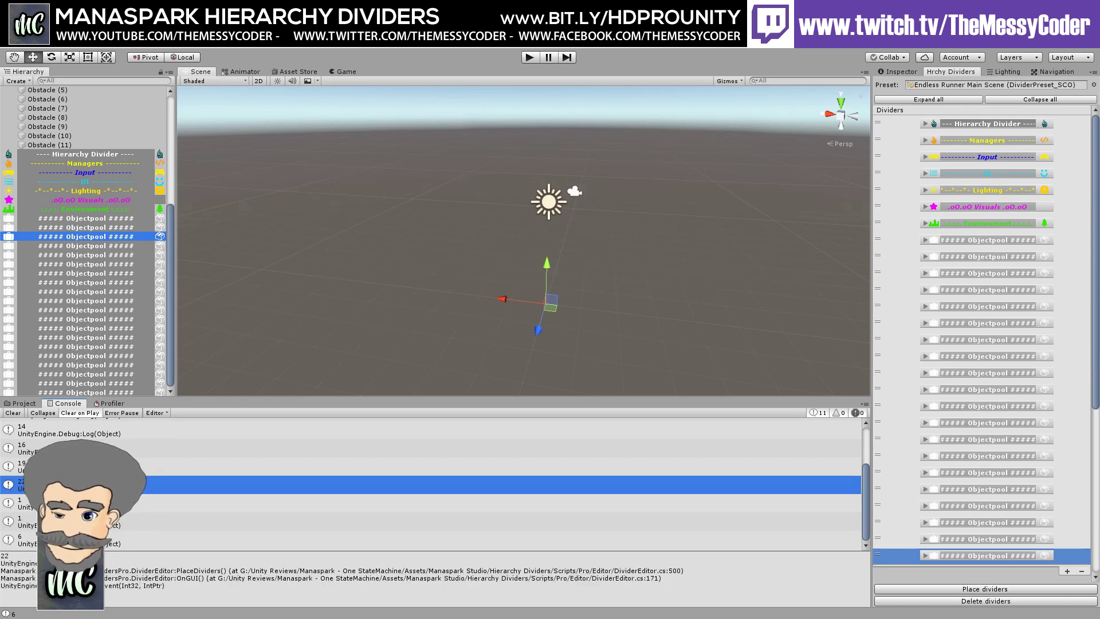